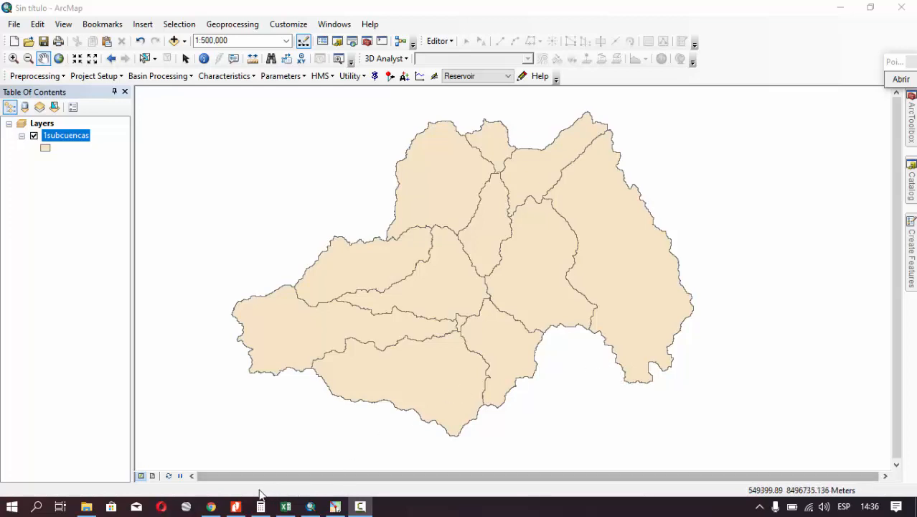
Switch to the Nitro Pro hydrology PDF and examine the SCS abstraction method section and equations 5.5.1 to 5.5.5
click(235, 506)
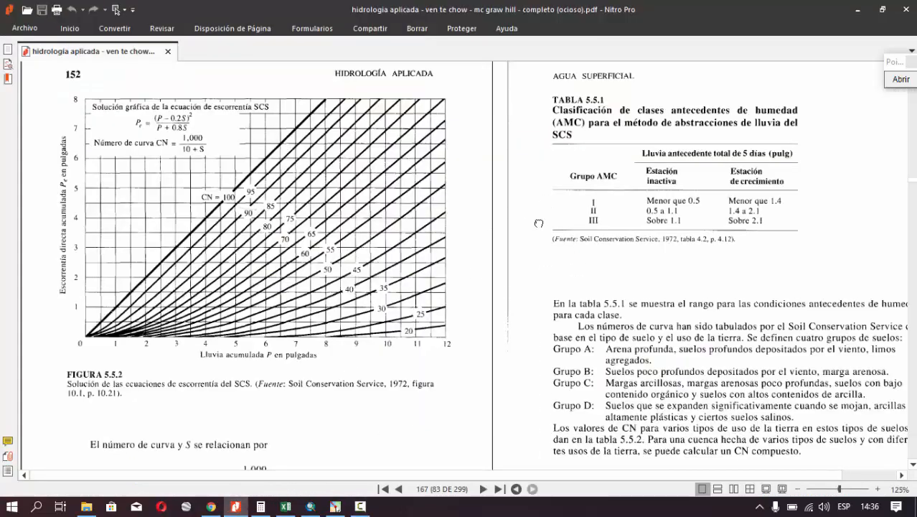
scroll(538, 224, up, 1)
scroll(546, 280, down, 1)
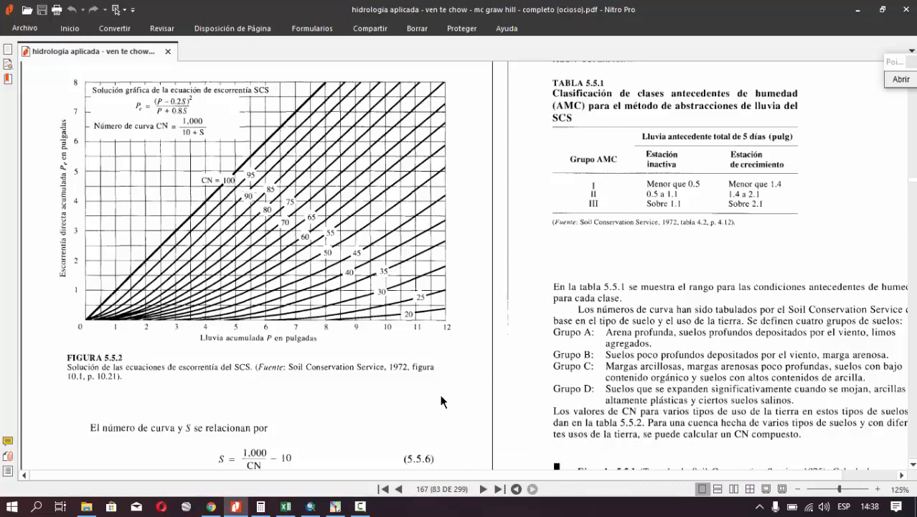
scroll(441, 396, up, 1)
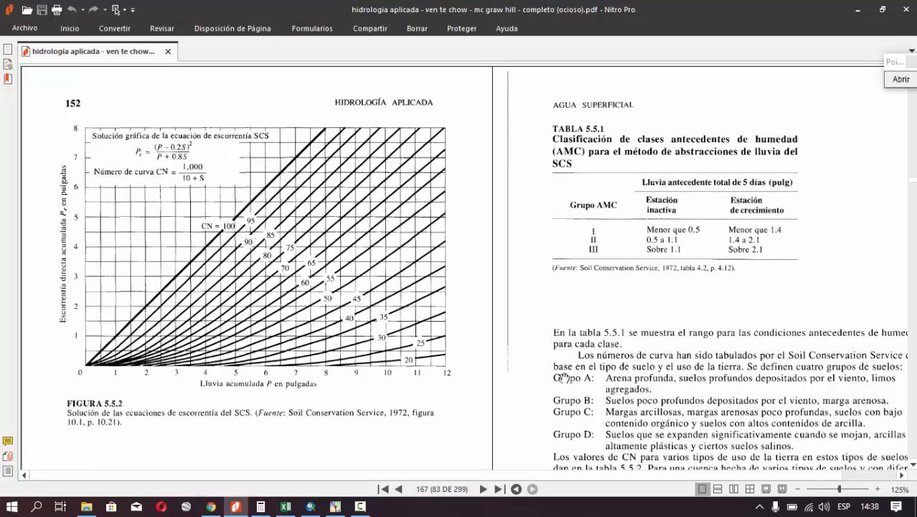
scroll(561, 379, up, 10)
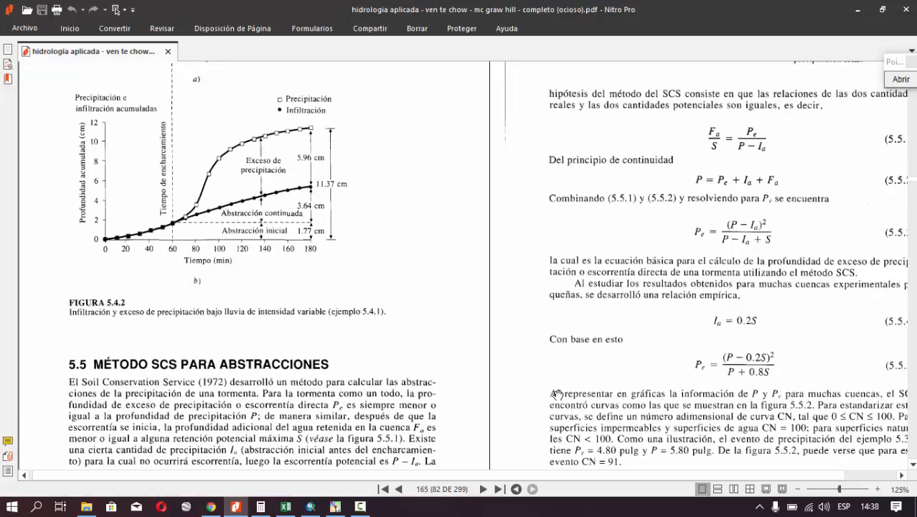
drag(509, 387, 501, 325)
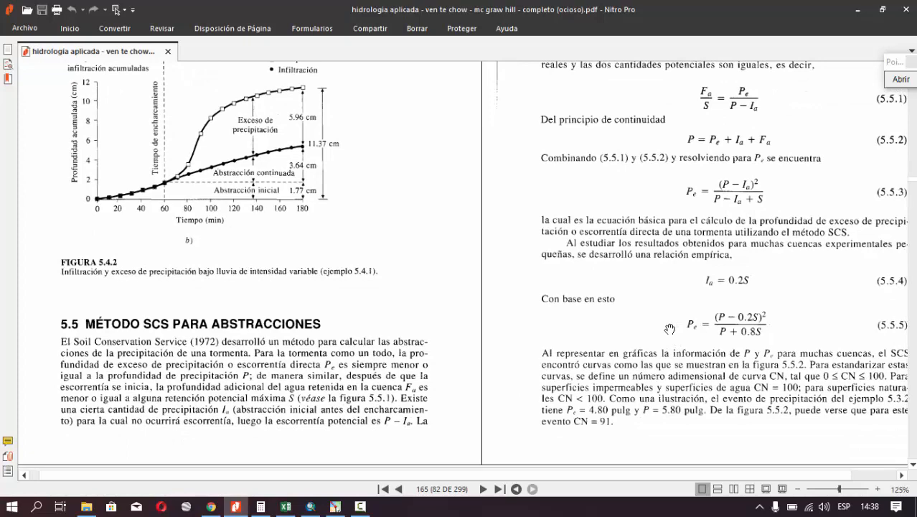
drag(631, 331, 612, 340)
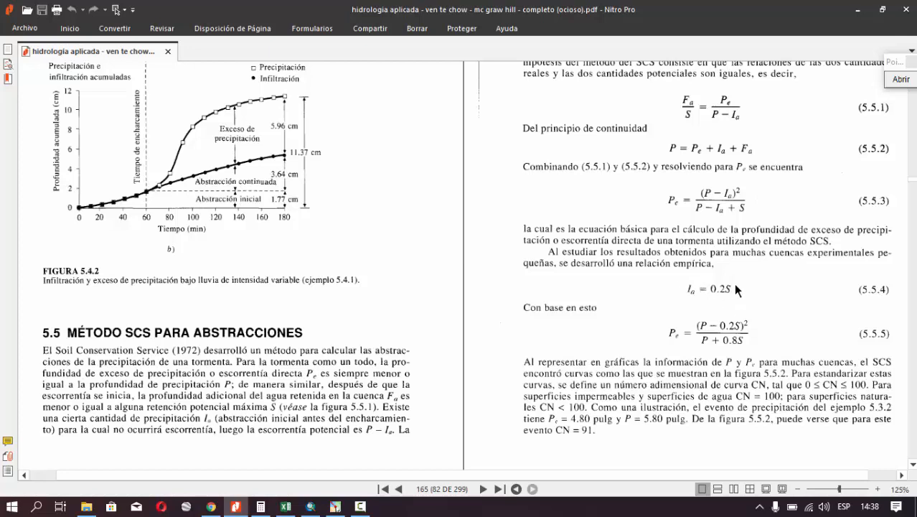
Outline the phrase "retención potencial máxima S" in green with the screen annotation tool, then close the annotation overlay
click(901, 80)
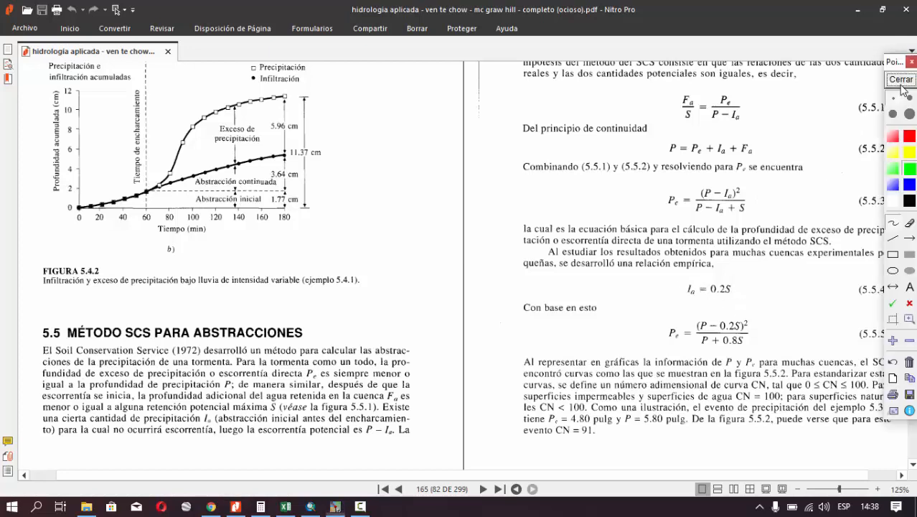
click(893, 169)
mouse_move(149, 413)
mouse_down()
mouse_move(279, 413)
mouse_move(147, 403)
mouse_up()
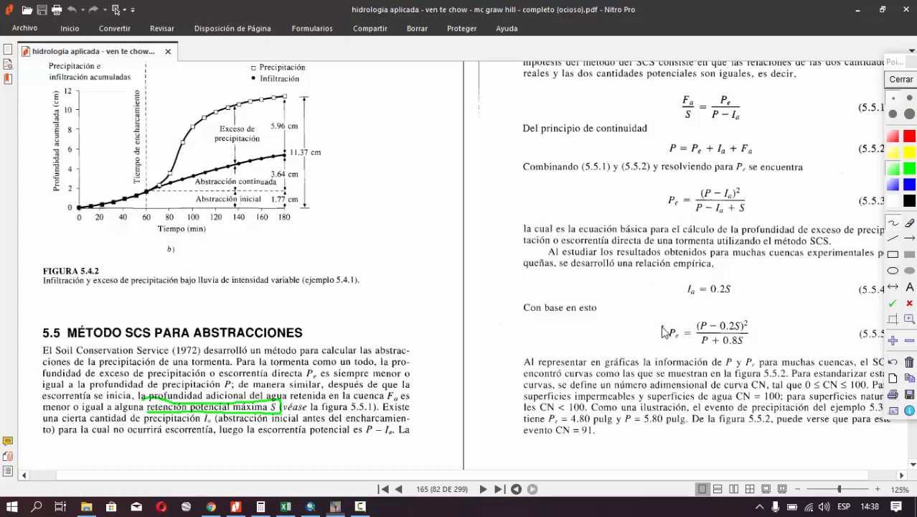
click(902, 79)
Handwrite the metric expression (25400/CN − 254) in red beside equation 5.5.6
scroll(556, 354, down, 2)
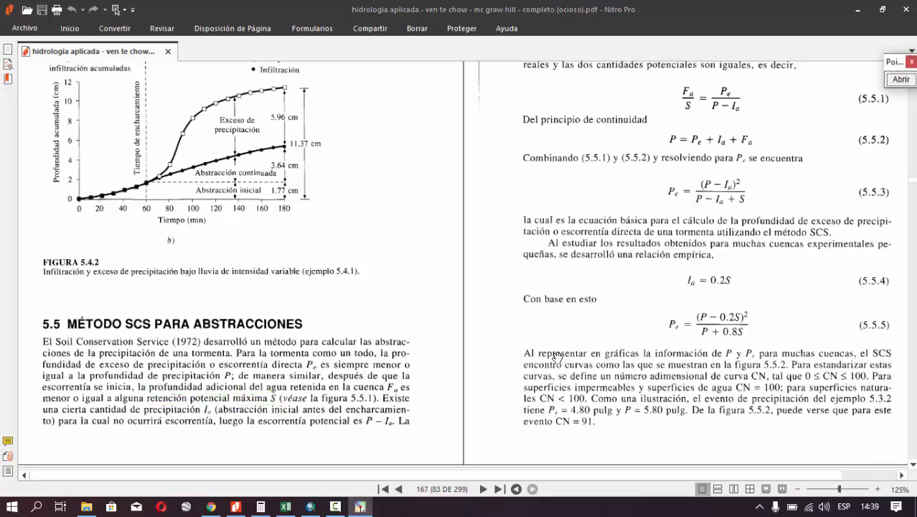
scroll(556, 355, down, 5)
scroll(301, 418, down, 3)
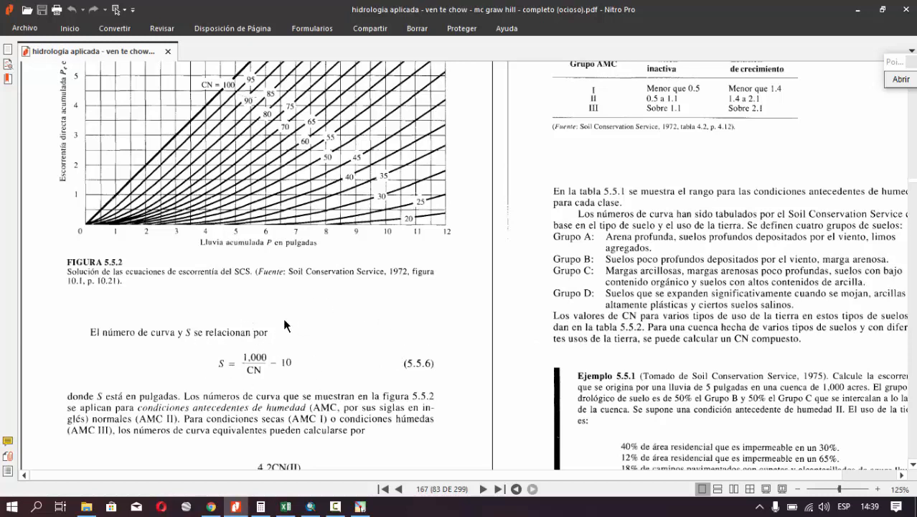
click(901, 80)
click(896, 142)
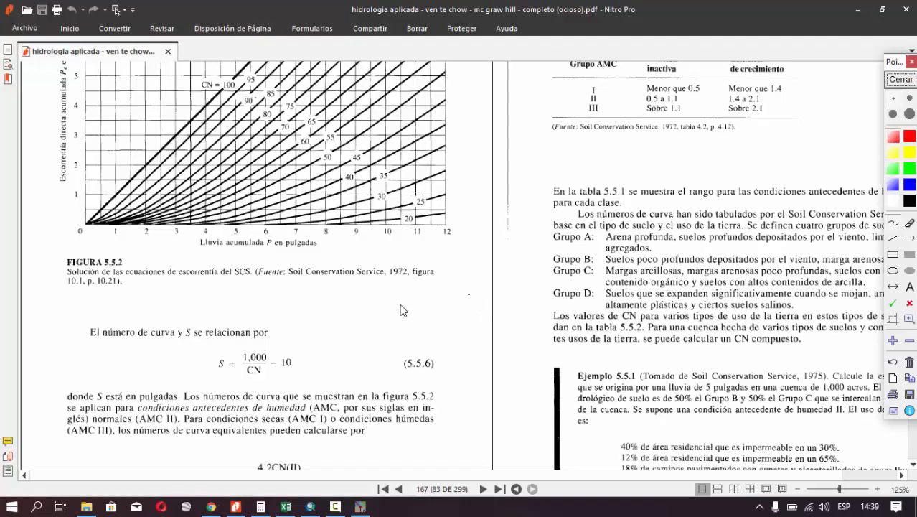
mouse_move(351, 314)
mouse_down()
mouse_move(392, 333)
mouse_move(403, 316)
mouse_move(420, 316)
mouse_move(413, 343)
mouse_move(424, 345)
mouse_move(395, 385)
mouse_move(411, 360)
mouse_move(467, 343)
mouse_up()
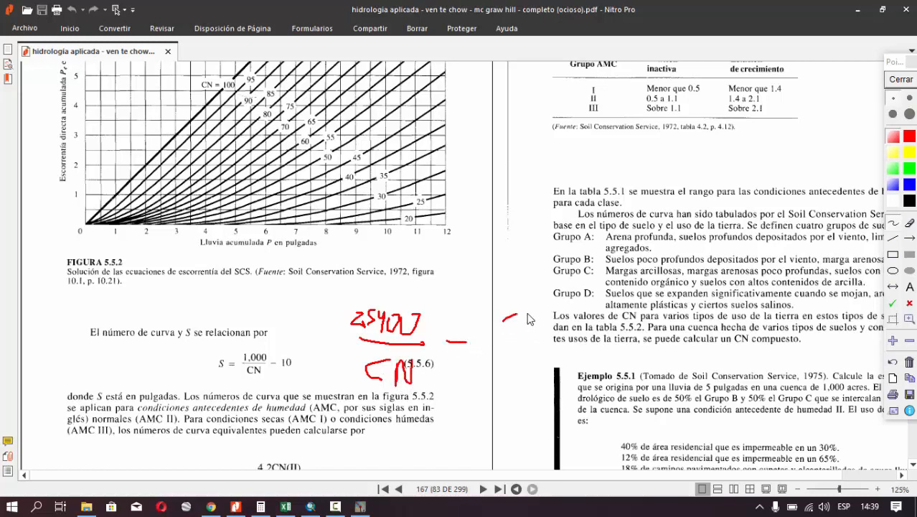
drag(527, 319, 528, 349)
drag(557, 318, 550, 352)
mouse_move(593, 316)
mouse_down()
mouse_move(614, 335)
mouse_move(602, 372)
mouse_up()
drag(632, 304, 625, 438)
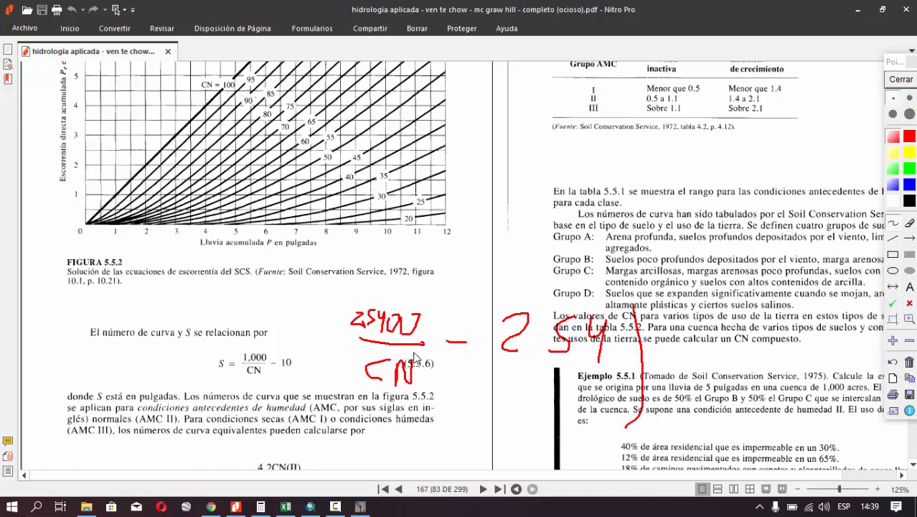
mouse_move(372, 287)
mouse_down()
mouse_move(341, 337)
mouse_move(353, 396)
mouse_move(597, 402)
mouse_up()
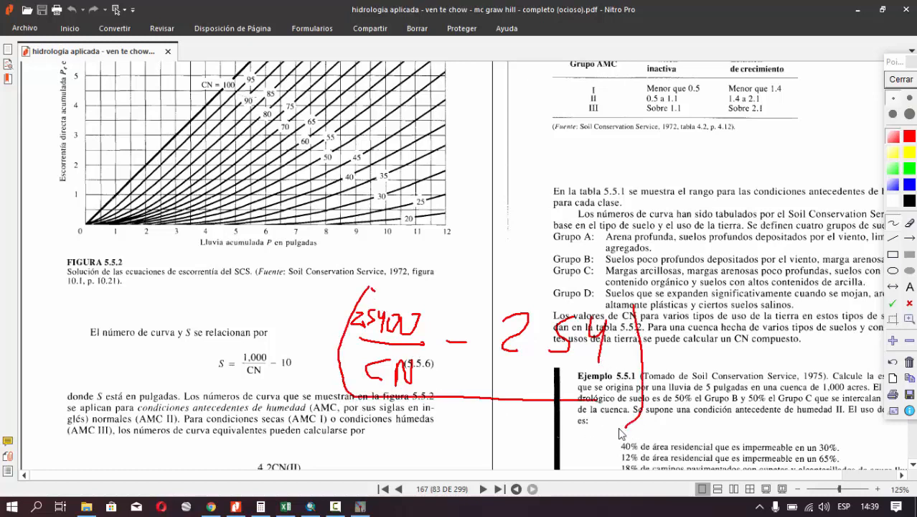
Frame the handwritten expression in red, write "S =" in front of it, and close the annotation overlay
mouse_move(621, 434)
mouse_down()
mouse_move(678, 343)
mouse_move(674, 266)
mouse_move(330, 422)
mouse_up()
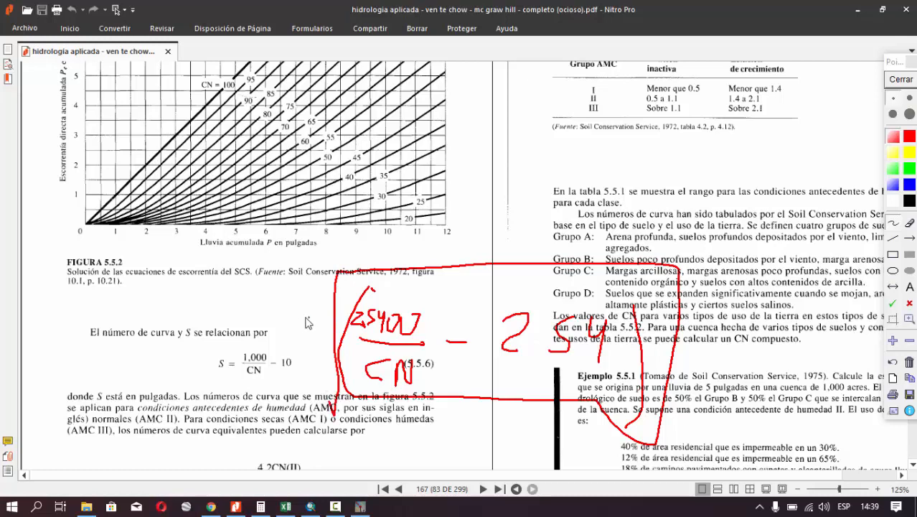
drag(308, 318, 252, 344)
drag(307, 330, 341, 357)
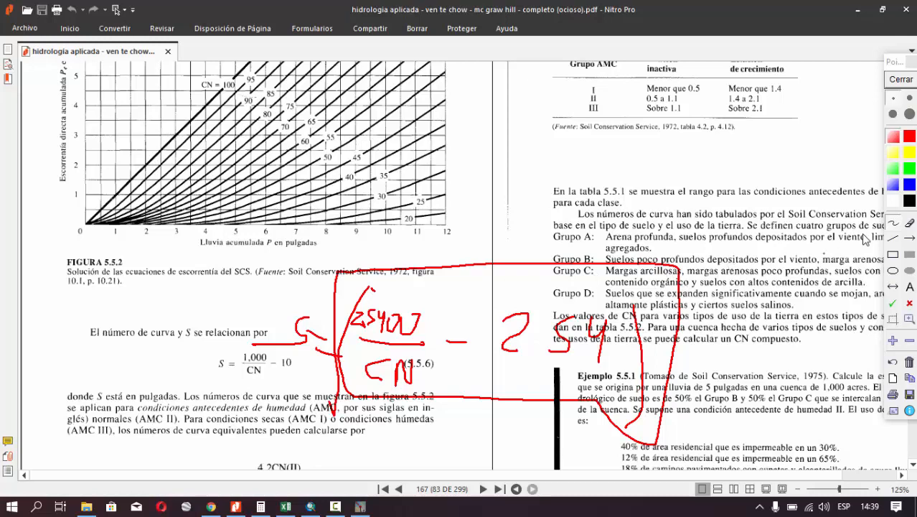
click(901, 79)
Review the initial abstraction Ia in Figure 5.5.1 and its empirical relation in equation 5.5.4
scroll(703, 346, up, 4)
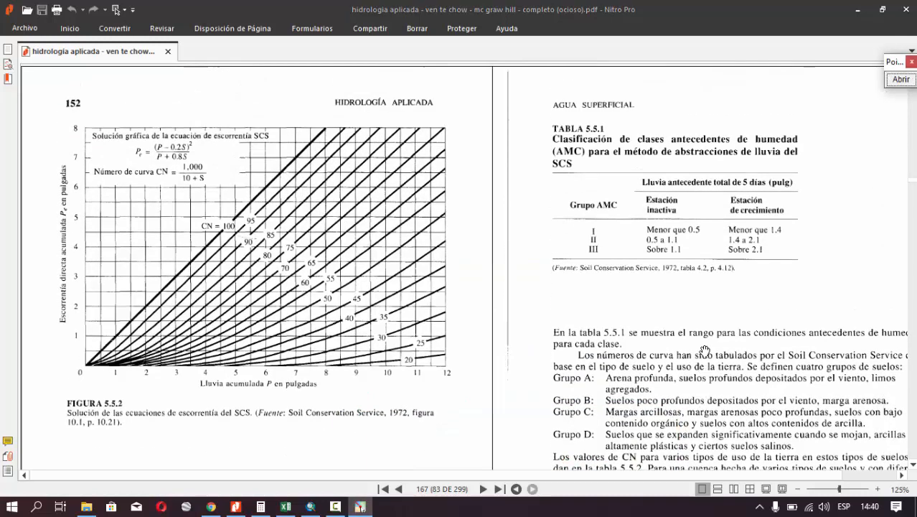
scroll(705, 350, up, 10)
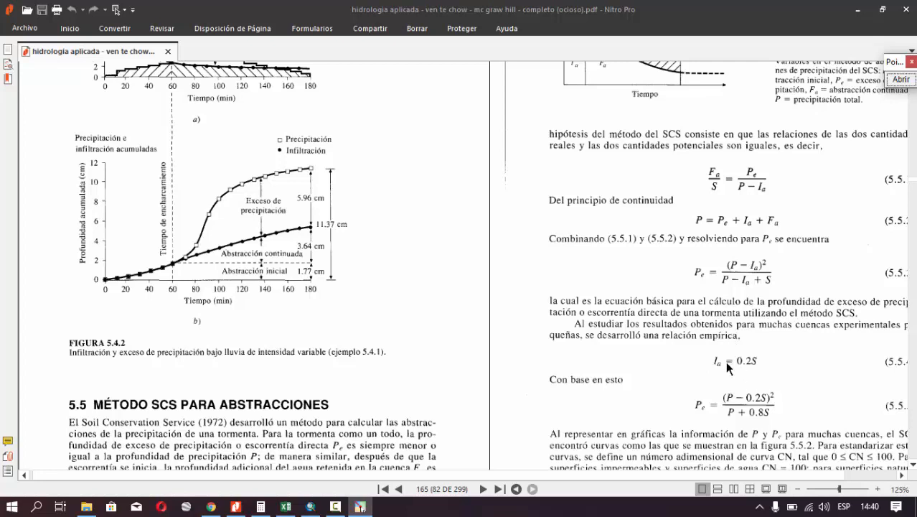
scroll(725, 362, up, 3)
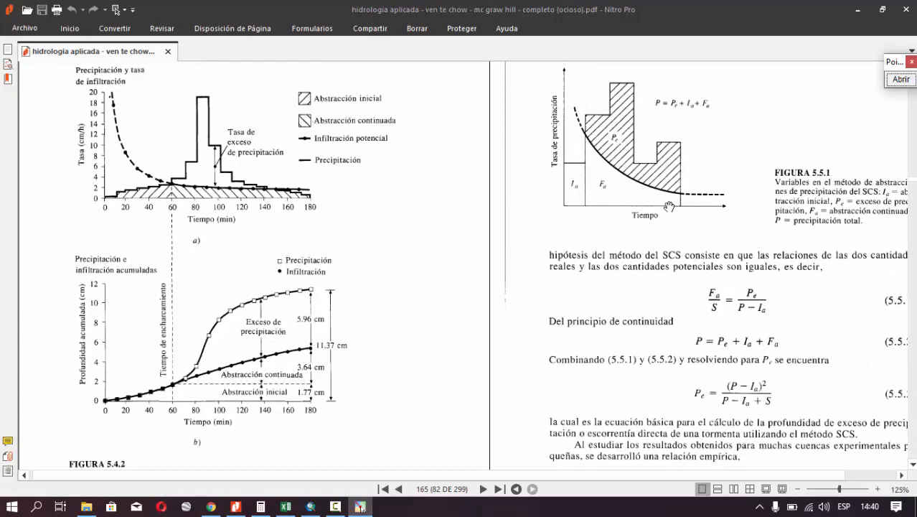
scroll(666, 223, up, 1)
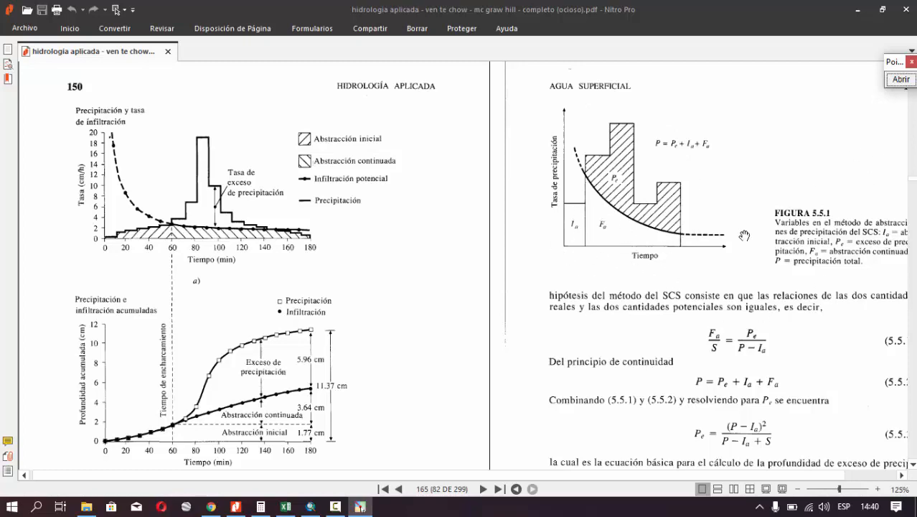
scroll(683, 300, down, 1)
scroll(683, 300, down, 5)
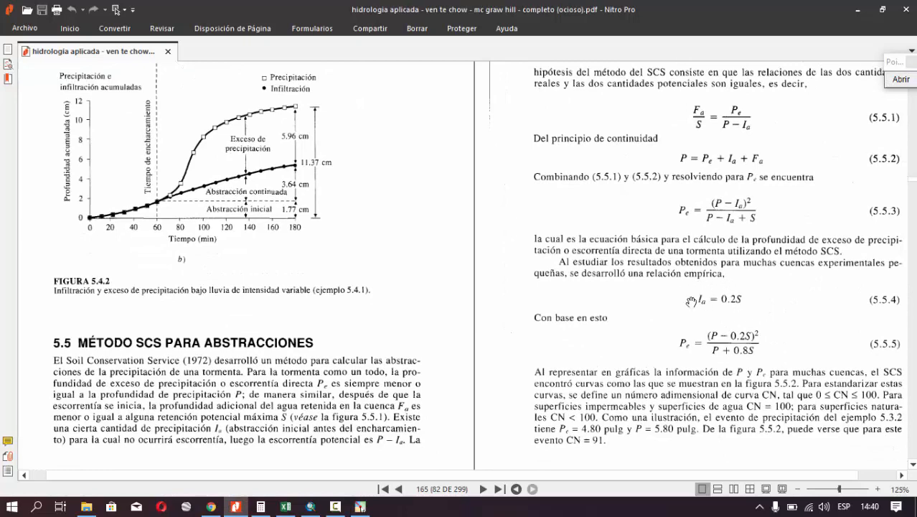
Examine Table 5.5.2 with the runoff curve numbers by land use and hydrologic soil group A to D
scroll(617, 312, down, 3)
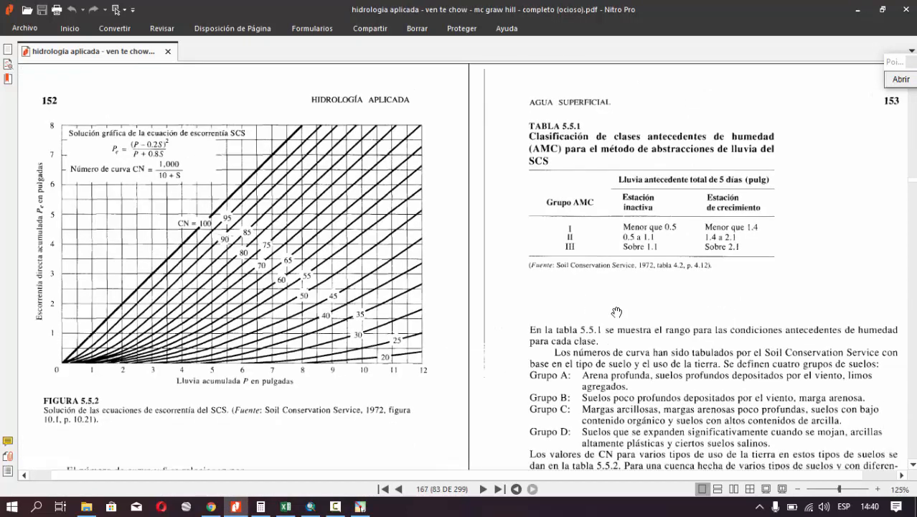
scroll(488, 359, down, 5)
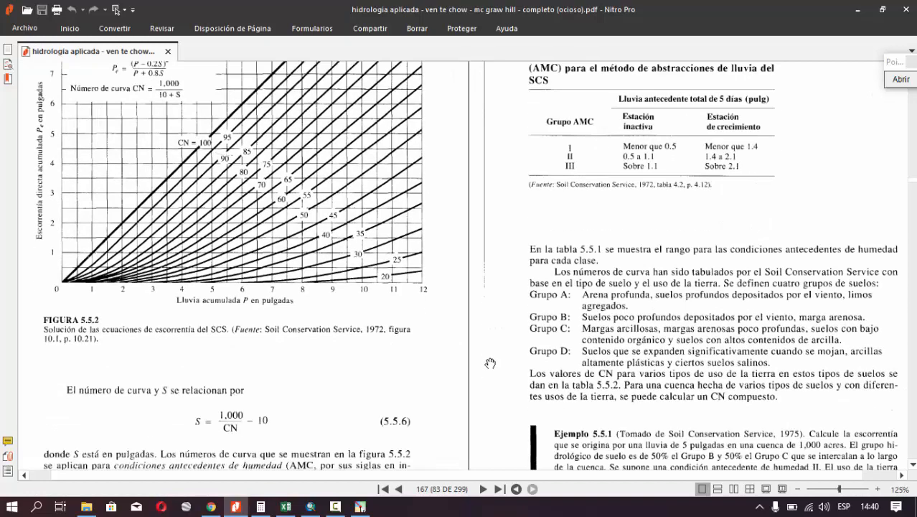
scroll(414, 405, down, 8)
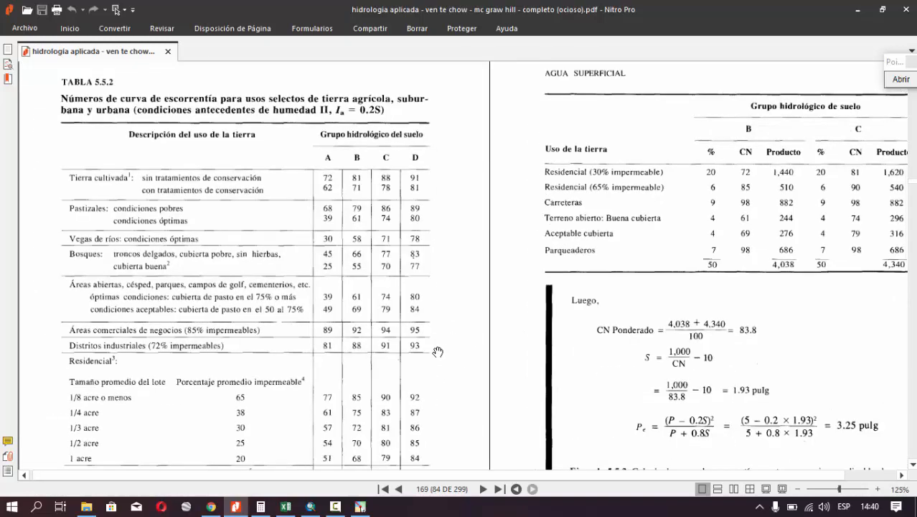
scroll(399, 409, down, 3)
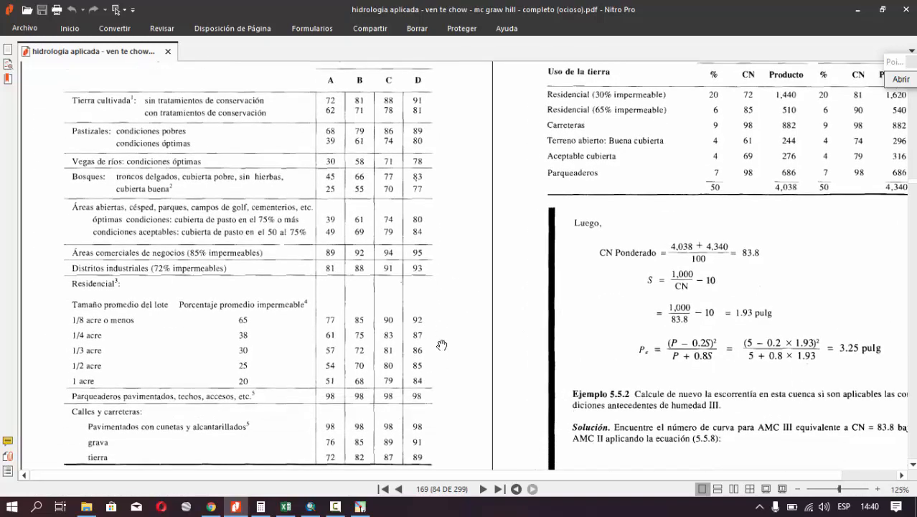
scroll(463, 340, up, 2)
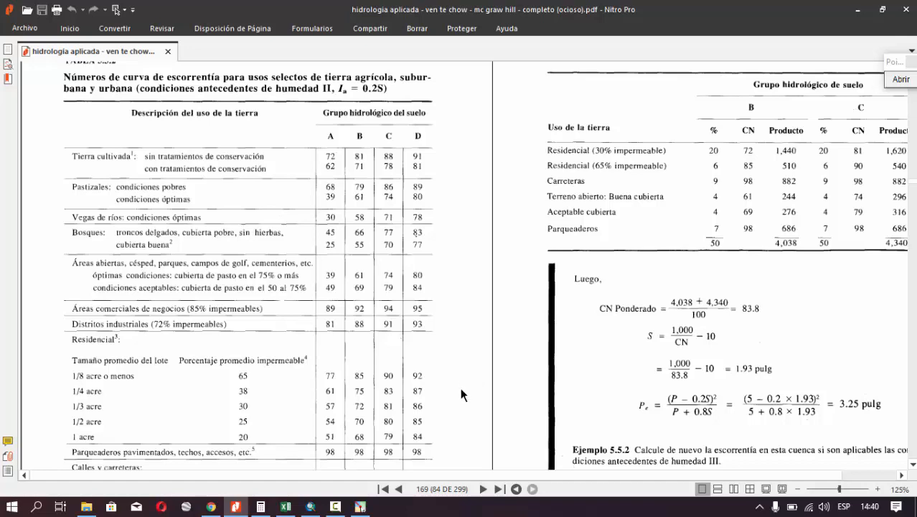
scroll(188, 108, up, 2)
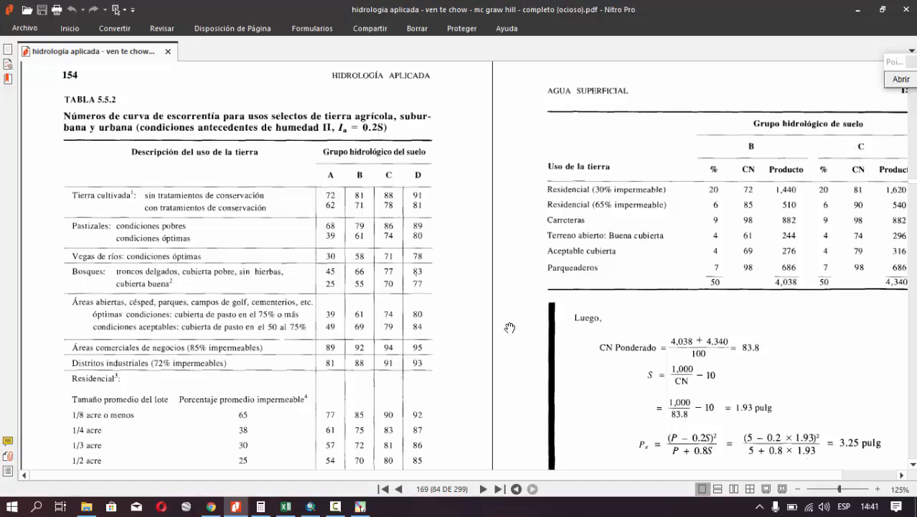
scroll(509, 328, up, 1)
scroll(407, 381, down, 2)
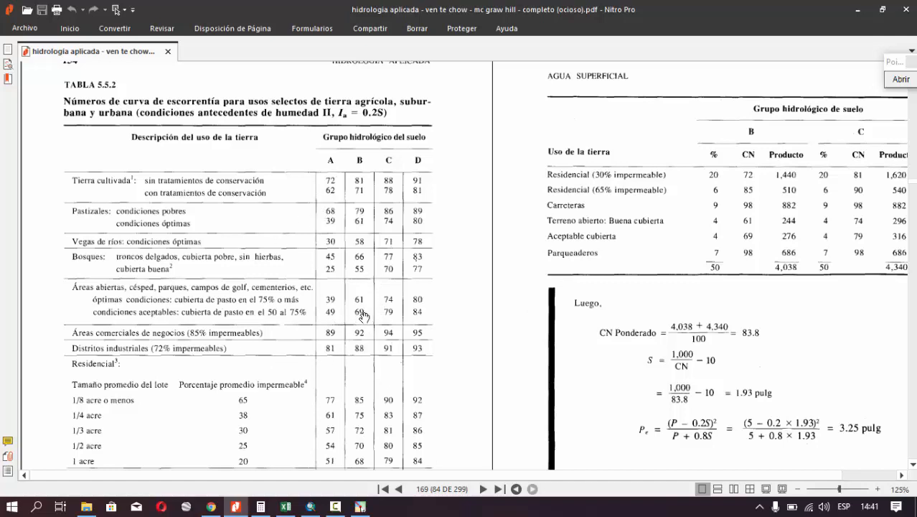
Handwrite "secas" beside equation 5.5.7 and "humedas" beside equation 5.5.8 in green, then close the annotation overlay
scroll(366, 334, up, 5)
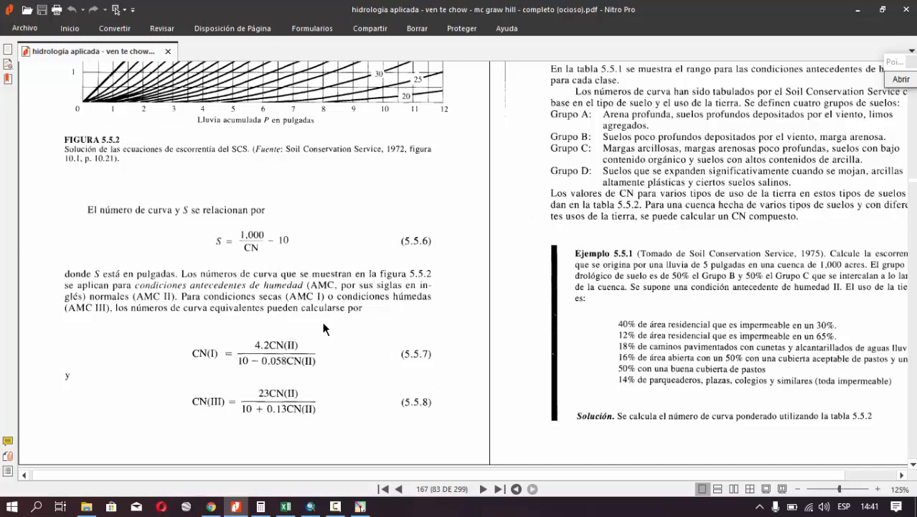
scroll(402, 354, up, 10)
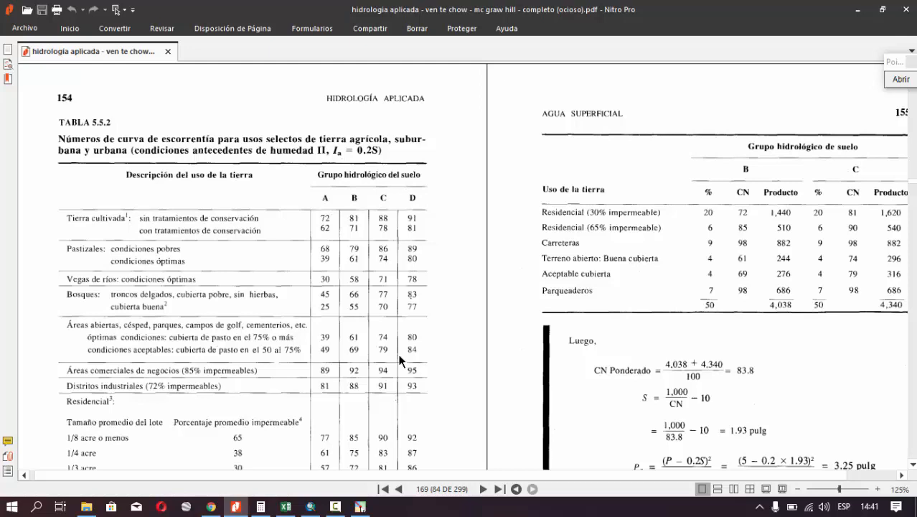
scroll(351, 384, up, 5)
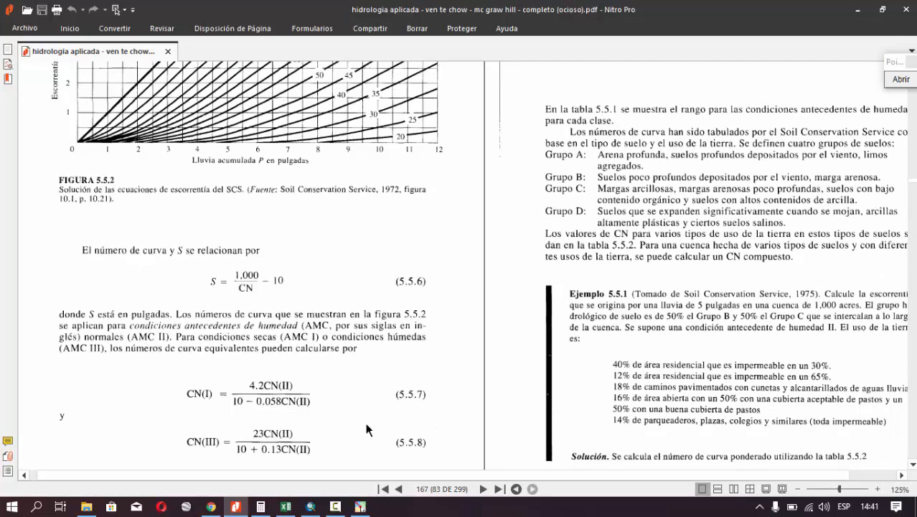
click(911, 82)
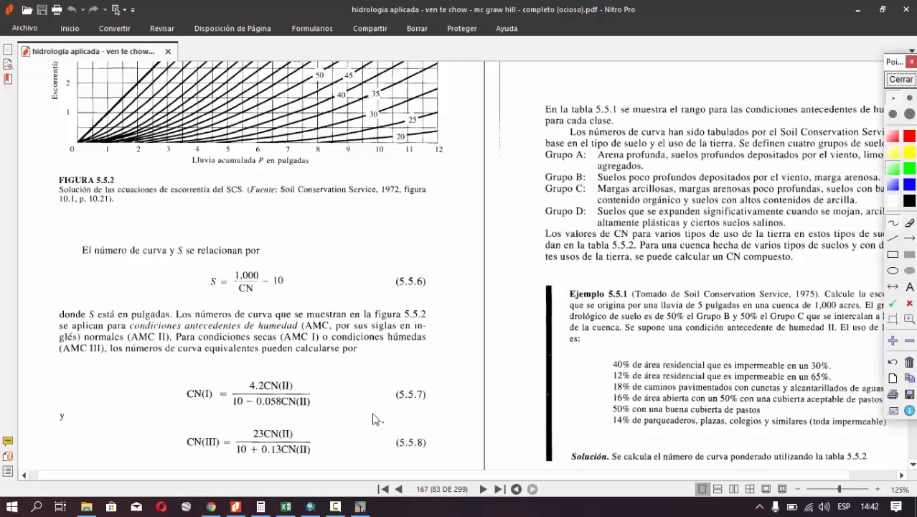
mouse_move(321, 398)
mouse_down()
mouse_move(342, 383)
mouse_move(423, 373)
mouse_move(406, 396)
mouse_up()
mouse_move(481, 362)
mouse_down()
mouse_move(442, 384)
mouse_move(463, 391)
mouse_move(500, 374)
mouse_move(533, 403)
mouse_up()
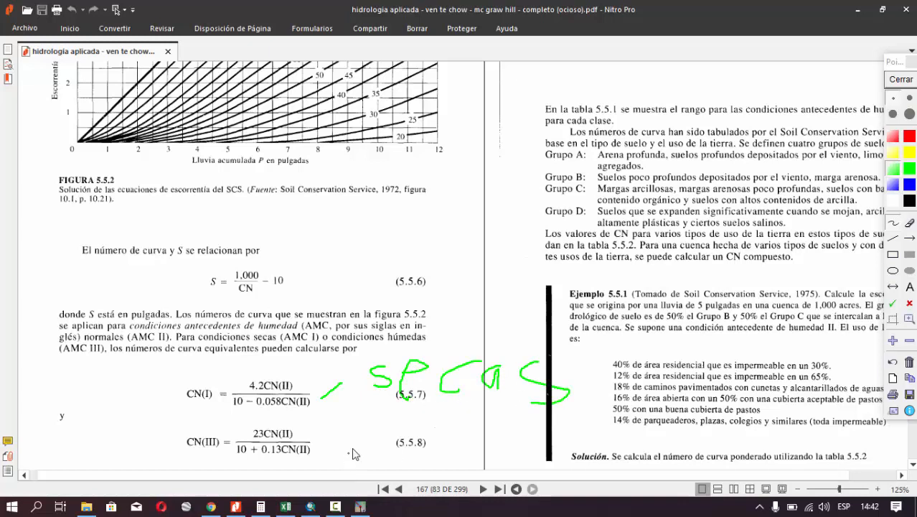
mouse_move(373, 424)
mouse_down()
mouse_move(394, 459)
mouse_move(429, 434)
mouse_move(495, 459)
mouse_move(516, 439)
mouse_move(528, 455)
mouse_move(571, 438)
mouse_move(556, 459)
mouse_move(613, 434)
mouse_move(632, 452)
mouse_move(587, 464)
mouse_up()
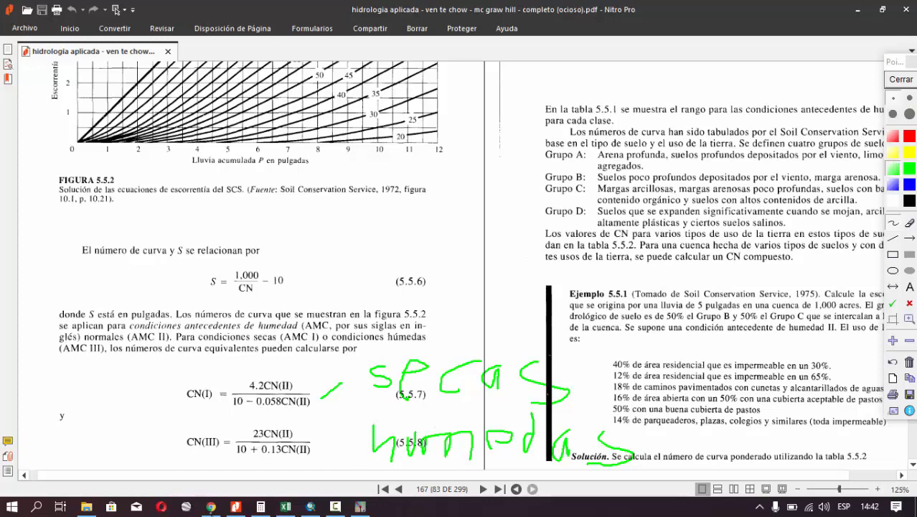
click(899, 80)
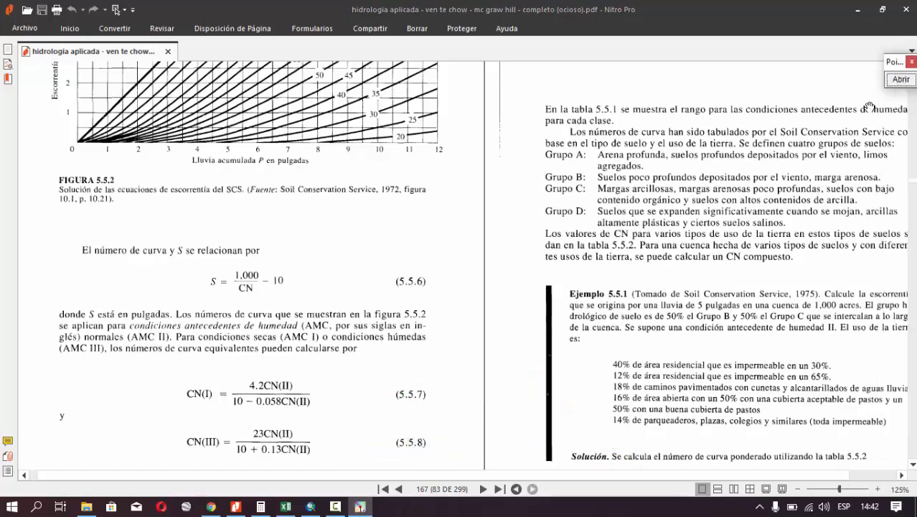
Switch to the GEO GPS PERÚ page in the browser and highlight the download entries for CONDICIONES SECAS and CONDICIONES NORMALES
click(214, 507)
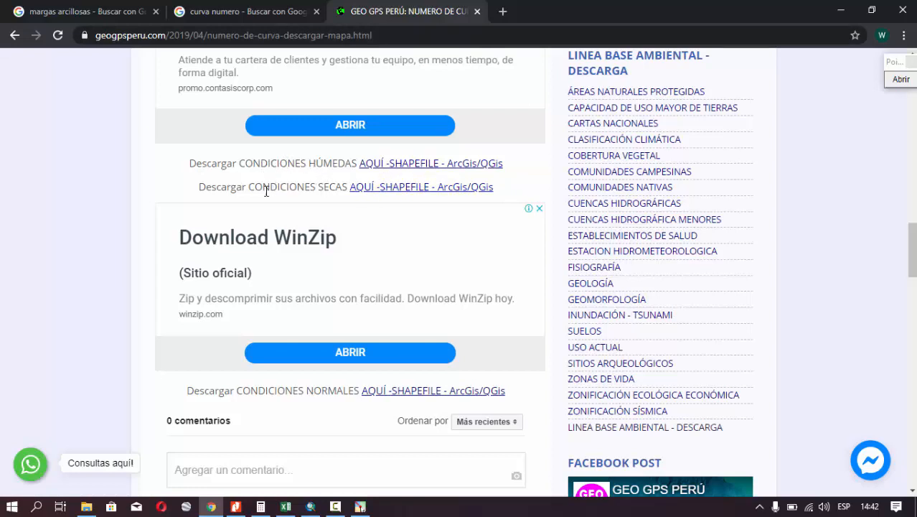
drag(256, 186, 337, 187)
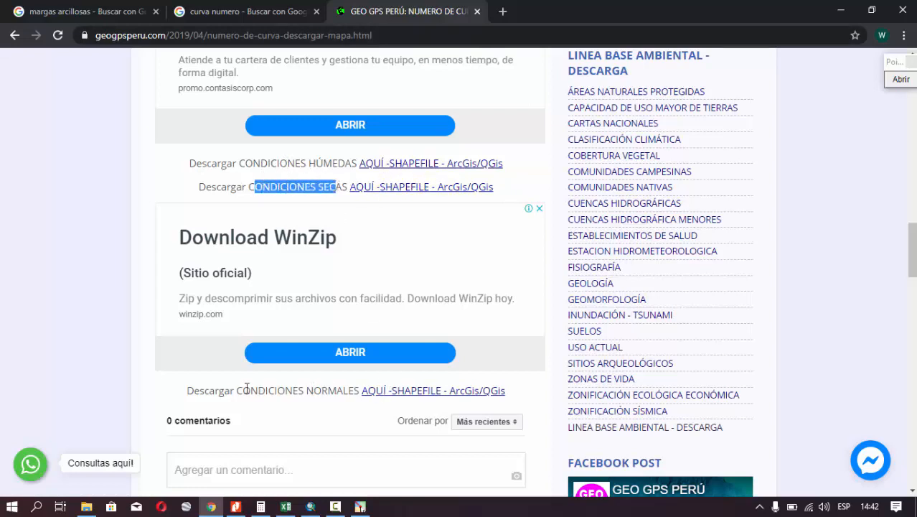
drag(241, 394, 356, 392)
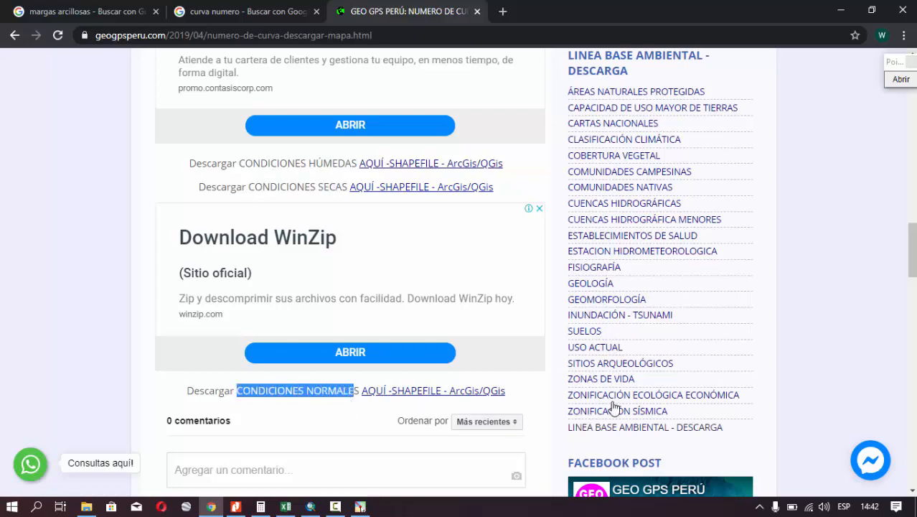
click(306, 405)
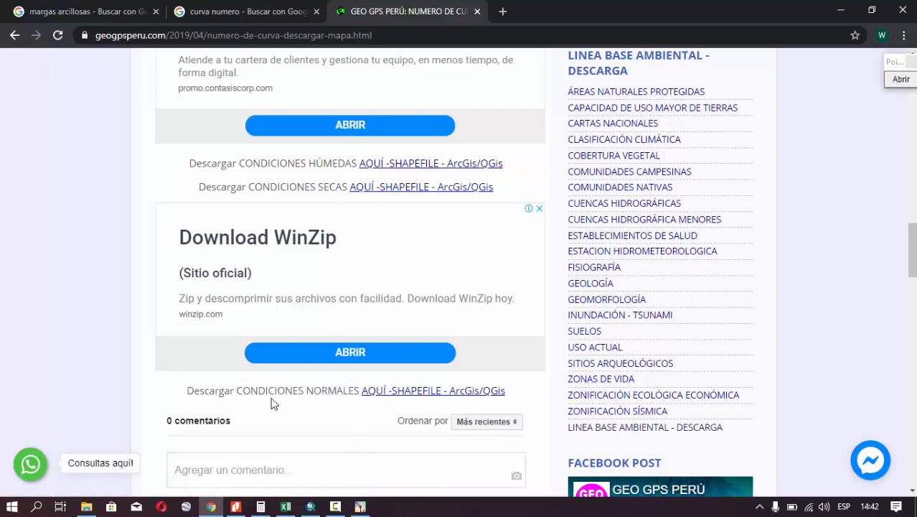
drag(239, 392, 355, 394)
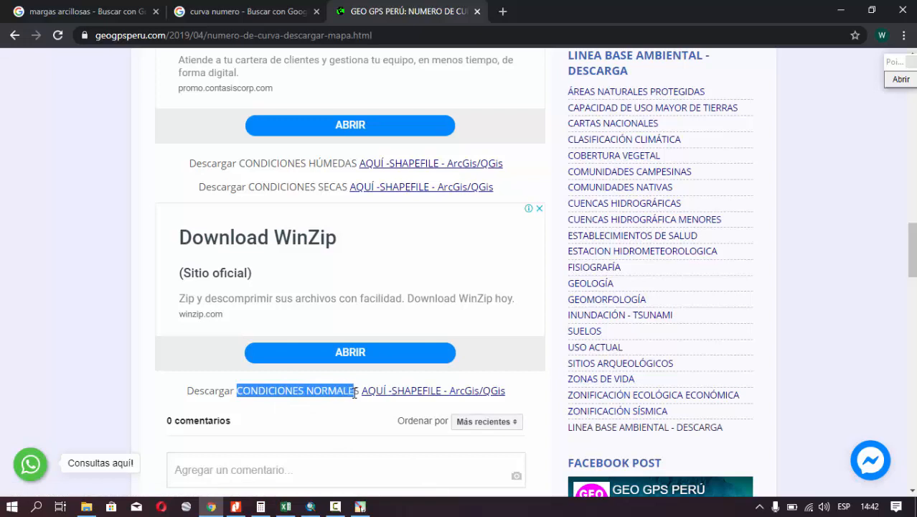
Draw two yellow freehand curves linking the CONDICIONES NORMALES download entry to the dry and wet condition entries
click(901, 79)
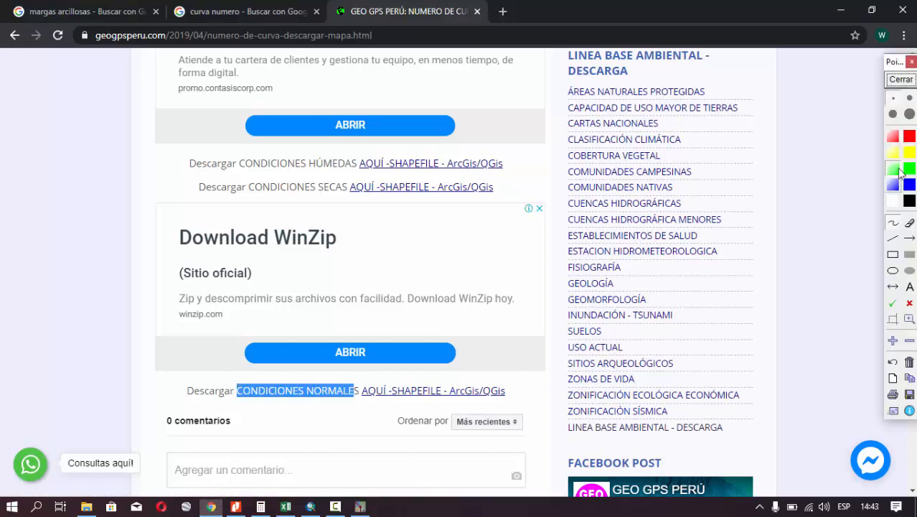
click(892, 153)
mouse_move(448, 417)
mouse_down()
mouse_move(492, 409)
mouse_move(520, 210)
mouse_move(492, 208)
mouse_up()
mouse_move(393, 420)
mouse_down()
mouse_move(489, 463)
mouse_move(597, 191)
mouse_move(514, 166)
mouse_up()
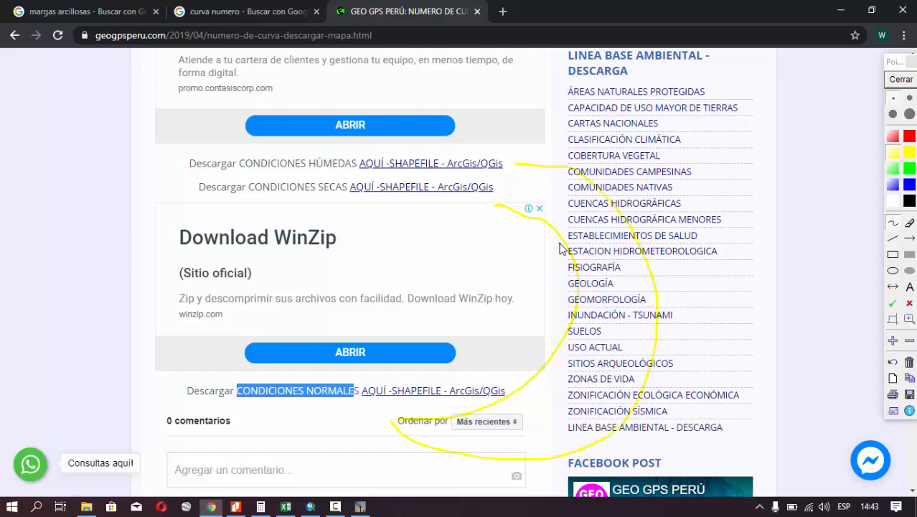
Switch back to the textbook PDF at the dry and wet curve number equations 5.5.7 and 5.5.8
key(alt+Tab)
key(alt+Tab)
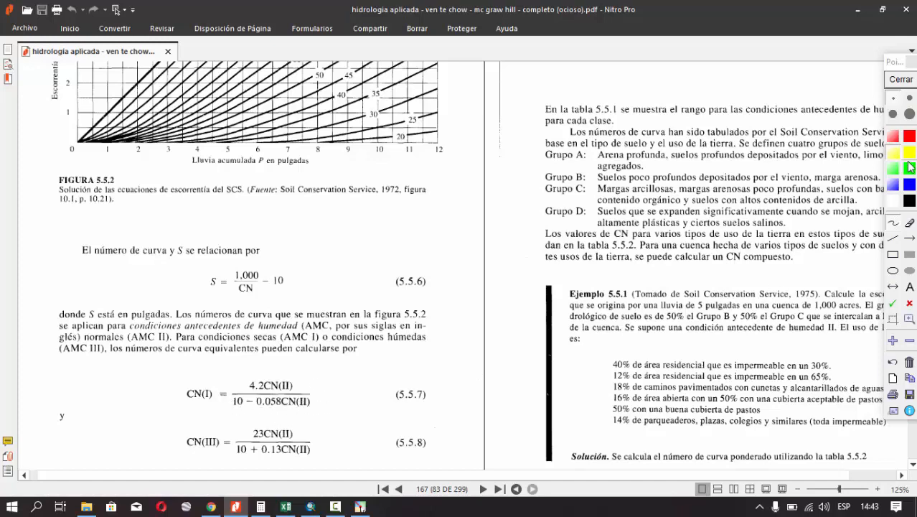
key(alt+Tab)
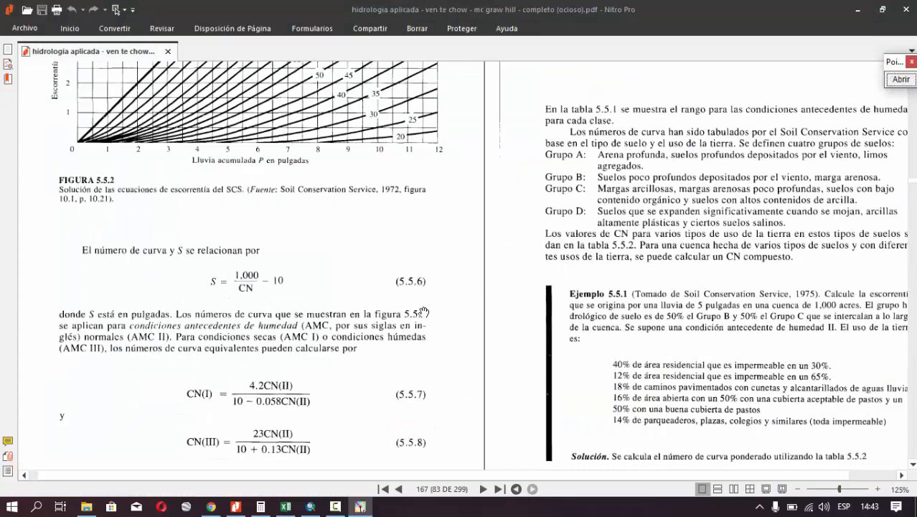
click(901, 79)
click(903, 80)
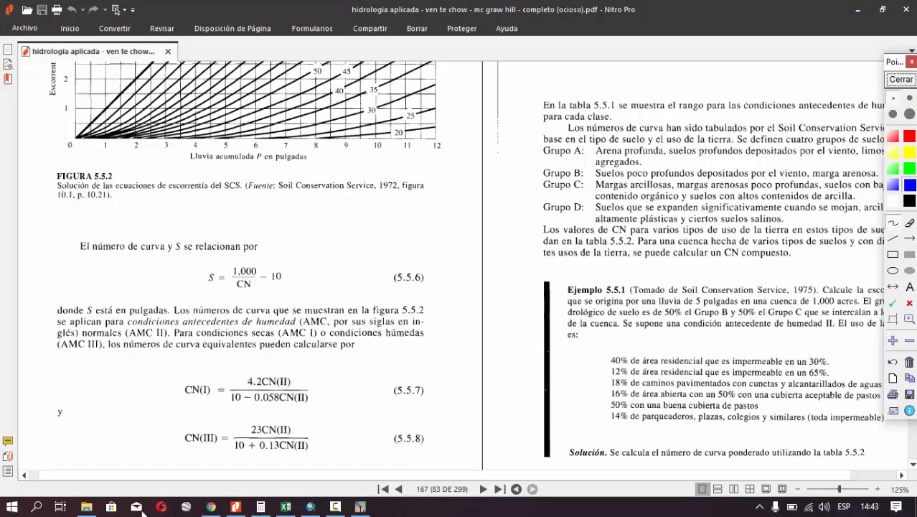
Switch to File Explorer, point out the cnchumedas, cncnormales and cncsecas archives, and open the cncnormales folder with its name column widened
click(88, 509)
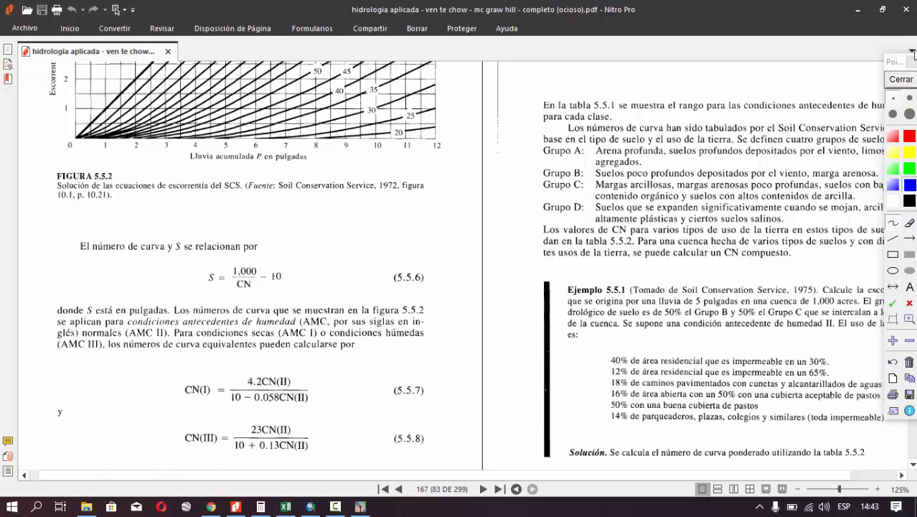
click(86, 507)
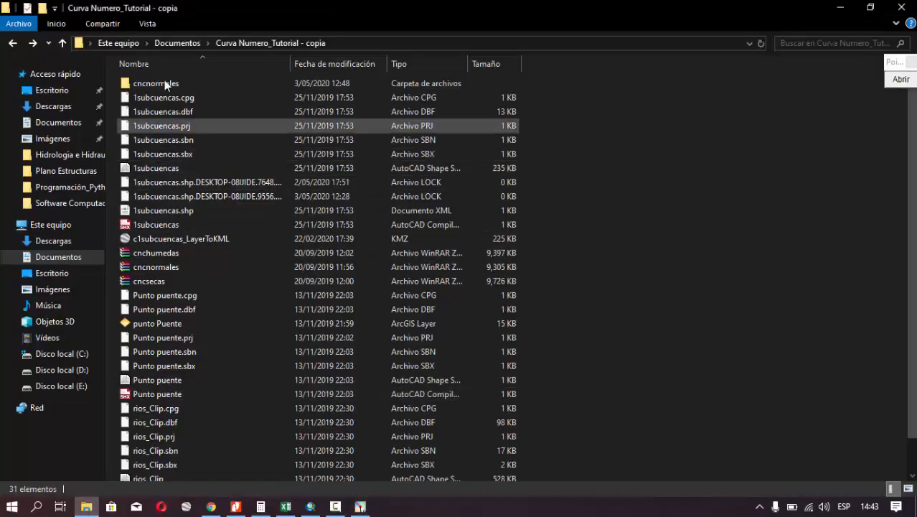
click(157, 255)
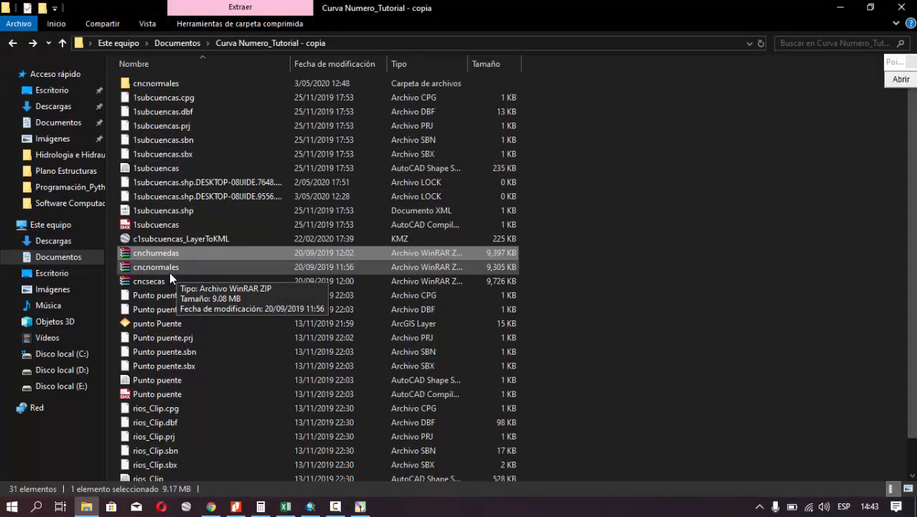
click(172, 281)
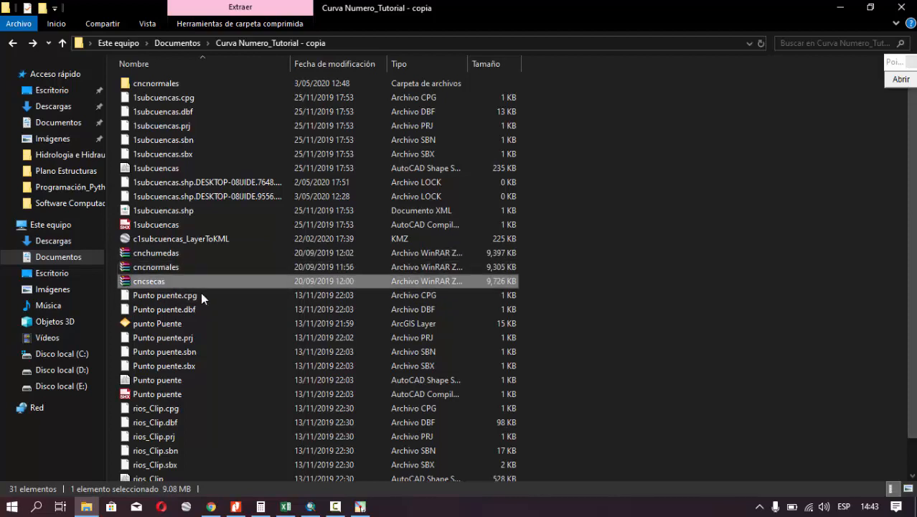
click(642, 324)
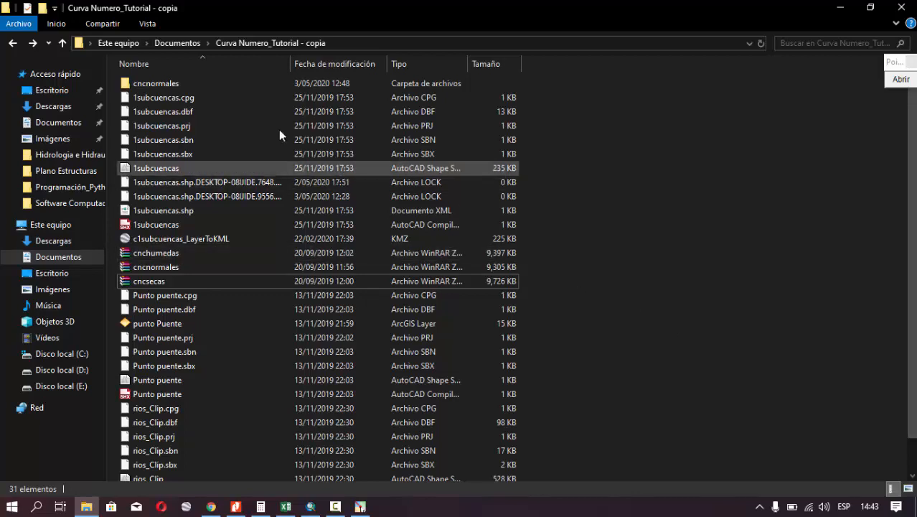
double_click(191, 83)
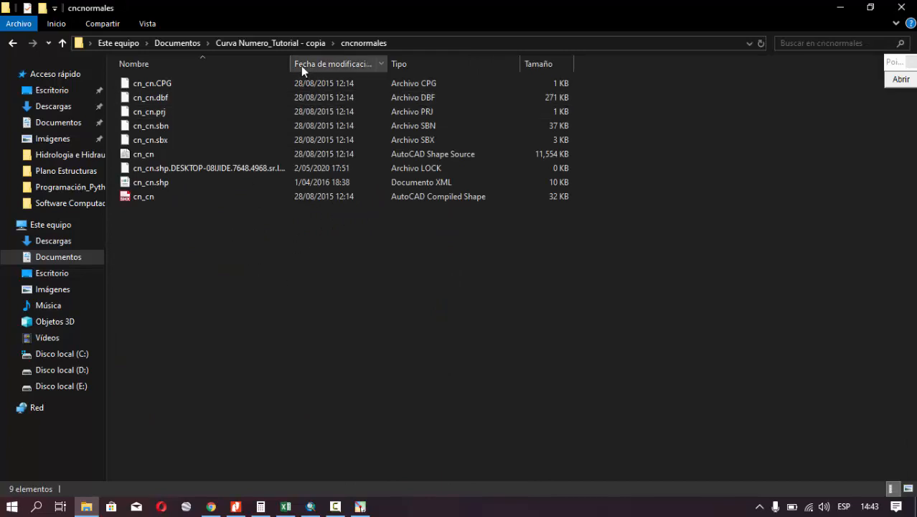
drag(290, 64, 386, 81)
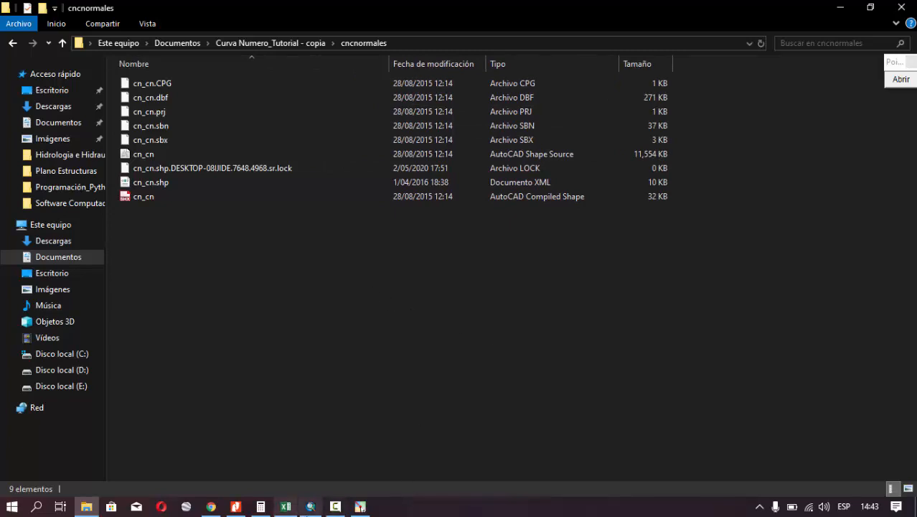
Switch to ArcMap, hide the 1subcuencas layer, and add cn_cn.shp from the cncnormales folder to the map
click(311, 506)
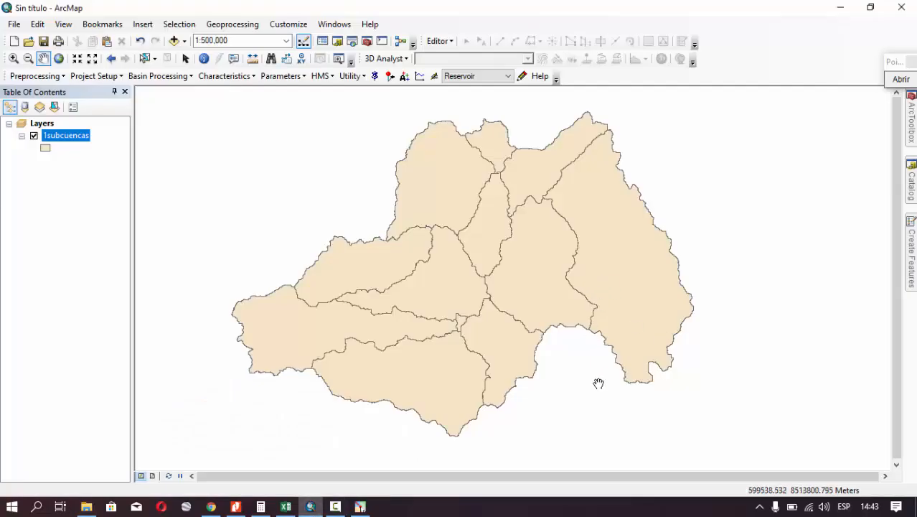
drag(597, 382, 595, 396)
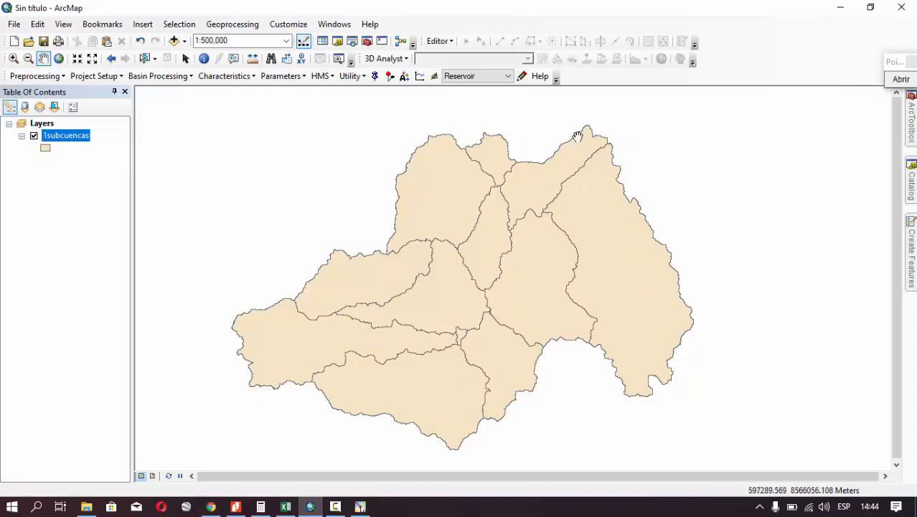
click(912, 194)
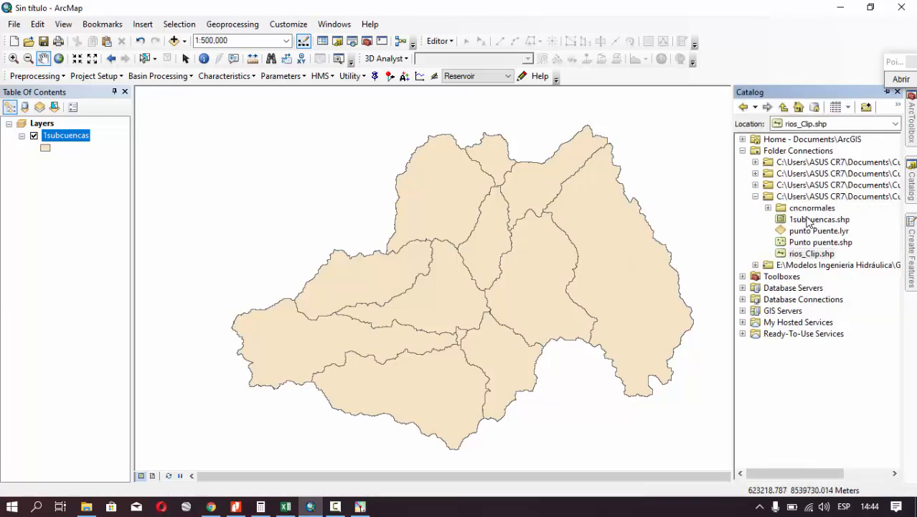
click(768, 208)
click(812, 219)
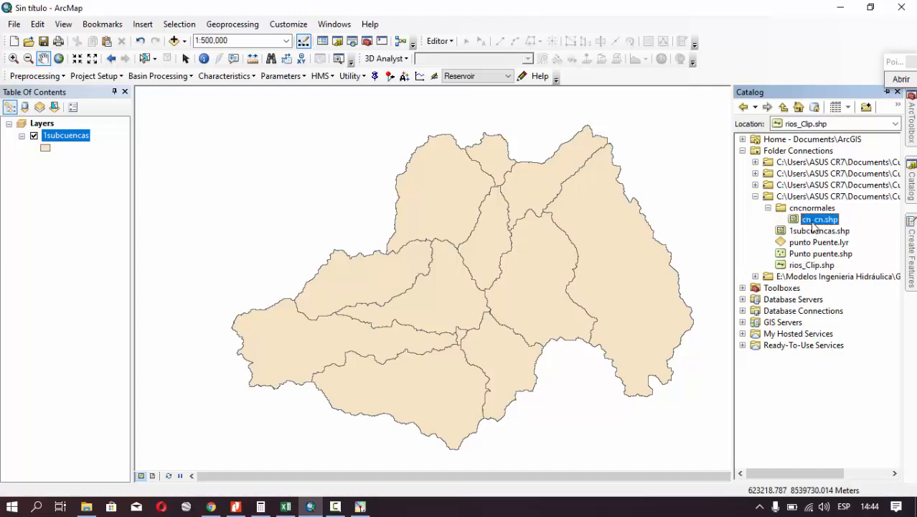
click(34, 136)
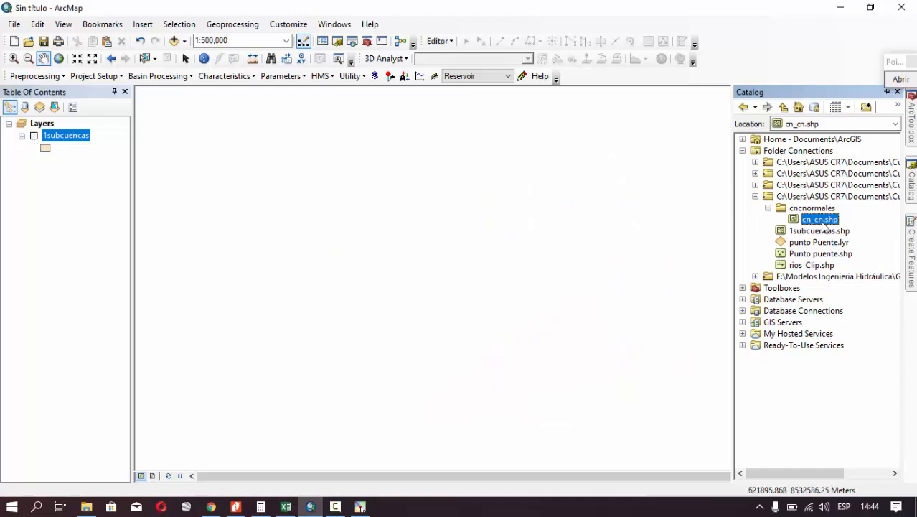
drag(817, 226, 475, 266)
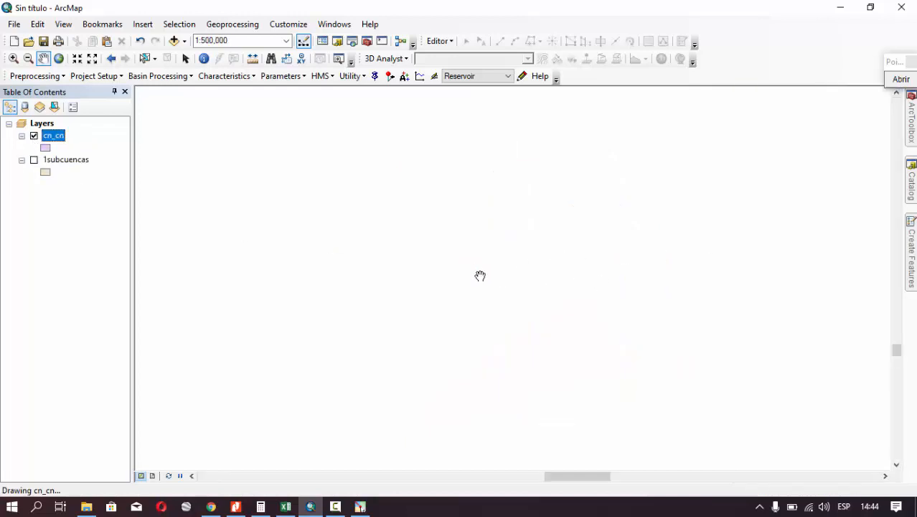
Examine the full extent of the cn_cn curve number polygons across Peru
scroll(492, 310, up, 3)
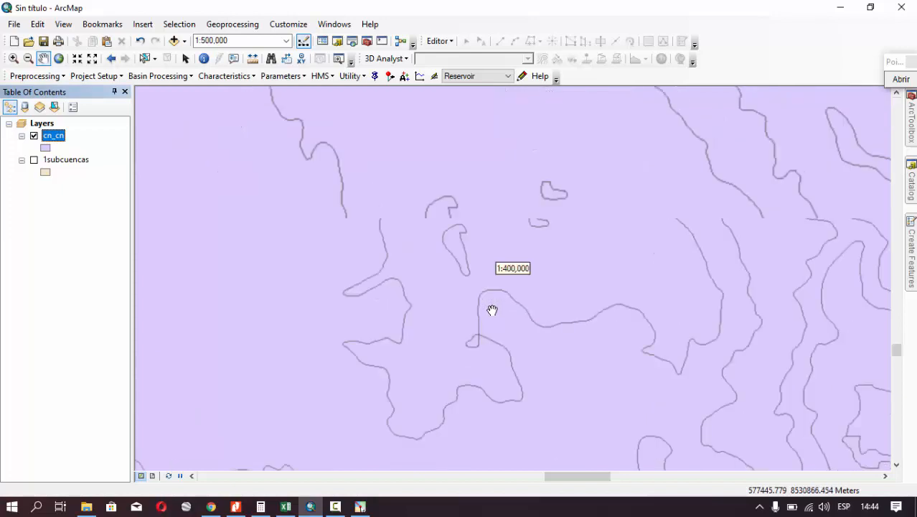
scroll(493, 310, down, 5)
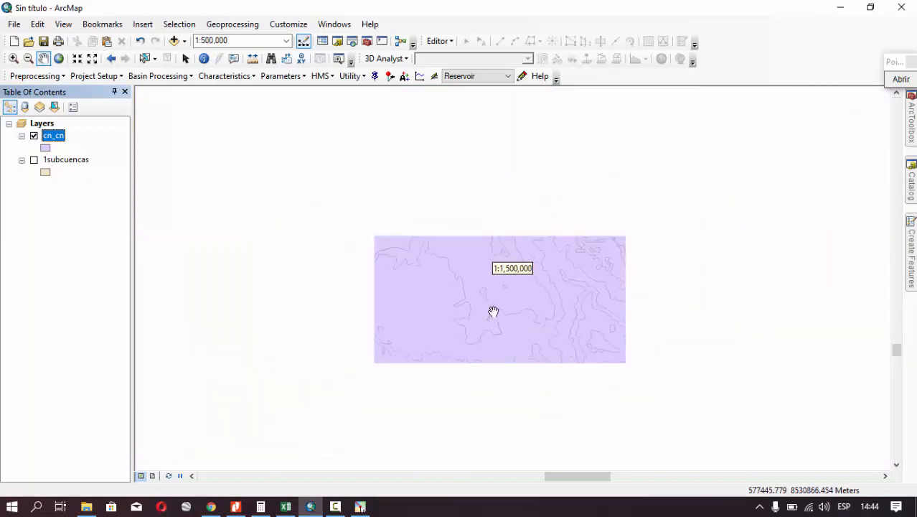
scroll(493, 311, down, 4)
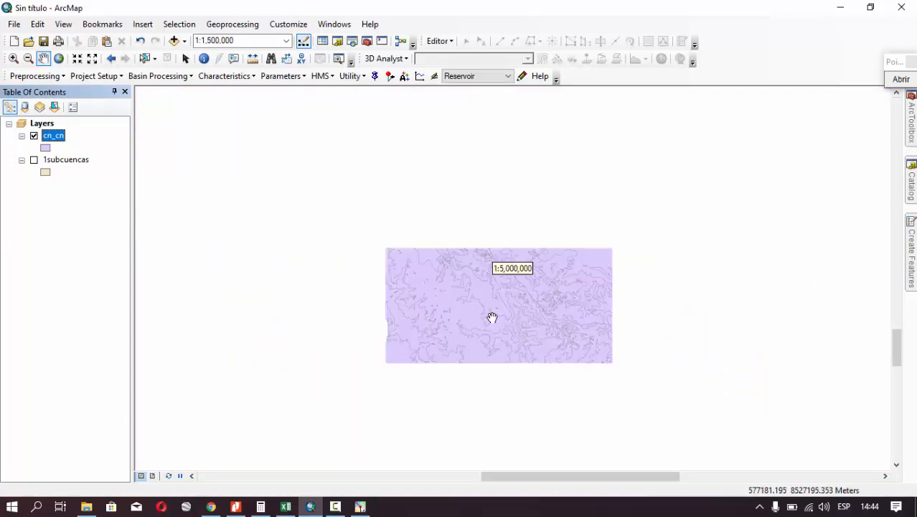
scroll(492, 319, down, 2)
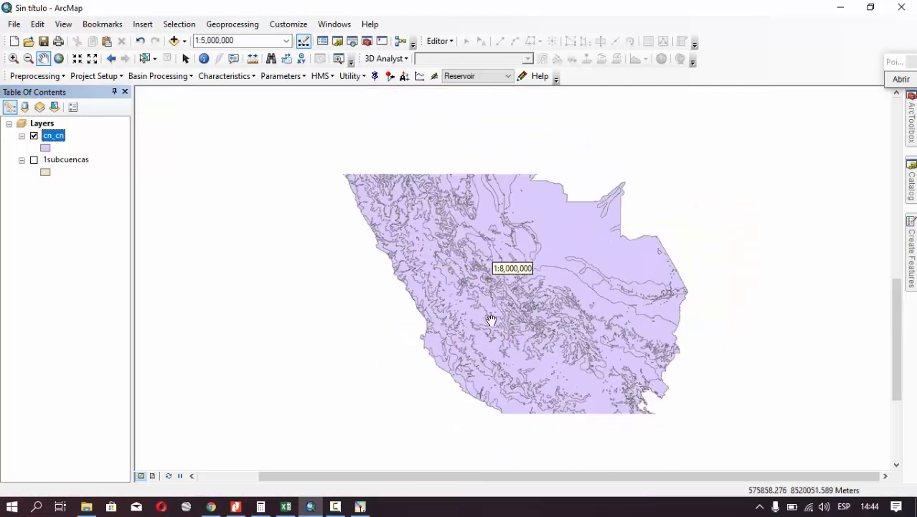
scroll(498, 323, down, 2)
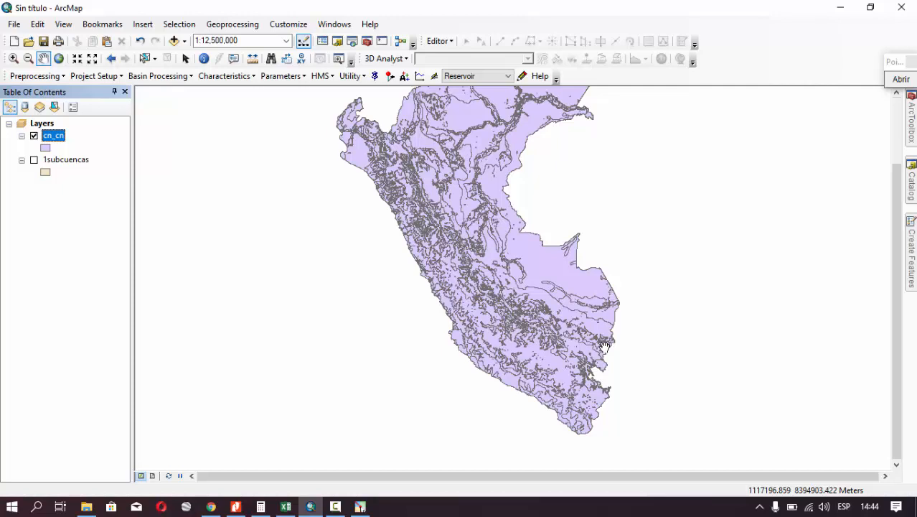
drag(595, 244, 607, 283)
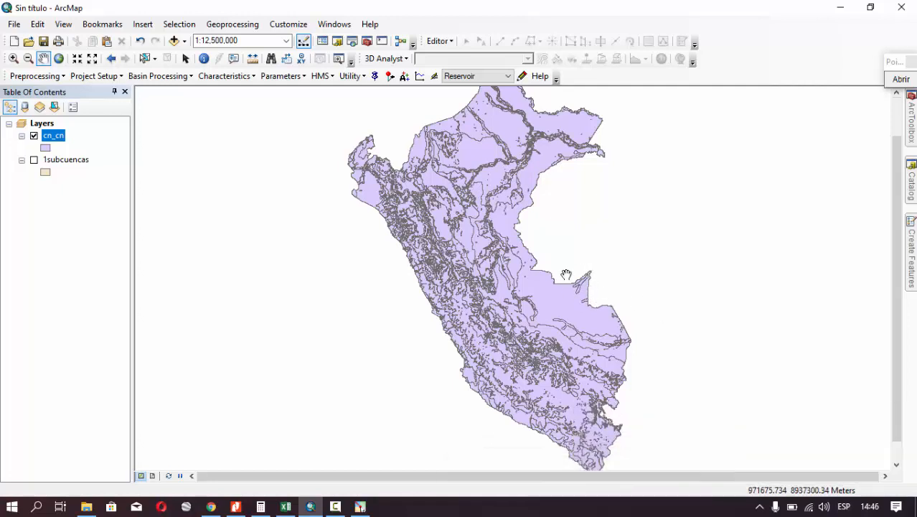
drag(615, 253, 620, 283)
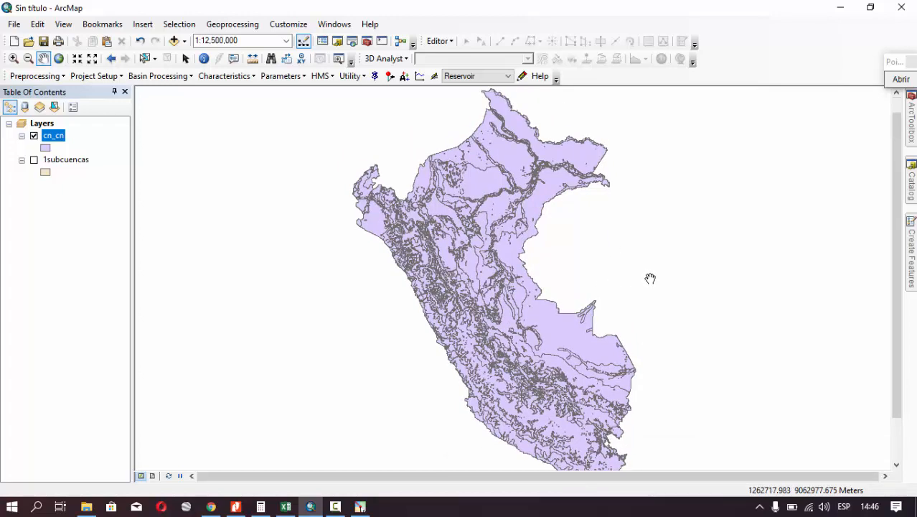
scroll(511, 348, up, 1)
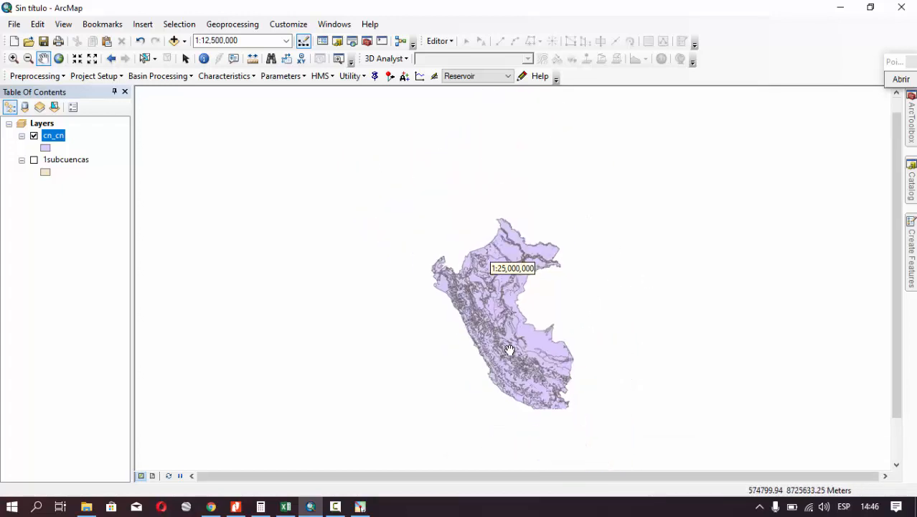
scroll(510, 347, down, 3)
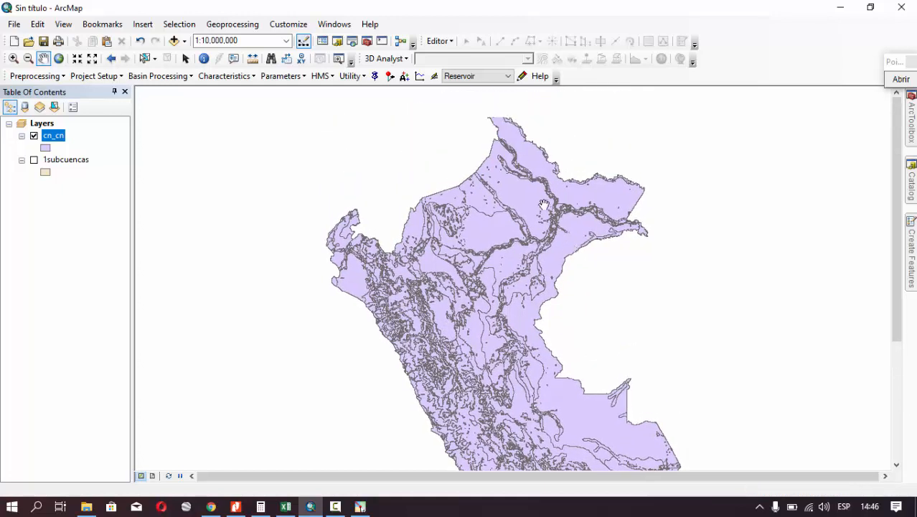
Set the cn_cn layer's symbology to unique values of the Rango field and choose a multicolour ramp
right_click(53, 142)
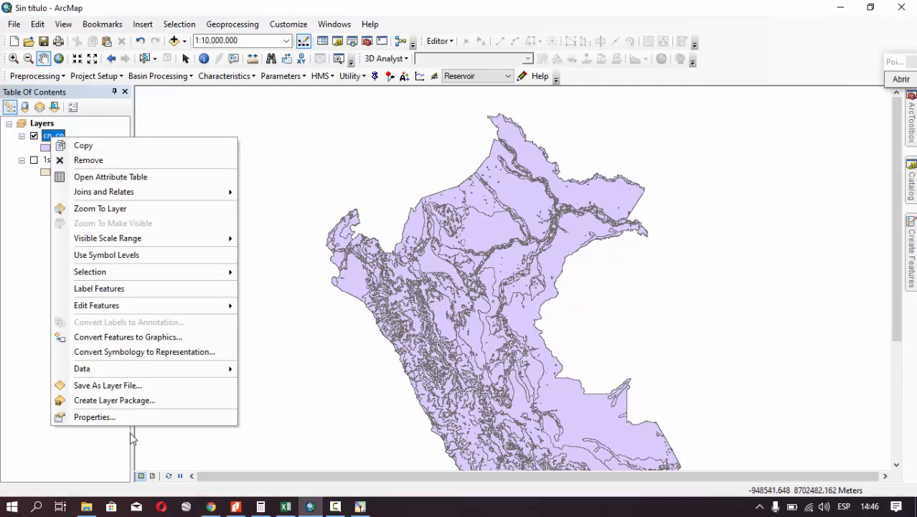
click(108, 417)
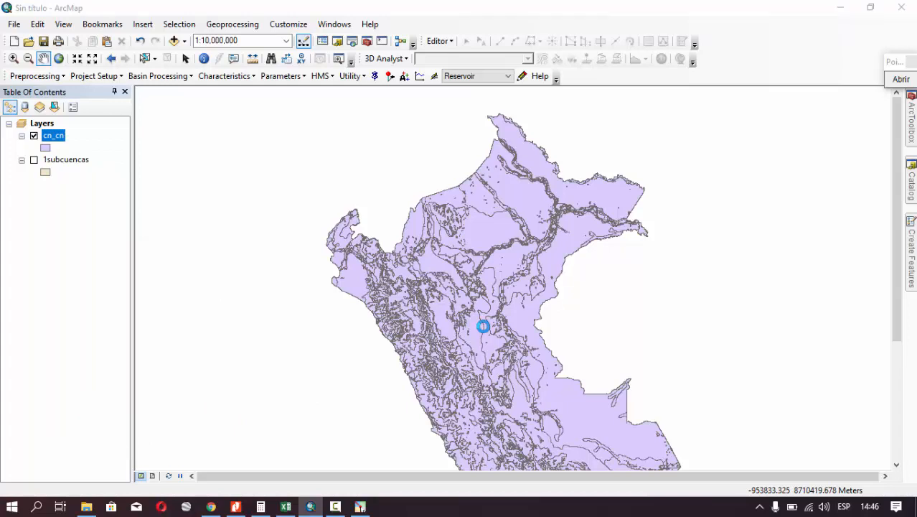
drag(393, 84, 418, 79)
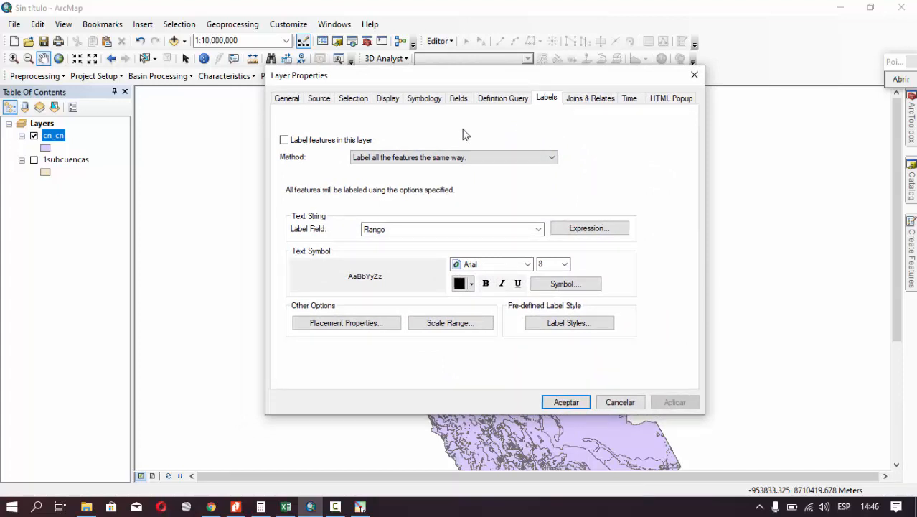
click(388, 103)
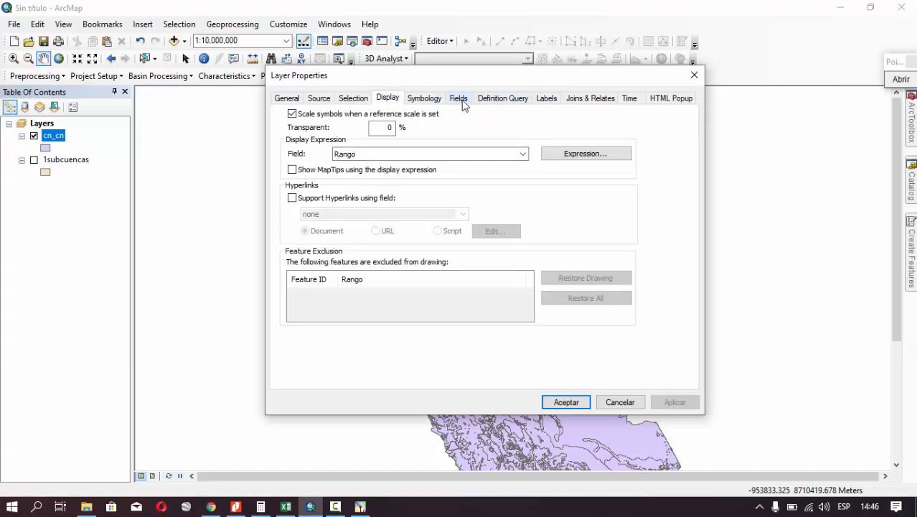
click(433, 102)
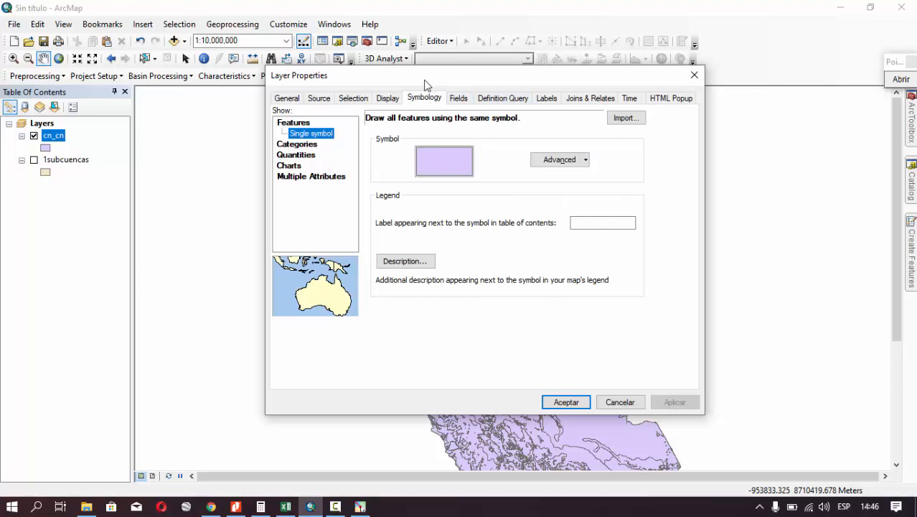
click(297, 146)
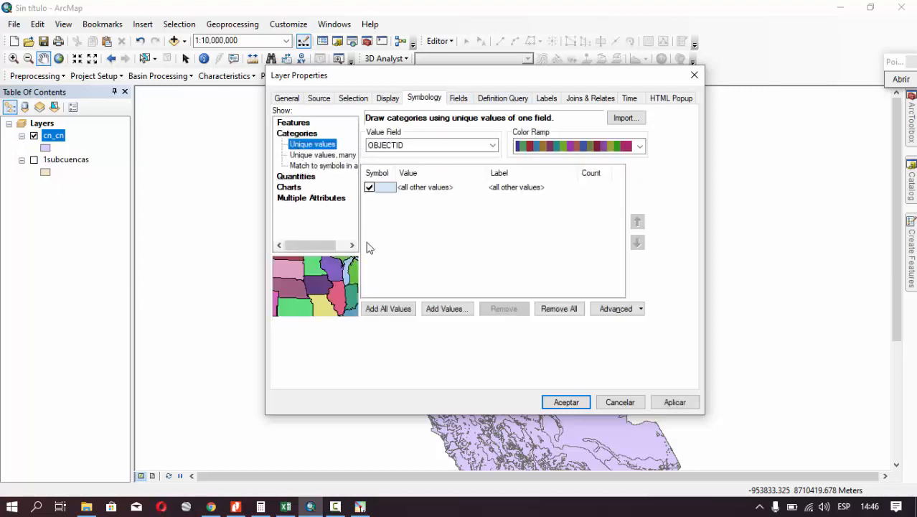
click(492, 146)
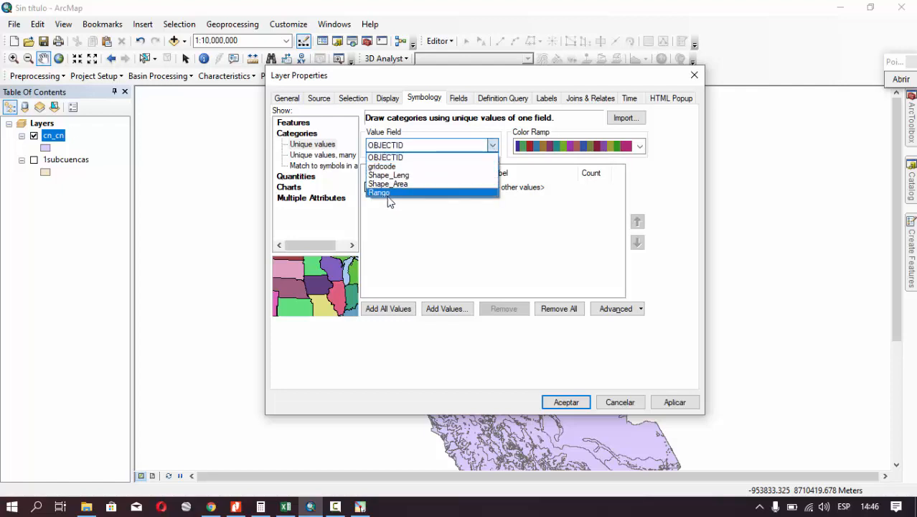
click(388, 193)
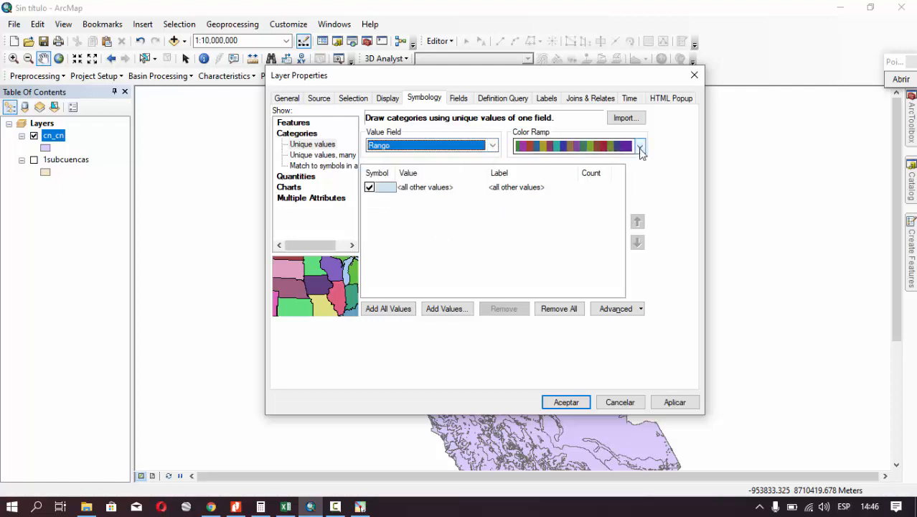
click(639, 146)
click(588, 203)
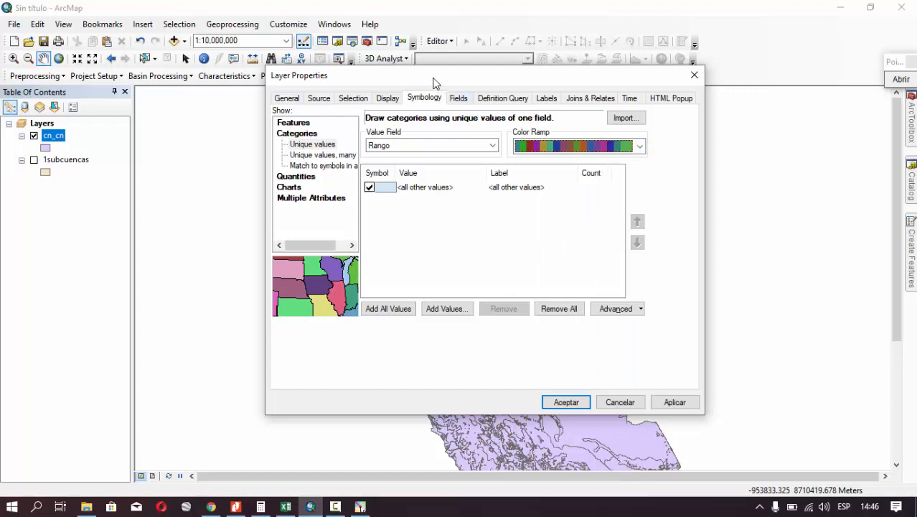
drag(434, 83, 457, 83)
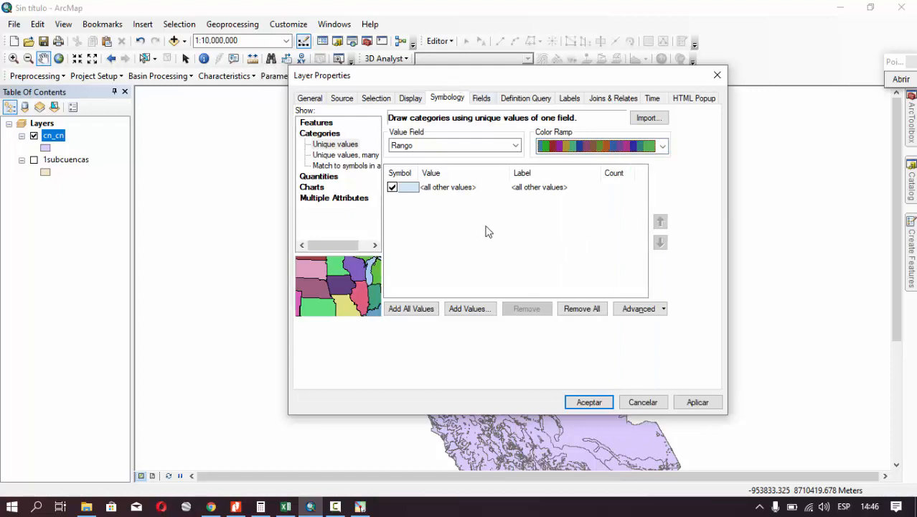
Add all Rango values to the cn_cn symbology, exclude all other values, and apply the classification
click(407, 313)
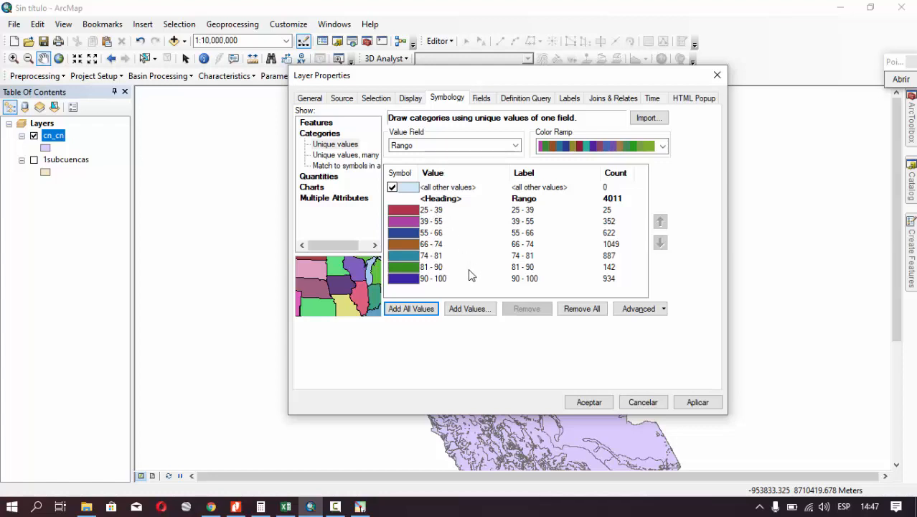
click(393, 187)
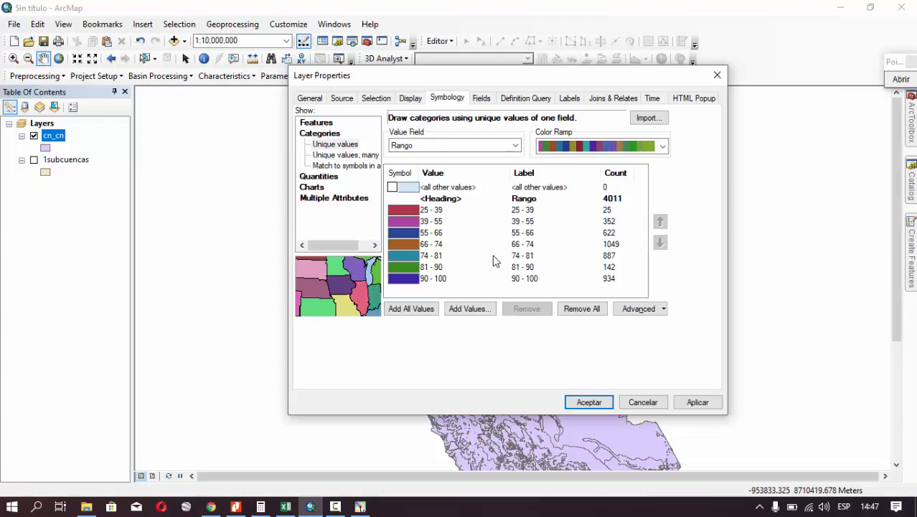
click(697, 403)
click(589, 401)
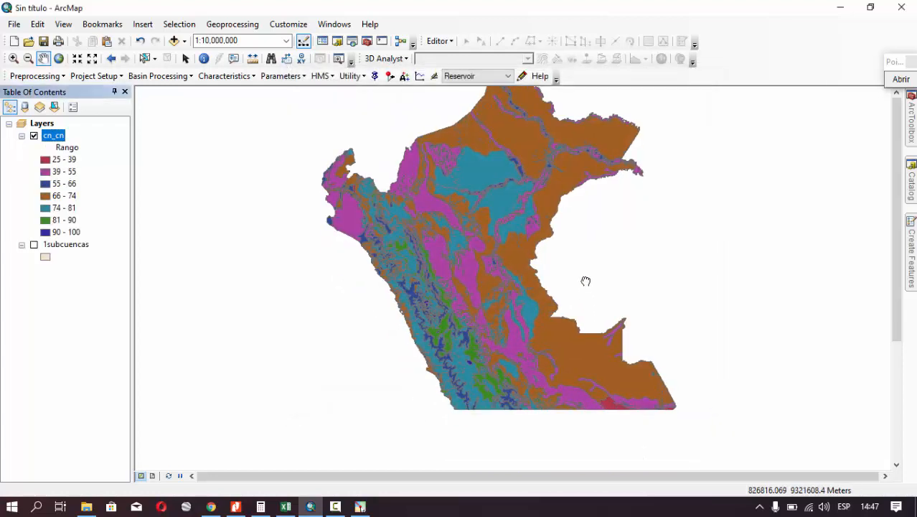
Examine the coloured curve number ranges across Peru and close up along the southern coast
drag(586, 281, 580, 270)
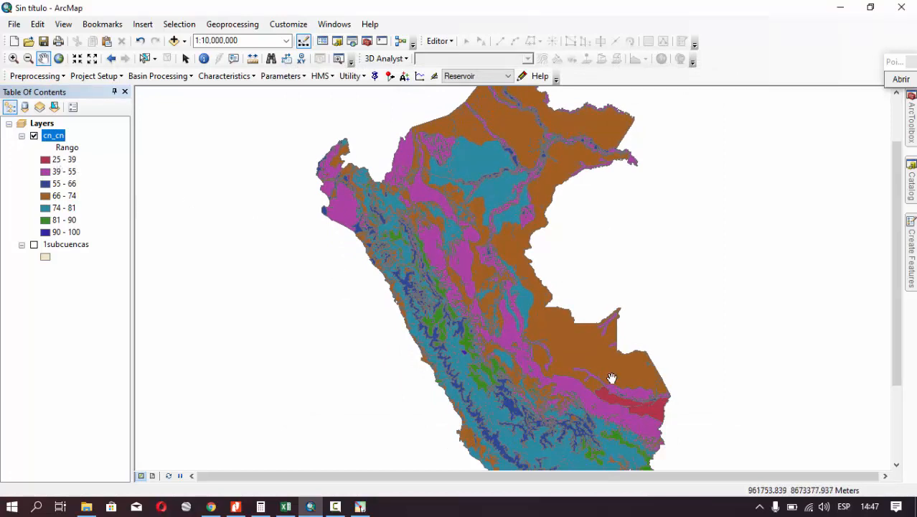
scroll(496, 407, down, 2)
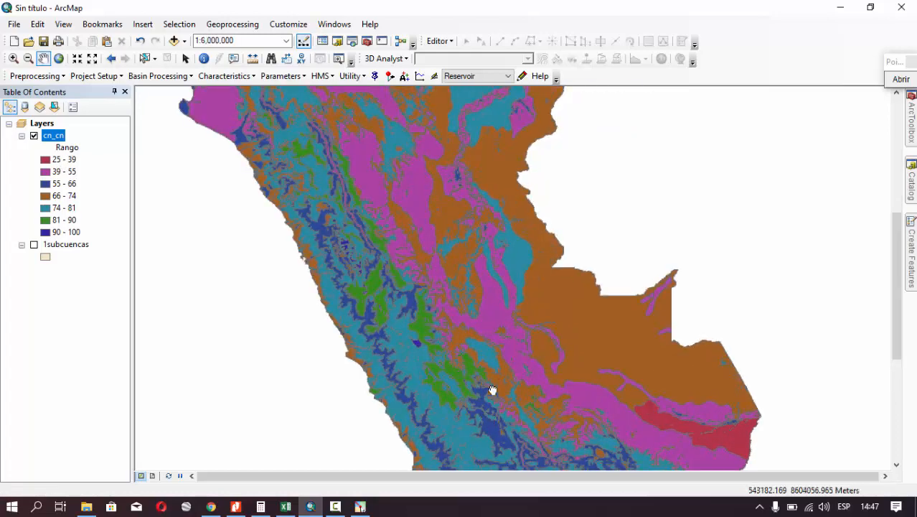
scroll(459, 320, down, 1)
scroll(458, 328, down, 1)
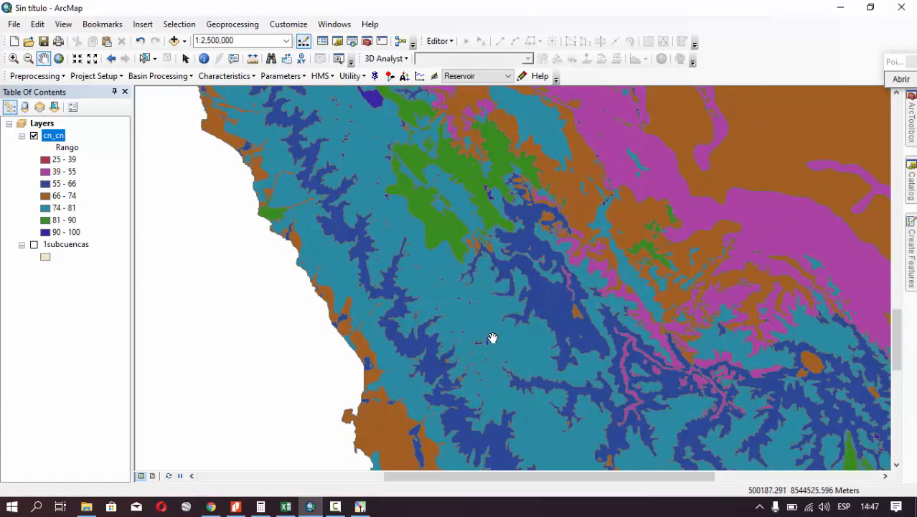
scroll(477, 342, down, 1)
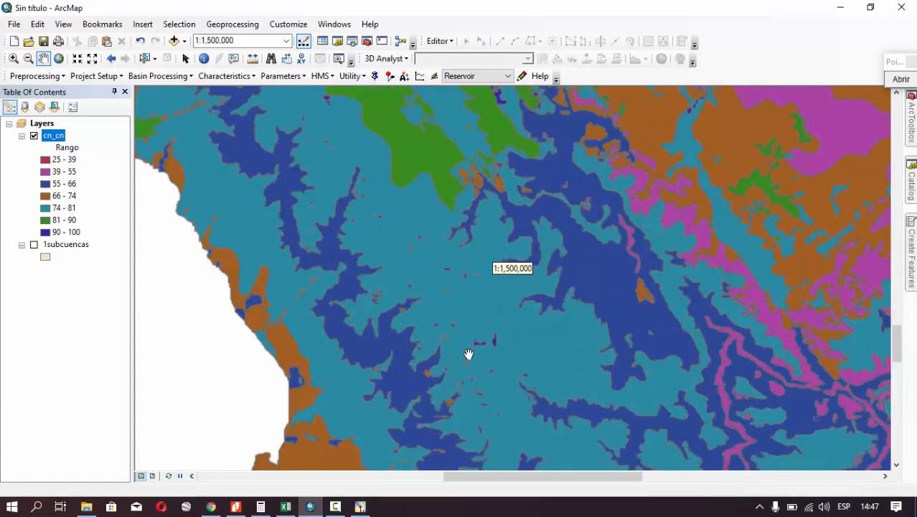
drag(430, 390, 491, 267)
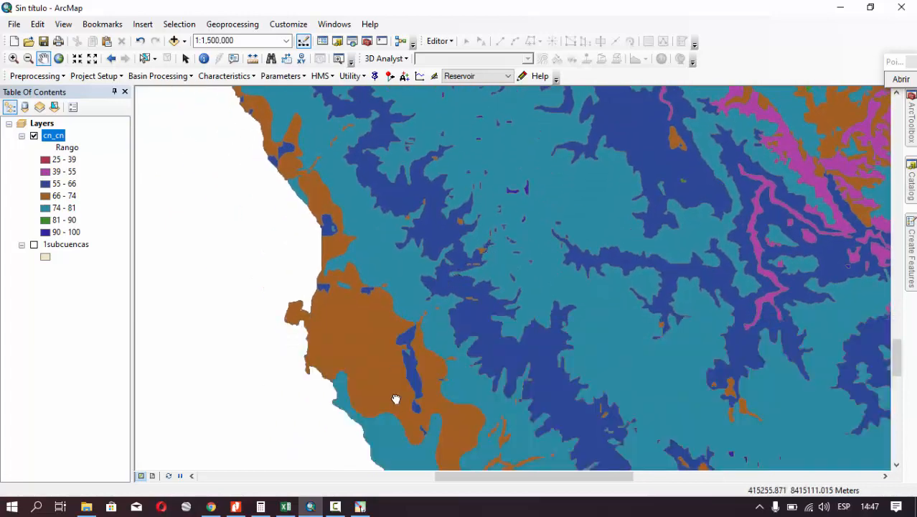
drag(355, 397, 409, 311)
drag(404, 297, 408, 336)
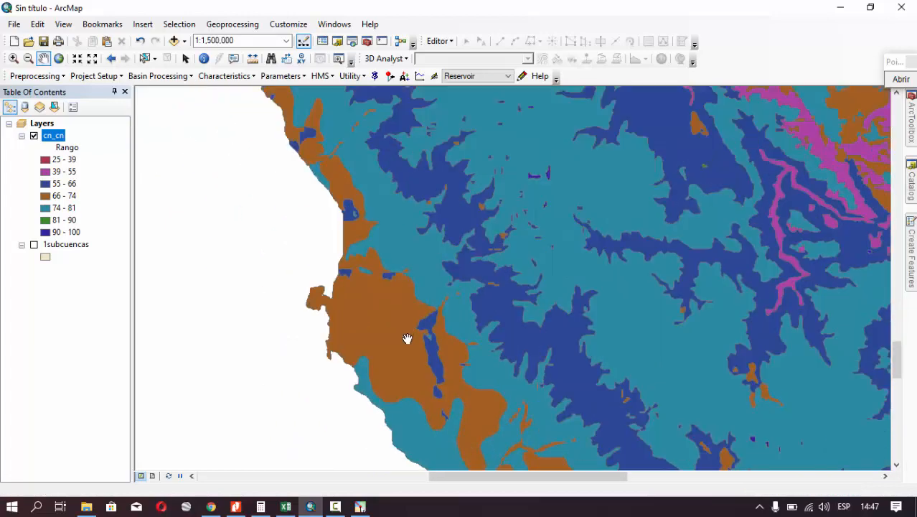
scroll(404, 343, down, 2)
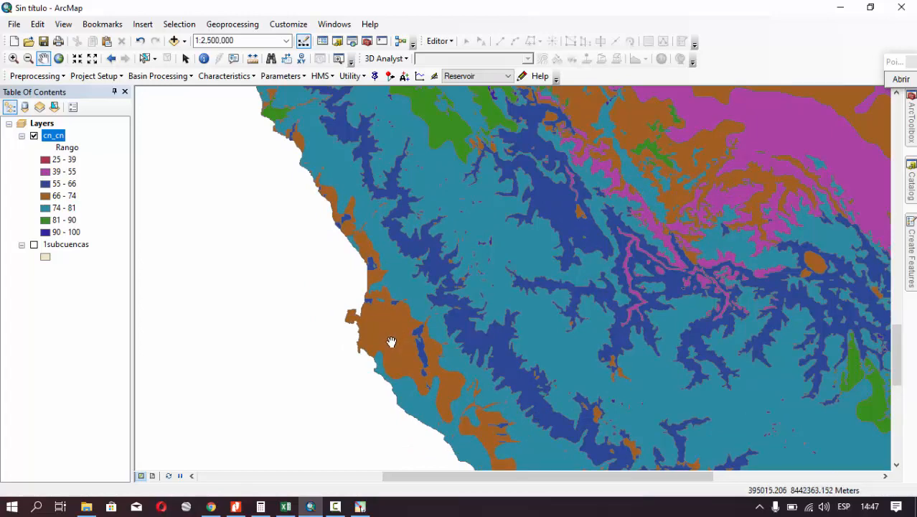
scroll(391, 348, down, 2)
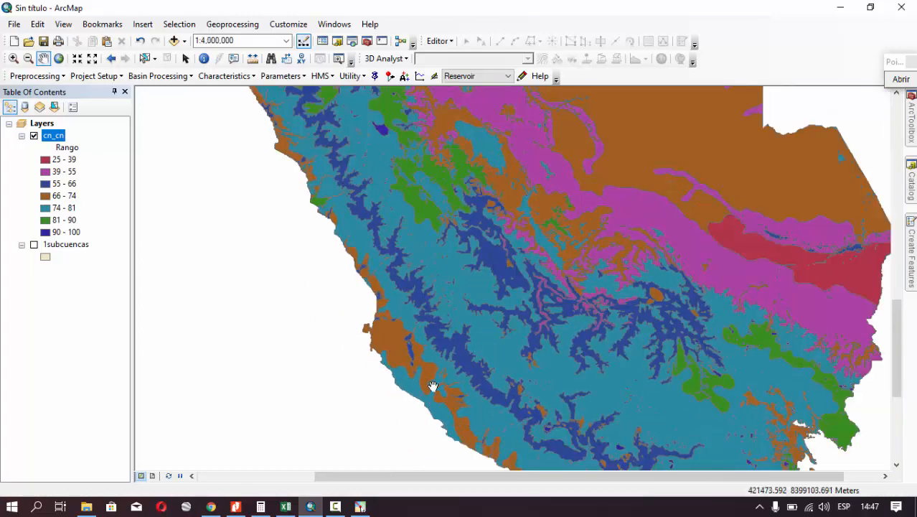
scroll(406, 380, down, 2)
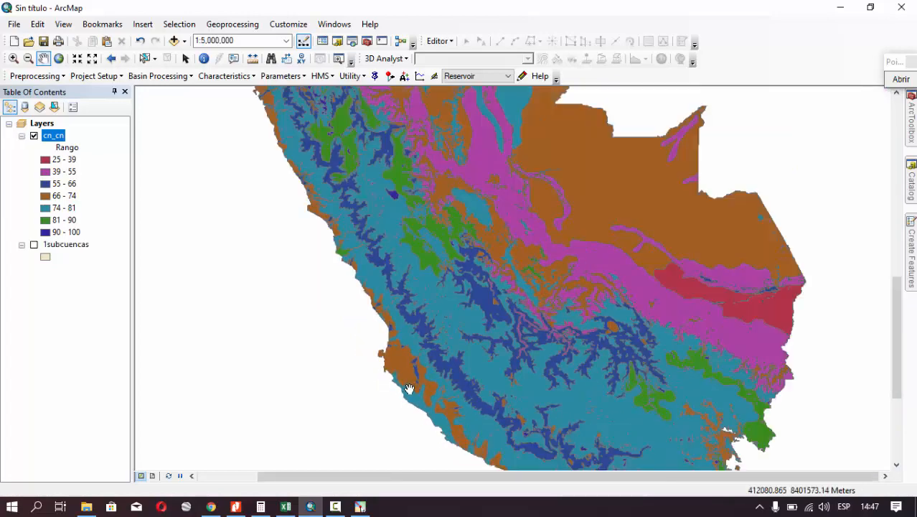
drag(408, 387, 417, 260)
scroll(412, 257, up, 3)
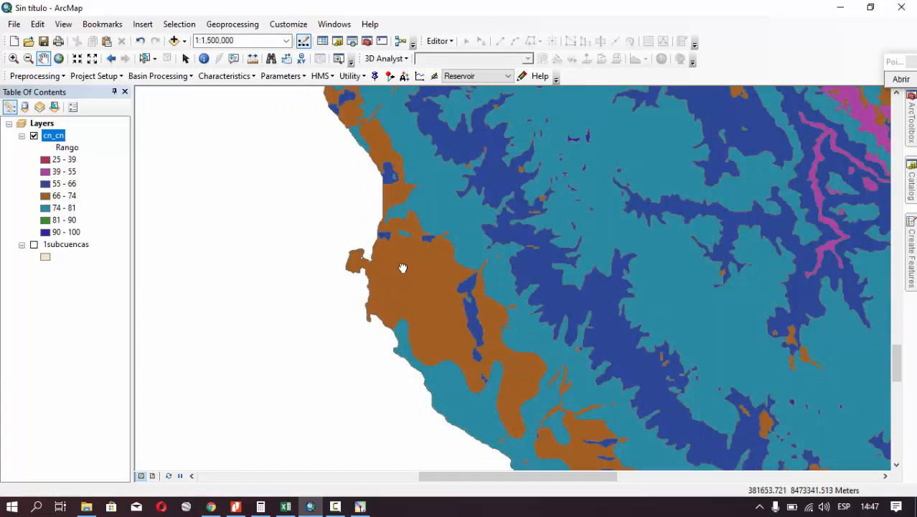
drag(405, 261, 408, 332)
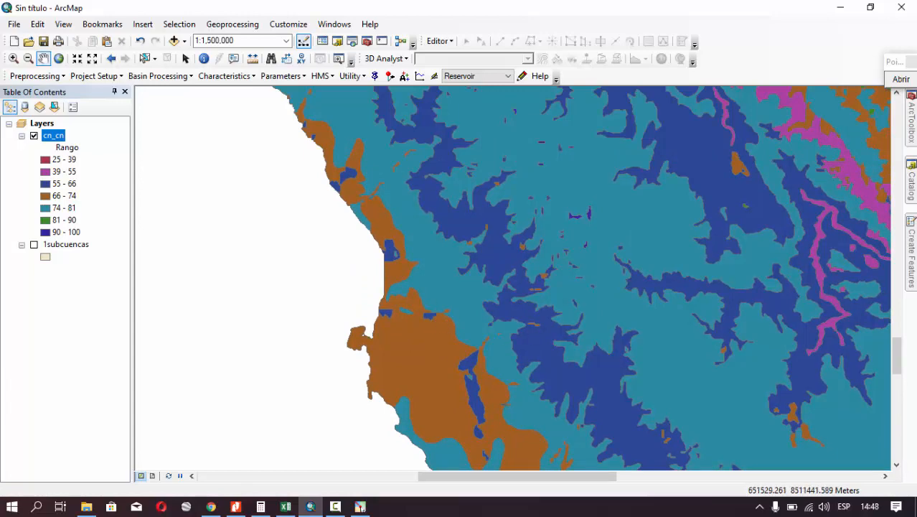
Outline sample zones within and across the curve number ranges near the coast with the blue annotation pen, and close the annotation tool
click(902, 79)
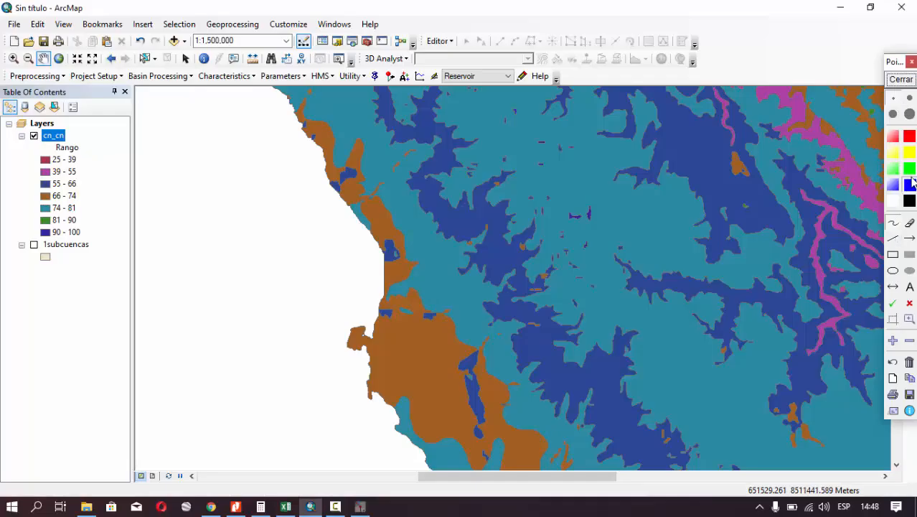
drag(404, 328, 380, 336)
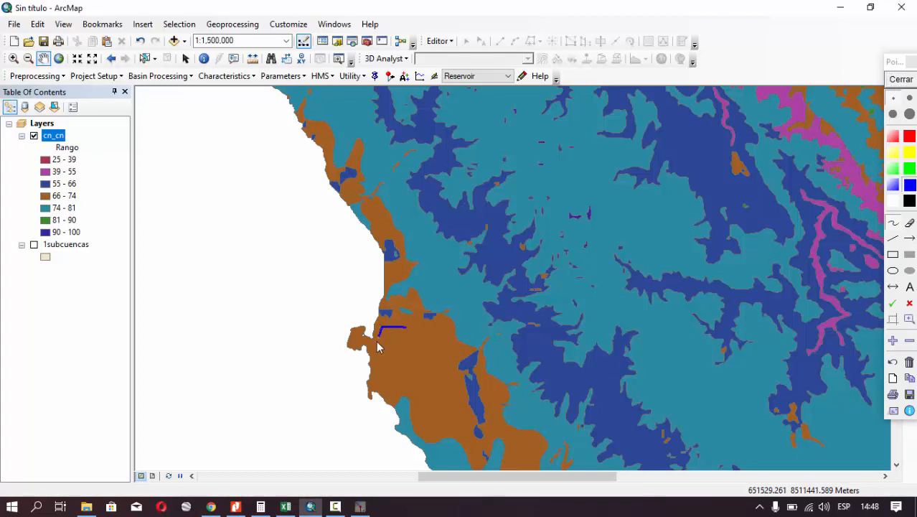
mouse_move(420, 368)
mouse_down()
mouse_move(403, 324)
mouse_move(395, 324)
mouse_up()
drag(407, 254, 418, 306)
drag(451, 343, 491, 310)
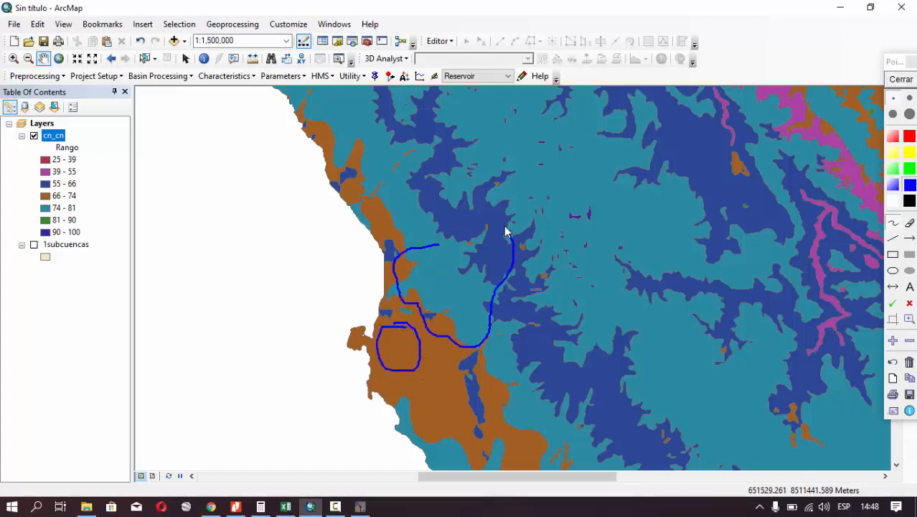
drag(506, 231, 446, 246)
mouse_move(482, 252)
mouse_down()
mouse_move(496, 280)
mouse_move(510, 269)
mouse_move(511, 239)
mouse_move(488, 223)
mouse_move(469, 245)
mouse_move(482, 262)
mouse_up()
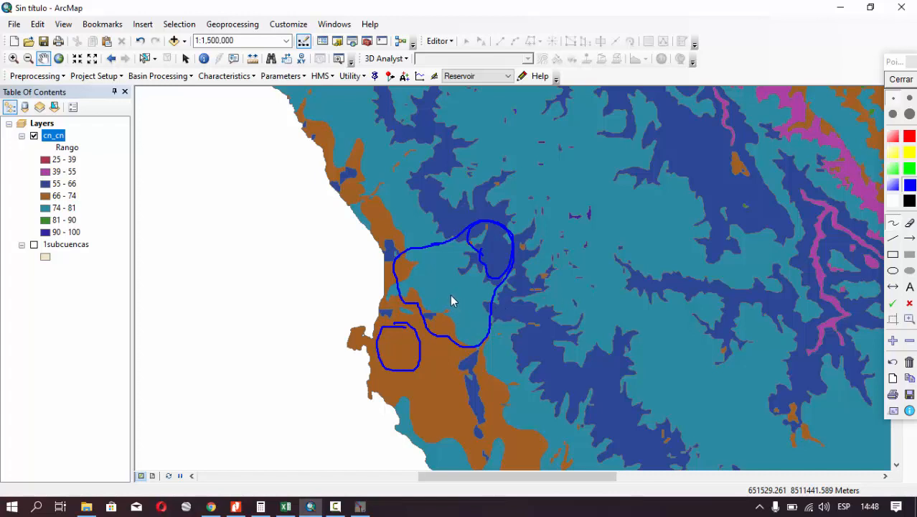
drag(437, 281, 434, 294)
click(900, 79)
Show the 1subcuencas layer, place it above cn_cn in the layer order, and bring the subbasins into close view
mouse_move(463, 241)
mouse_down()
mouse_move(442, 320)
mouse_move(295, 376)
mouse_up()
scroll(415, 317, up, 2)
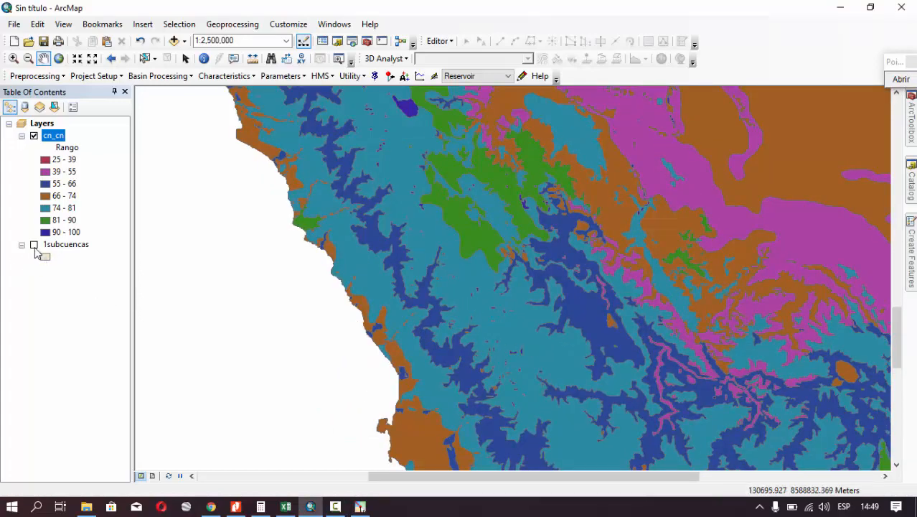
click(34, 246)
scroll(549, 311, down, 2)
scroll(549, 315, up, 2)
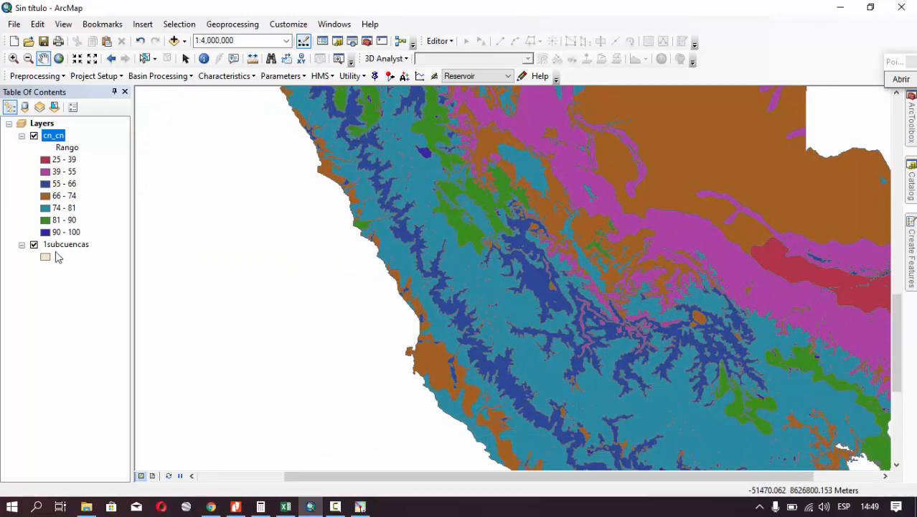
mouse_move(71, 244)
mouse_down()
mouse_move(63, 138)
mouse_move(40, 174)
mouse_move(73, 175)
mouse_move(65, 139)
mouse_up()
scroll(572, 322, down, 4)
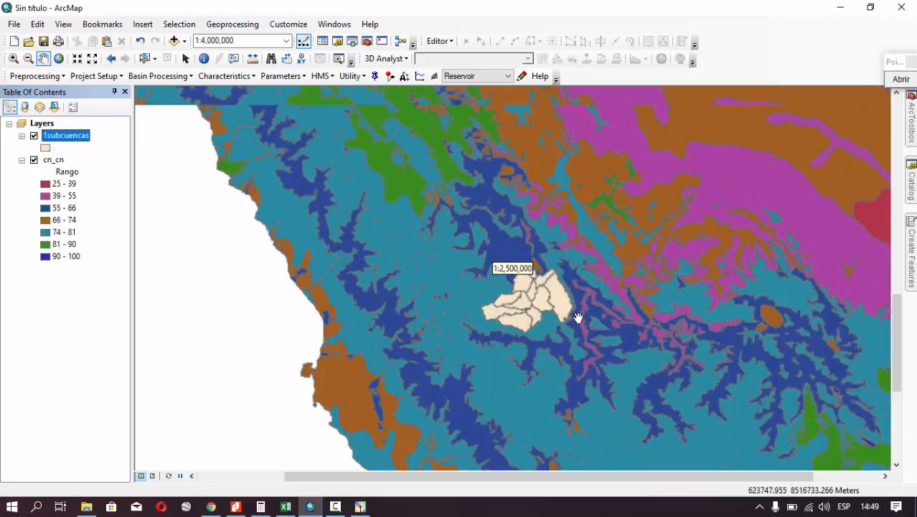
scroll(581, 410, down, 2)
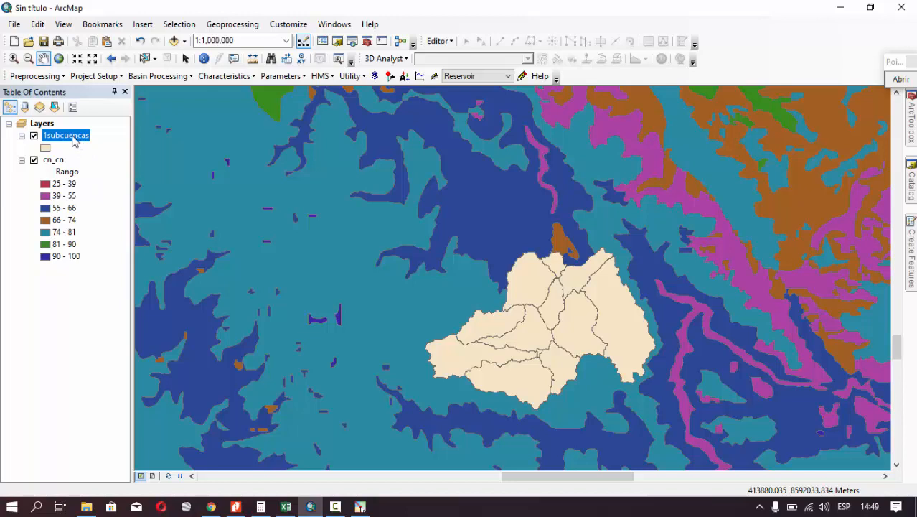
Remove the fill colour from the 1subcuencas polygons so the curve number ranges show through
click(44, 148)
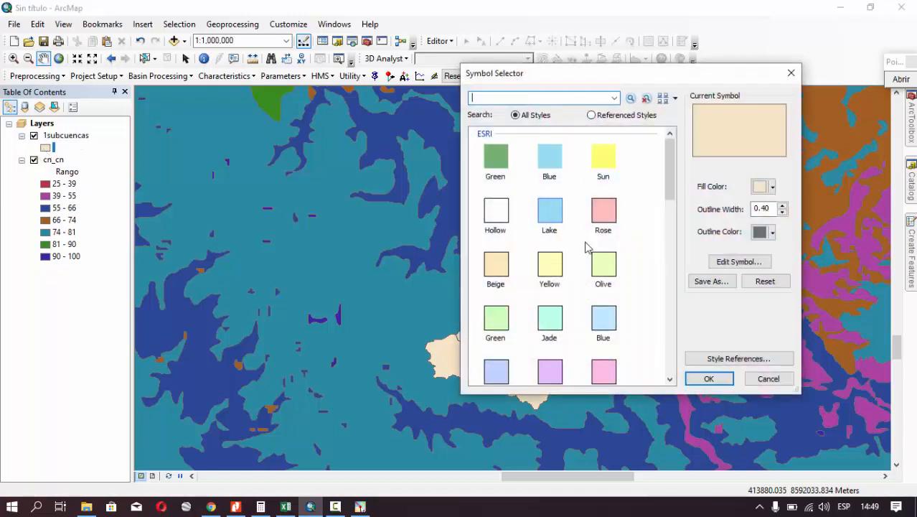
click(772, 187)
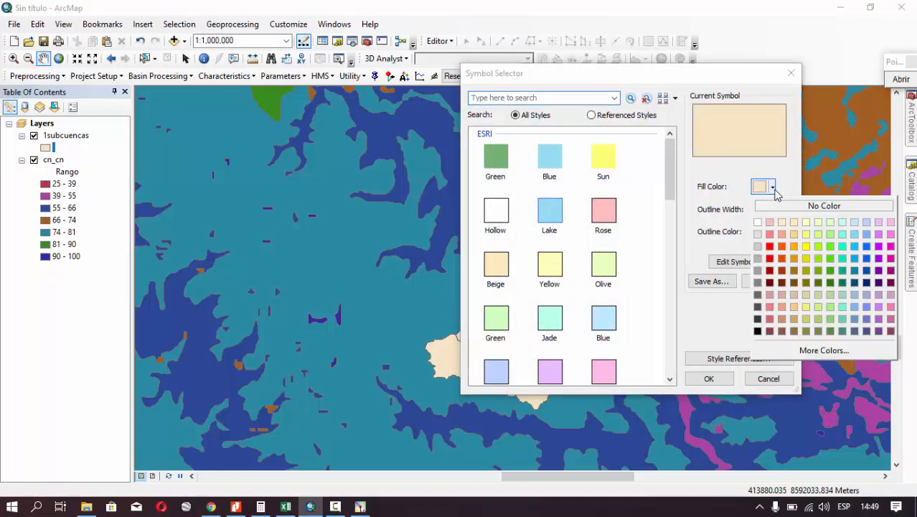
click(818, 207)
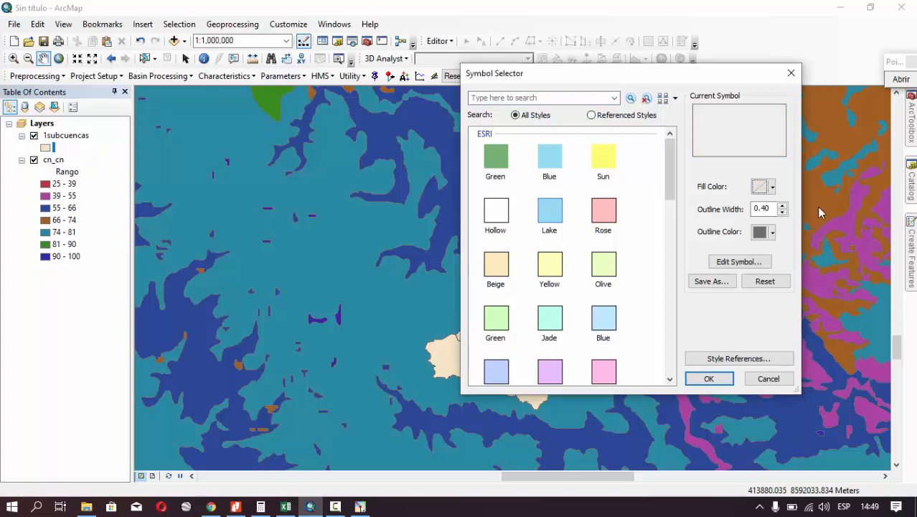
click(709, 379)
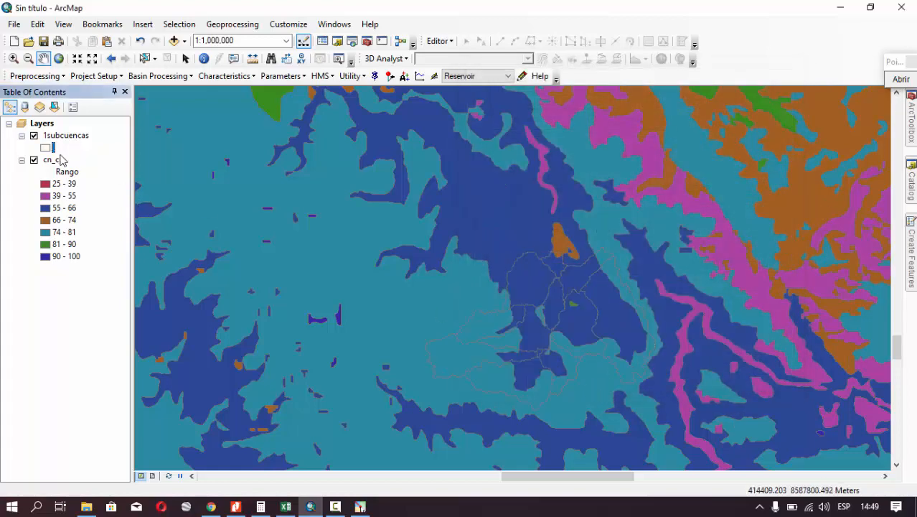
Give the 1subcuencas polygons a black outline with a width of 1.5
click(46, 148)
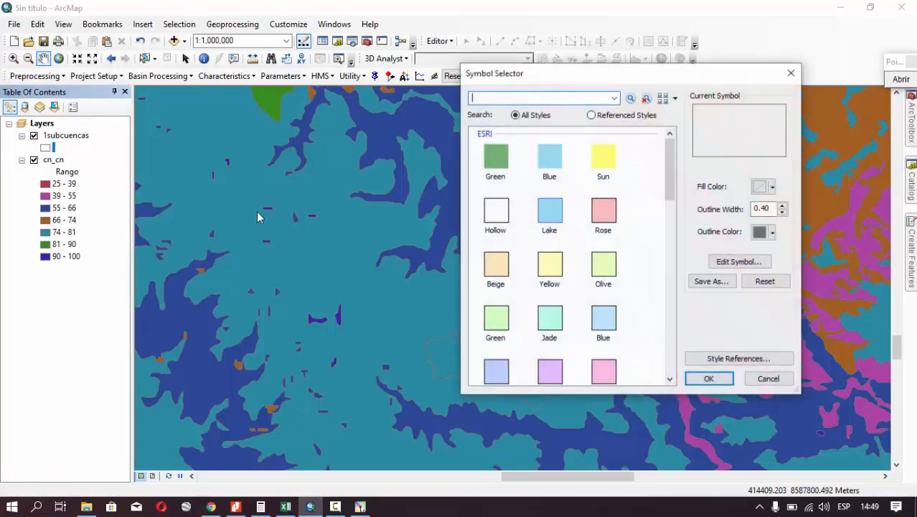
click(773, 232)
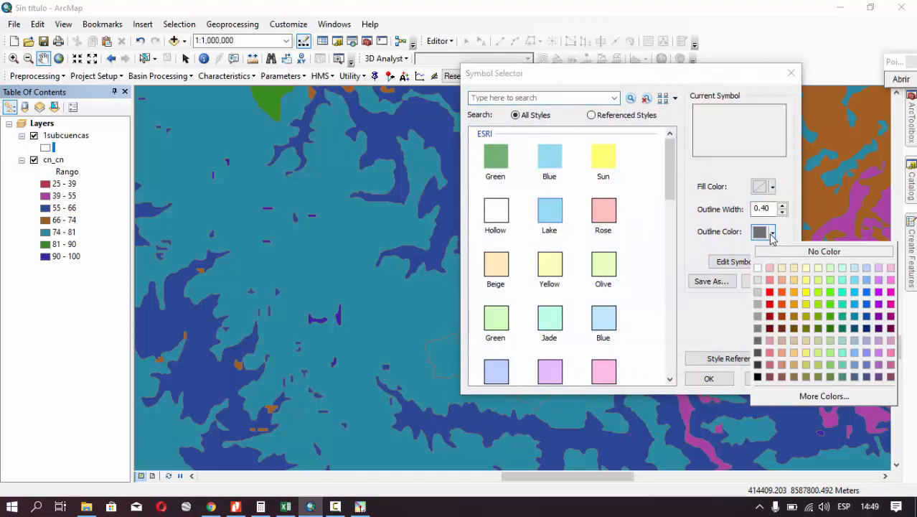
click(758, 377)
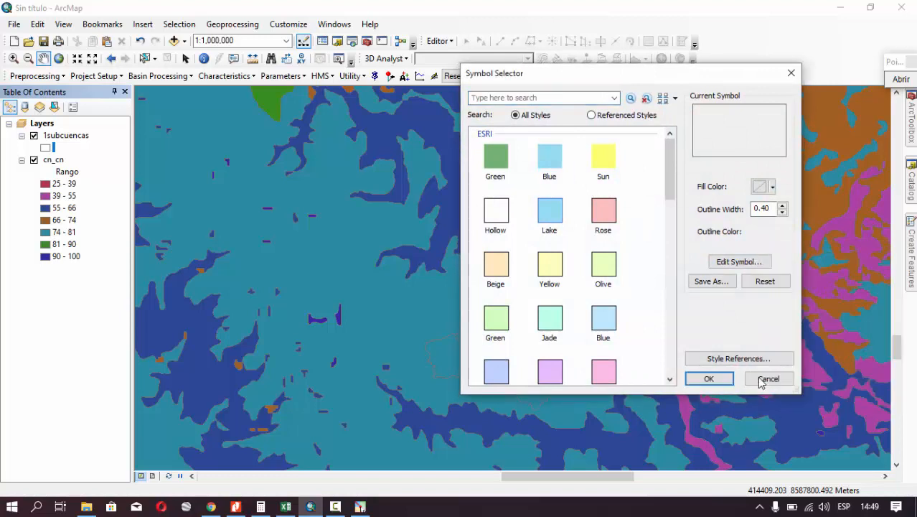
click(783, 206)
click(783, 206)
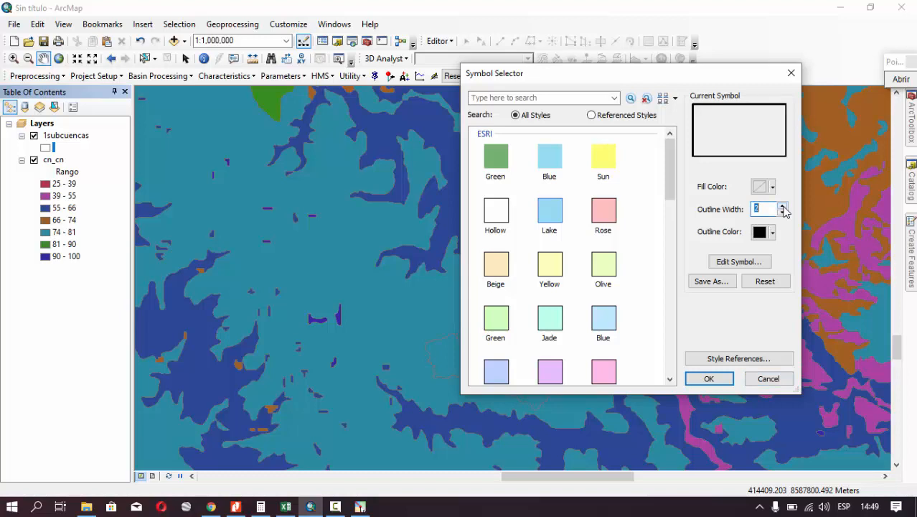
click(783, 213)
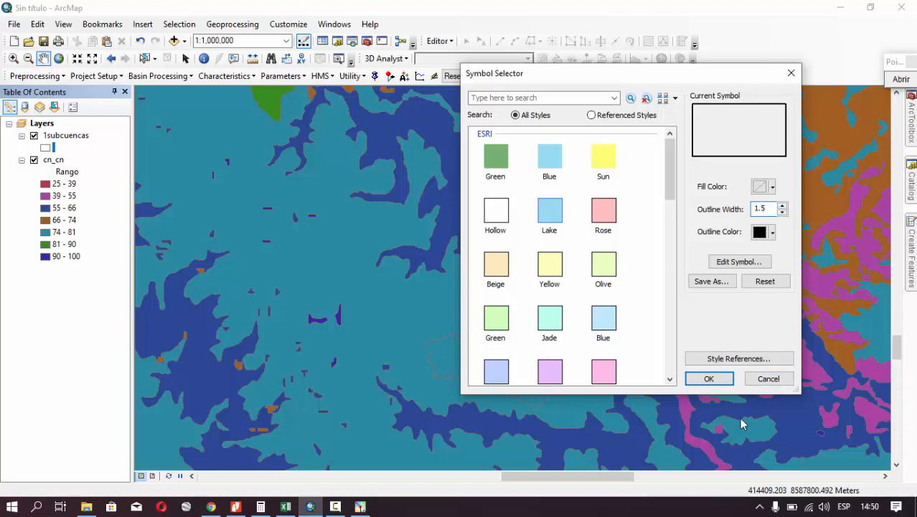
click(708, 379)
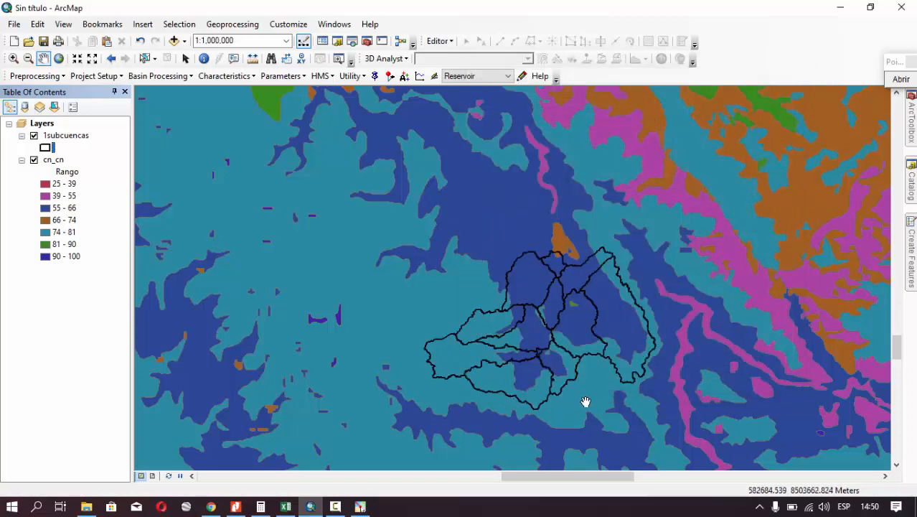
Hatch the 55 - 66 range area inside the large eastern subbasin with dark green annotation strokes
drag(586, 401, 514, 393)
scroll(514, 393, up, 2)
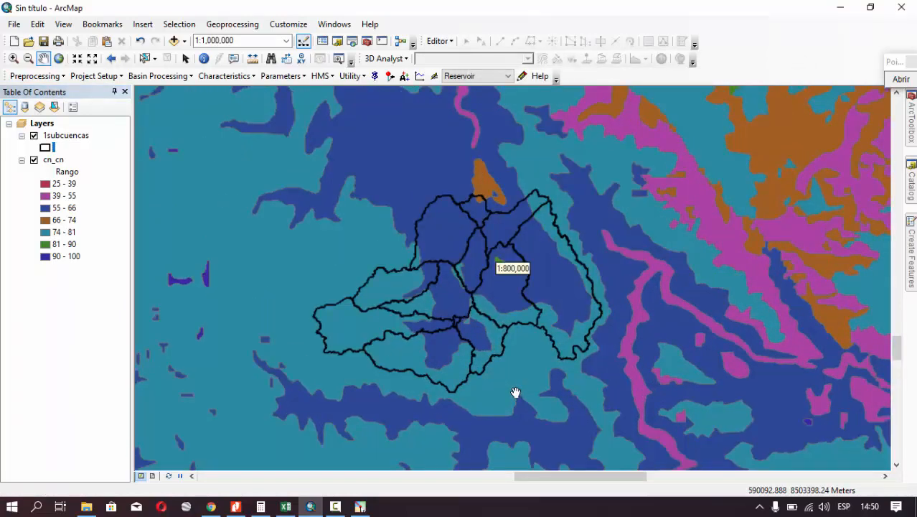
scroll(495, 391, up, 1)
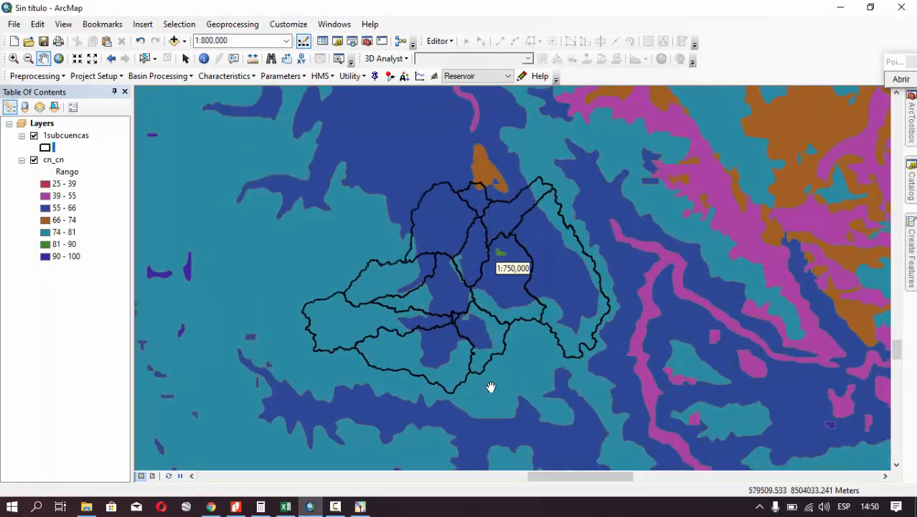
scroll(513, 379, up, 2)
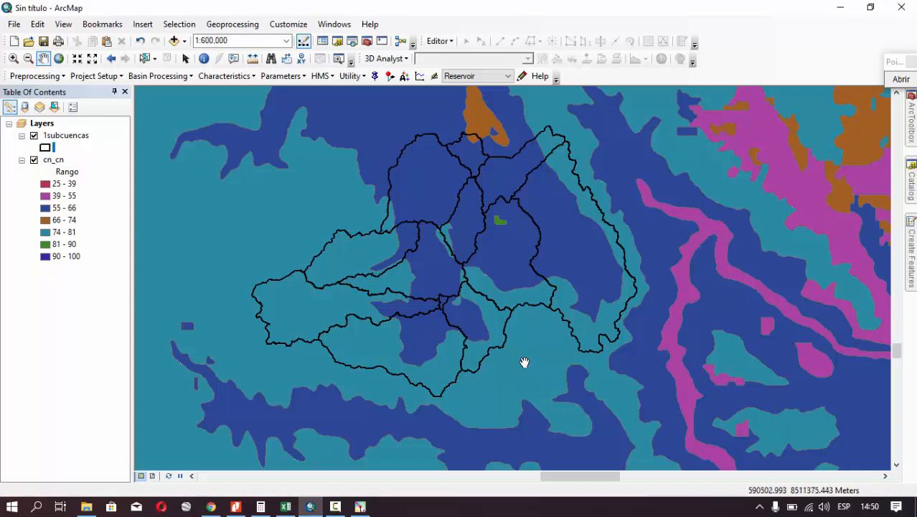
click(901, 79)
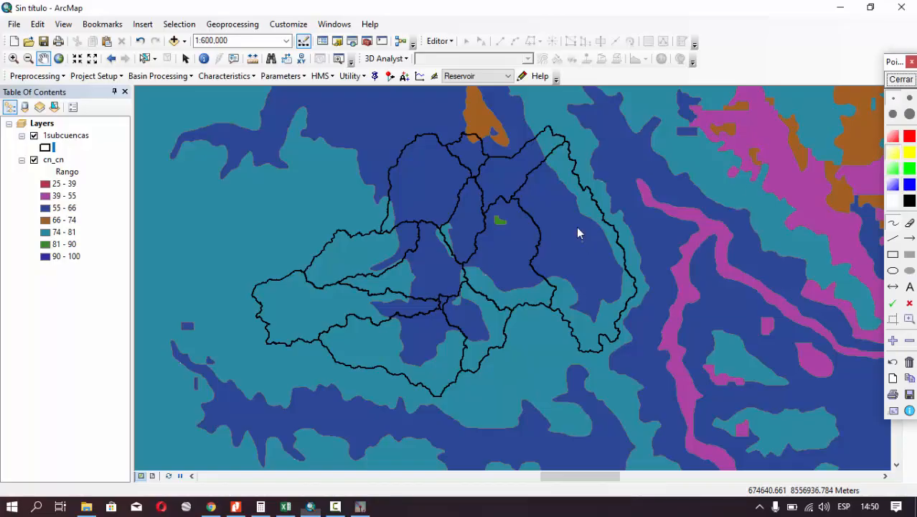
drag(574, 227, 554, 258)
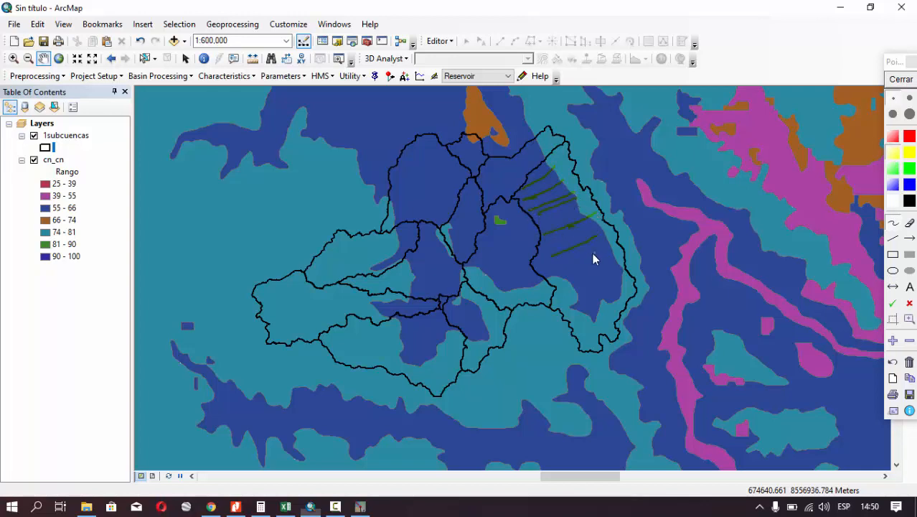
drag(611, 279, 570, 299)
Hatch the northwestern subbasin across its 74 - 81 and 55 - 66 ranges with the blue annotation pen
click(909, 200)
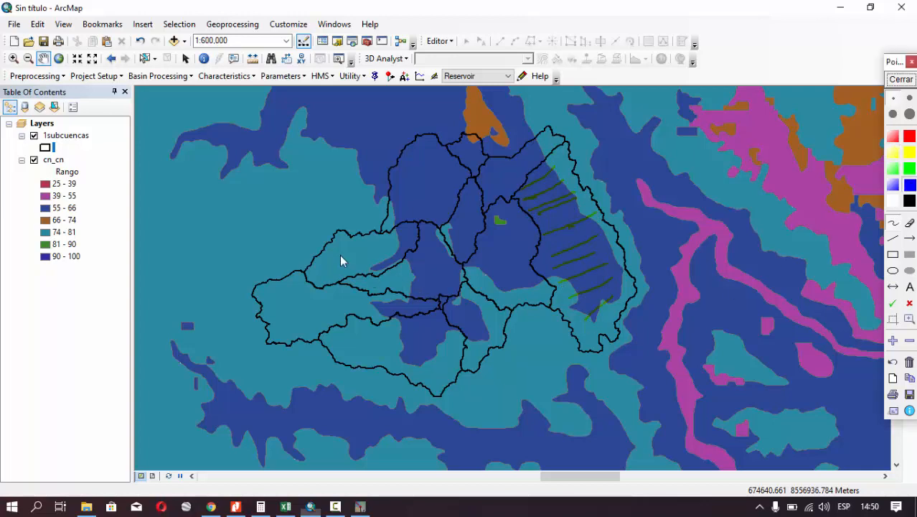
mouse_move(333, 250)
mouse_down()
mouse_move(338, 271)
mouse_move(379, 268)
mouse_up()
drag(405, 231, 410, 249)
Hatch the southwestern subbasin across both of its ranges with the bright green annotation pen, and close the annotation tool
click(909, 168)
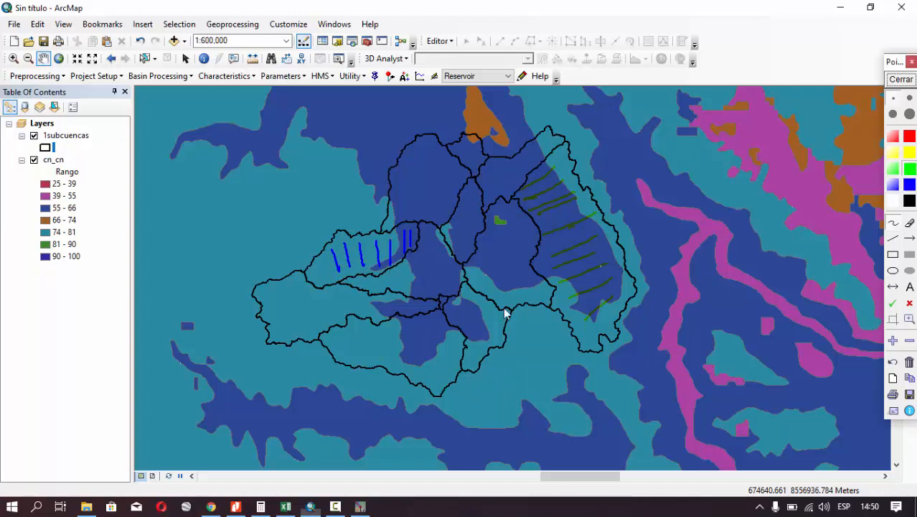
drag(343, 333, 343, 352)
mouse_move(372, 323)
mouse_down()
mouse_move(374, 365)
mouse_move(388, 374)
mouse_up()
mouse_move(407, 325)
mouse_down()
mouse_move(409, 374)
mouse_move(443, 378)
mouse_up()
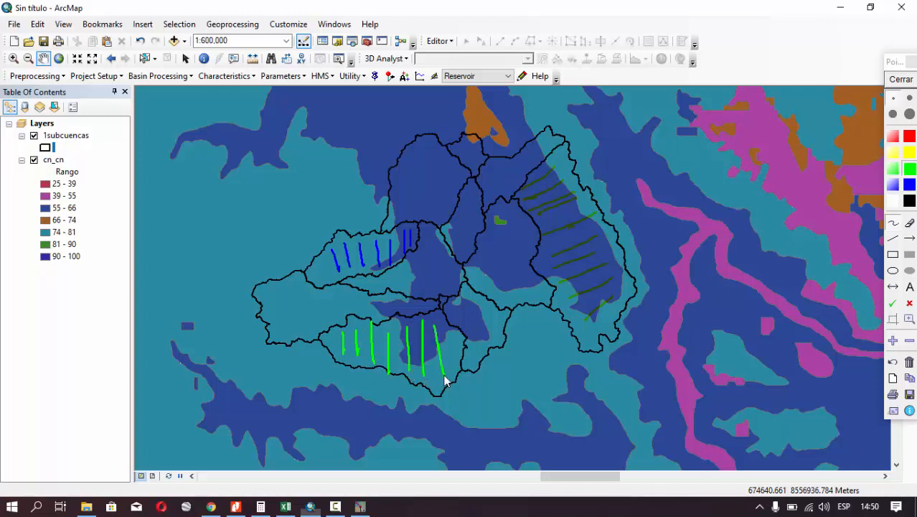
drag(447, 333, 455, 376)
click(901, 80)
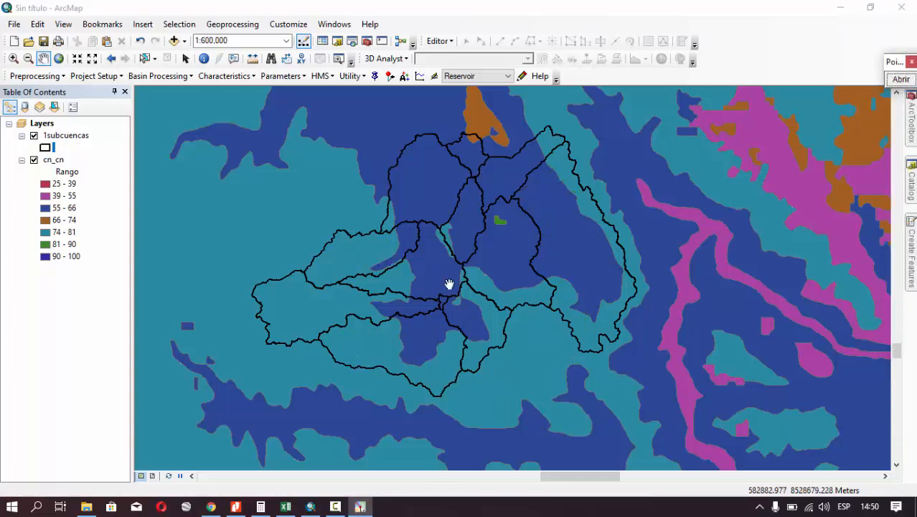
Choose OBJECTID as the label field in the 1subcuencas layer properties
click(49, 148)
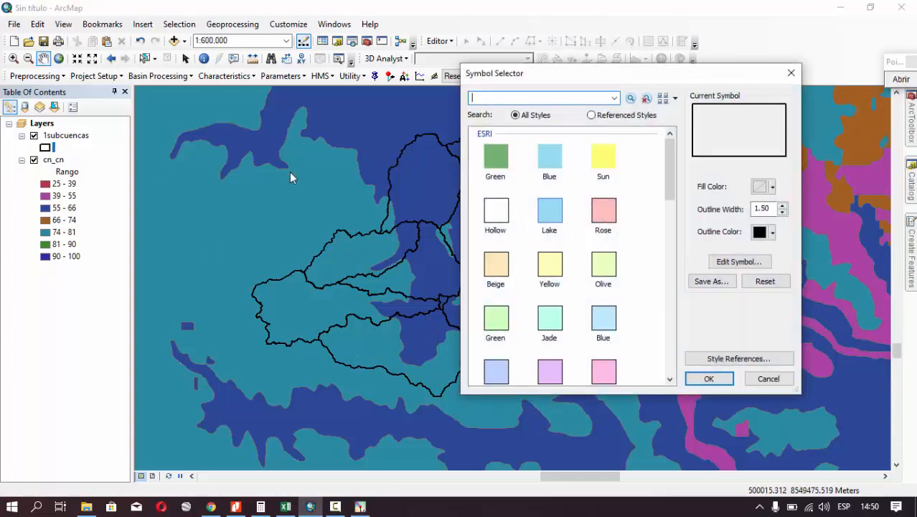
click(790, 74)
click(68, 136)
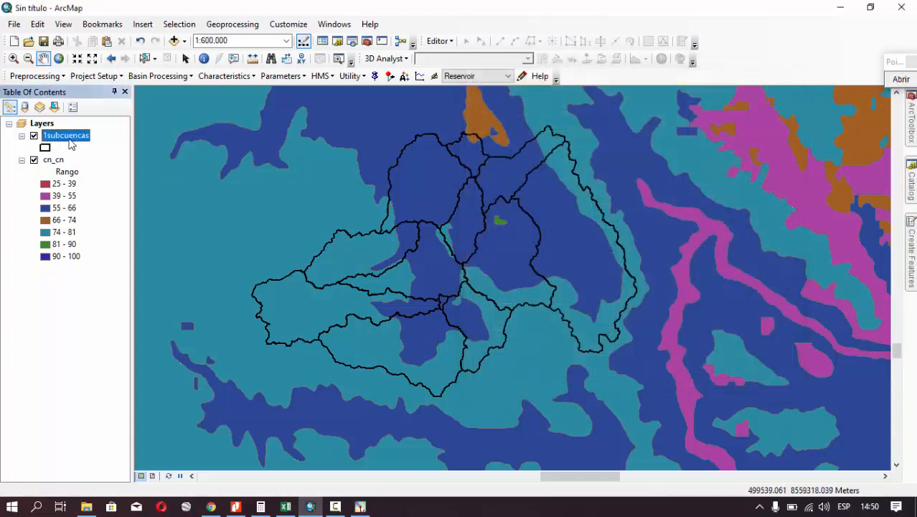
right_click(69, 143)
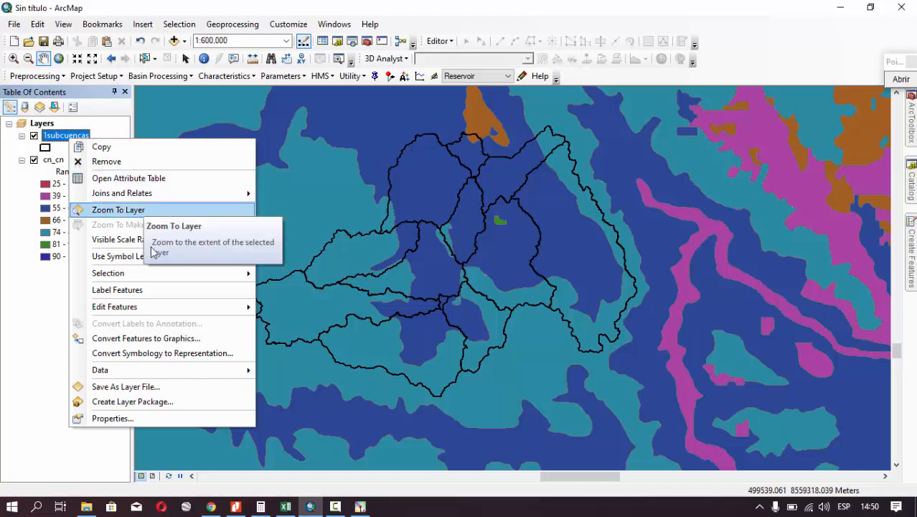
click(111, 418)
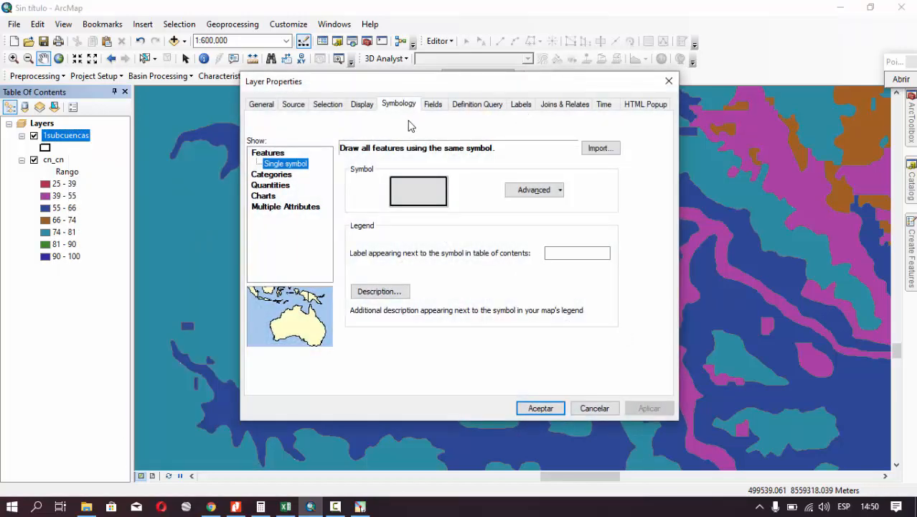
click(519, 107)
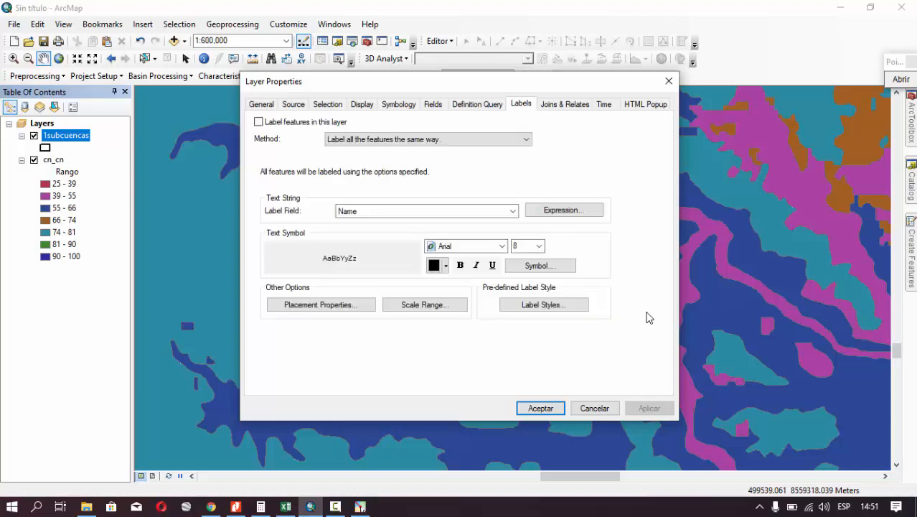
click(510, 210)
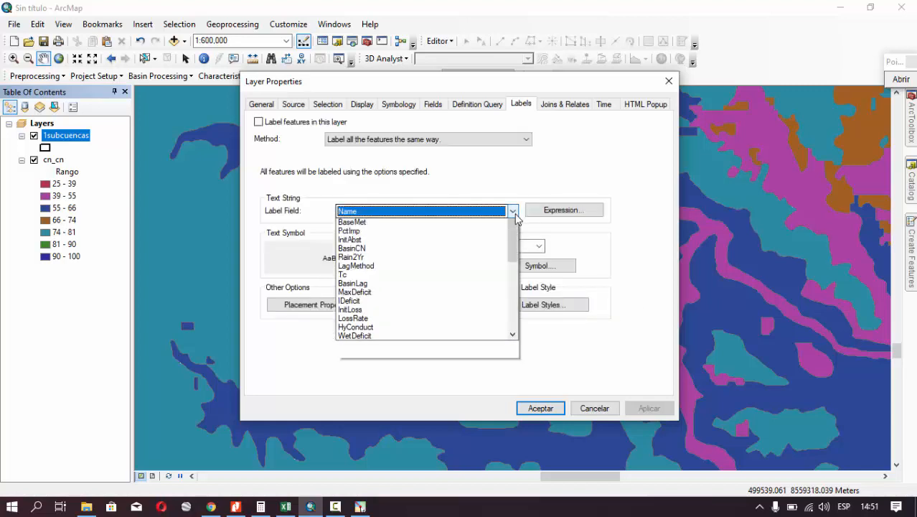
scroll(431, 280, up, 5)
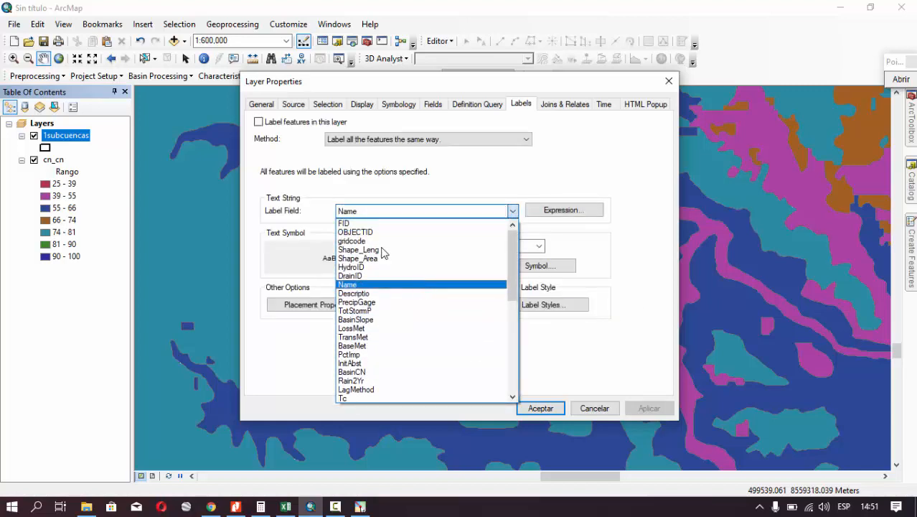
click(372, 238)
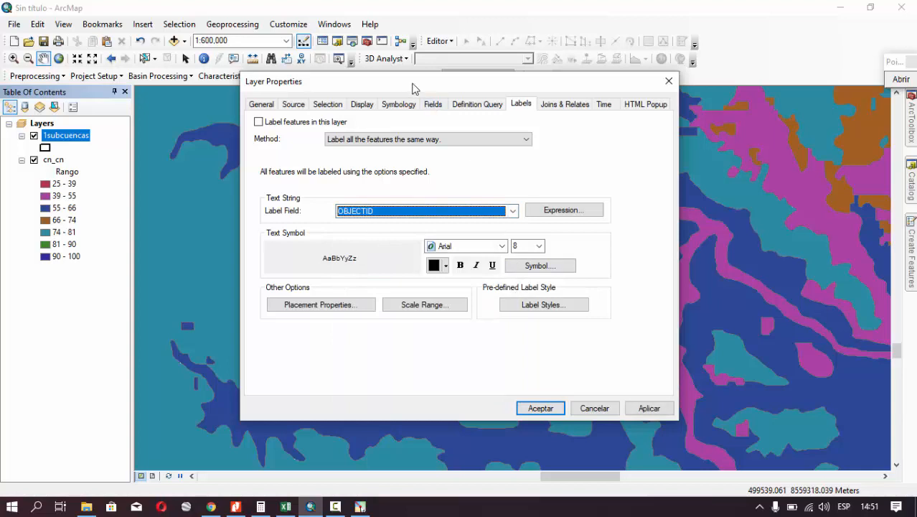
Turn on feature labels for 1subcuencas, apply the label settings, and reopen the layer's properties
drag(414, 83, 442, 80)
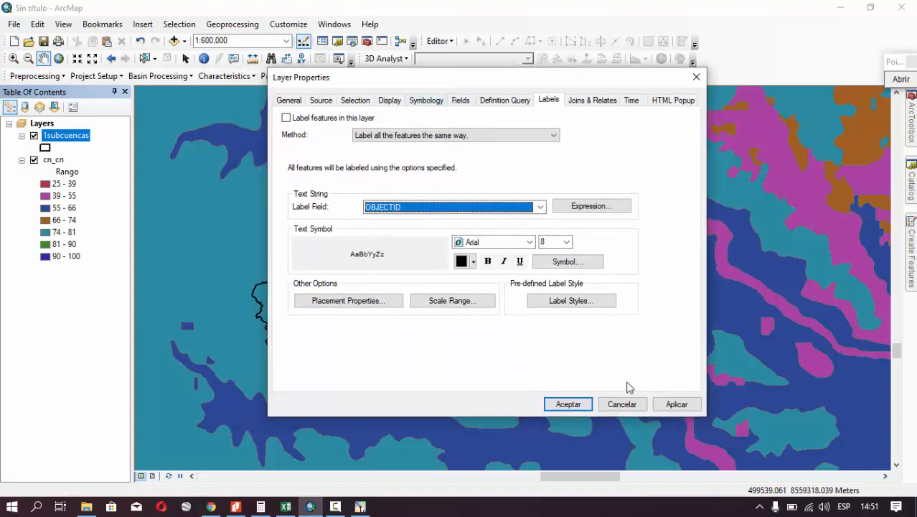
click(287, 119)
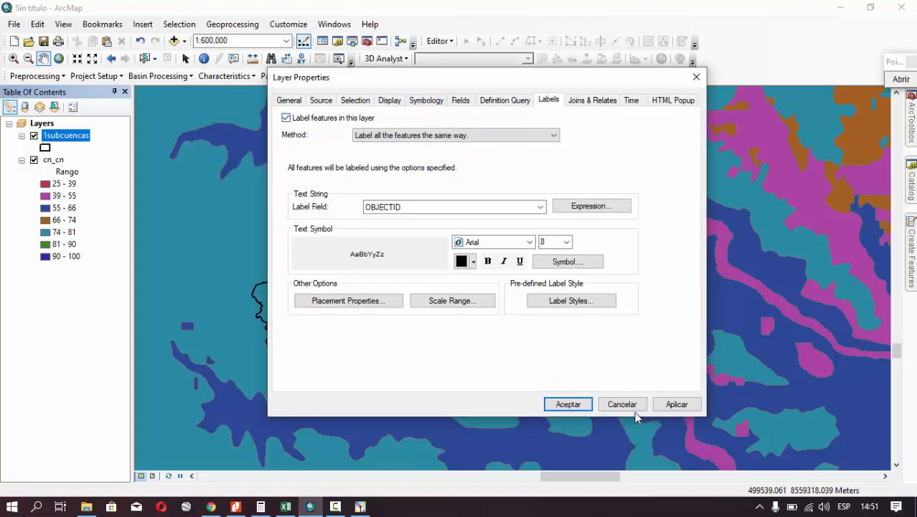
click(676, 404)
click(583, 405)
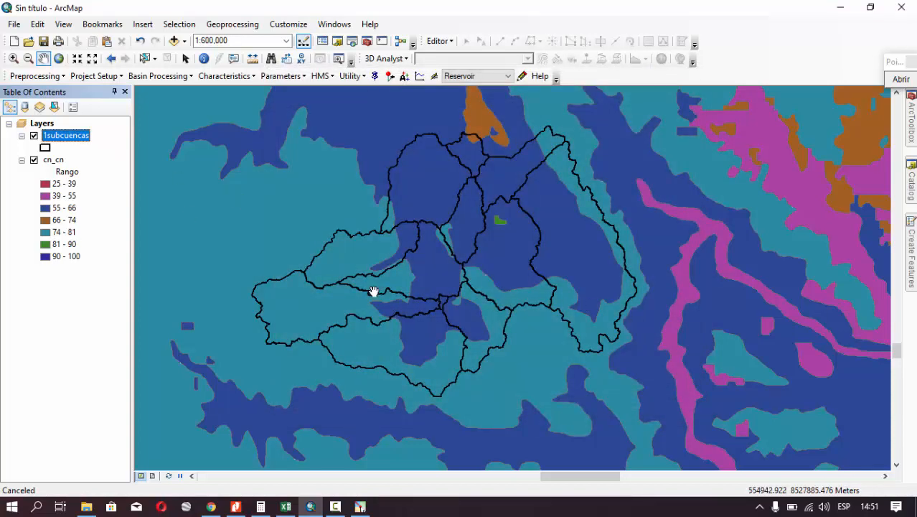
right_click(78, 139)
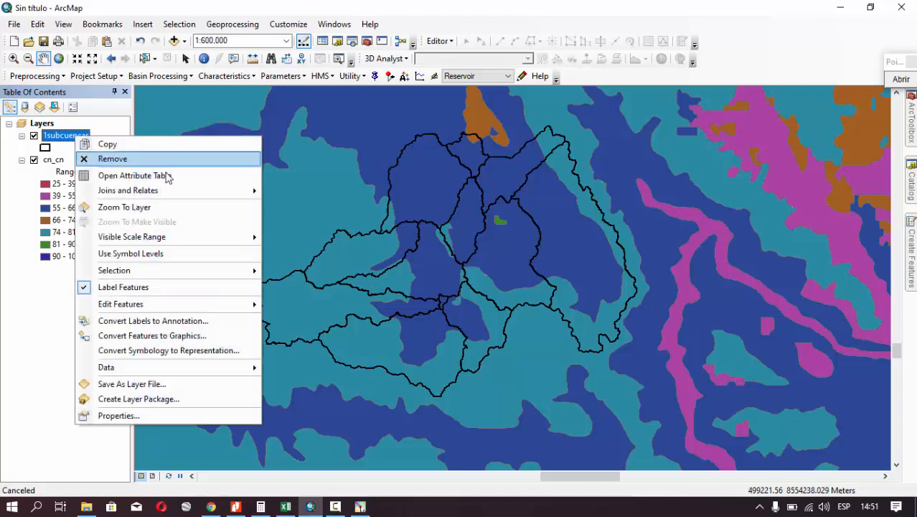
click(159, 415)
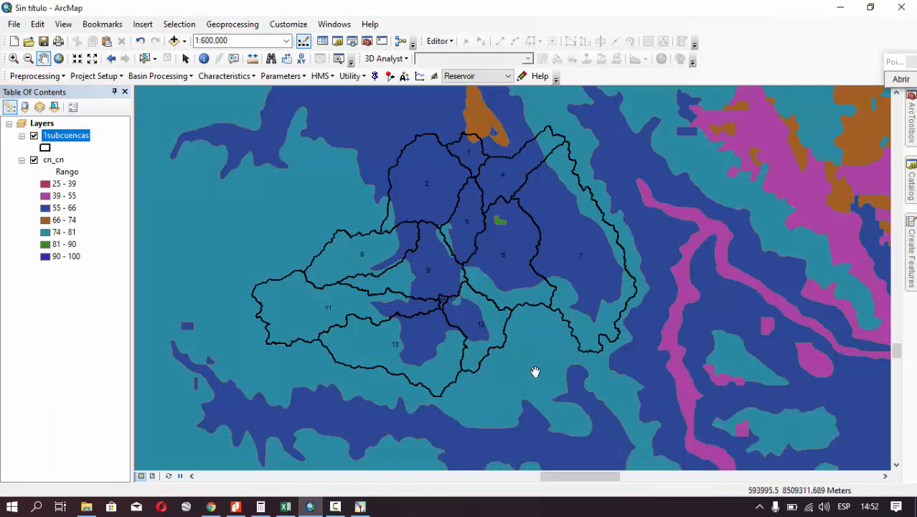
Examine which curve number ranges each labelled subbasin covers, from the northern subbasins to the southern ones
drag(534, 372, 538, 377)
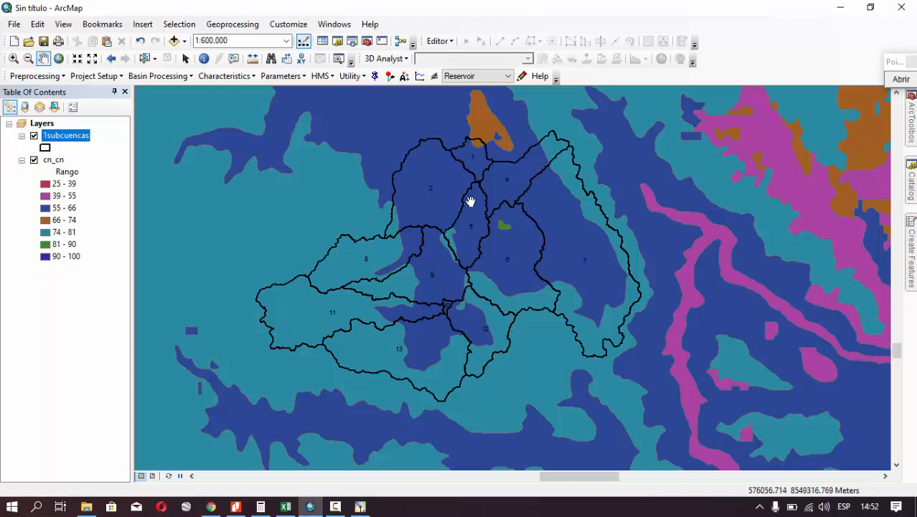
scroll(477, 194, down, 1)
scroll(477, 192, down, 2)
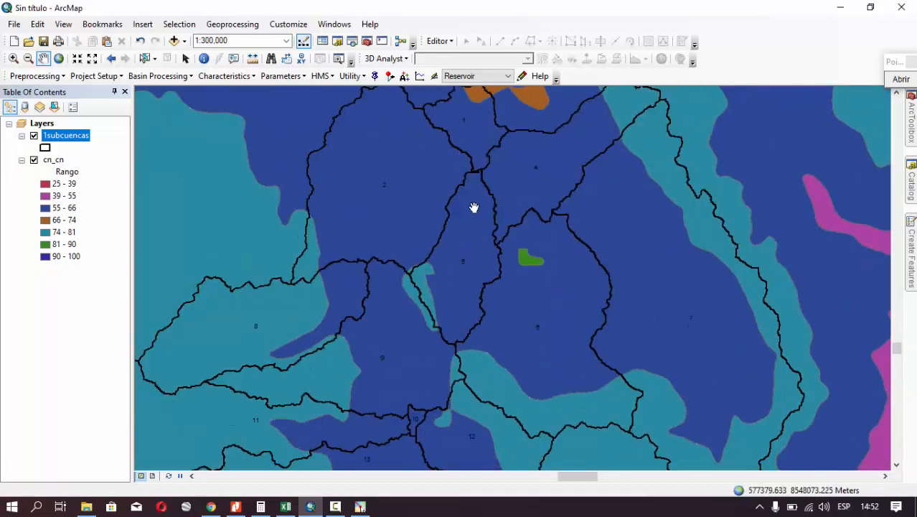
scroll(473, 180, down, 2)
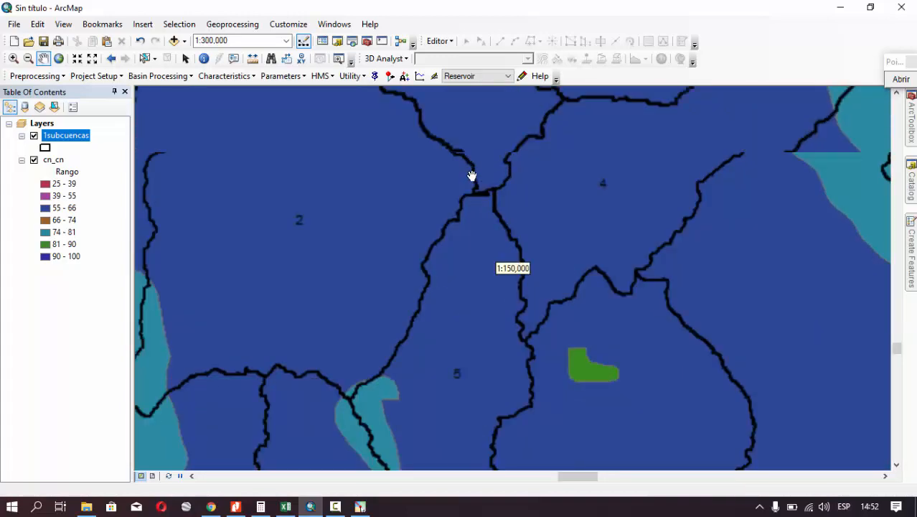
scroll(472, 177, up, 2)
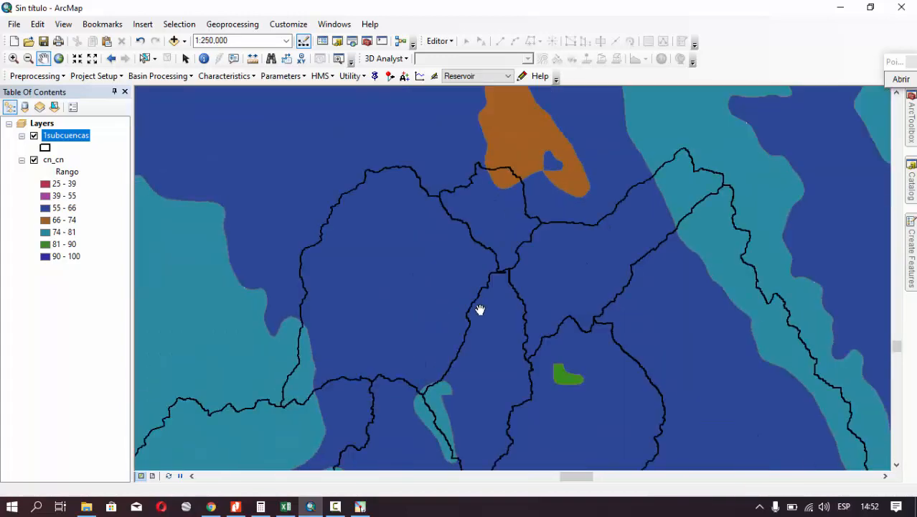
drag(483, 306, 484, 207)
scroll(485, 256, up, 2)
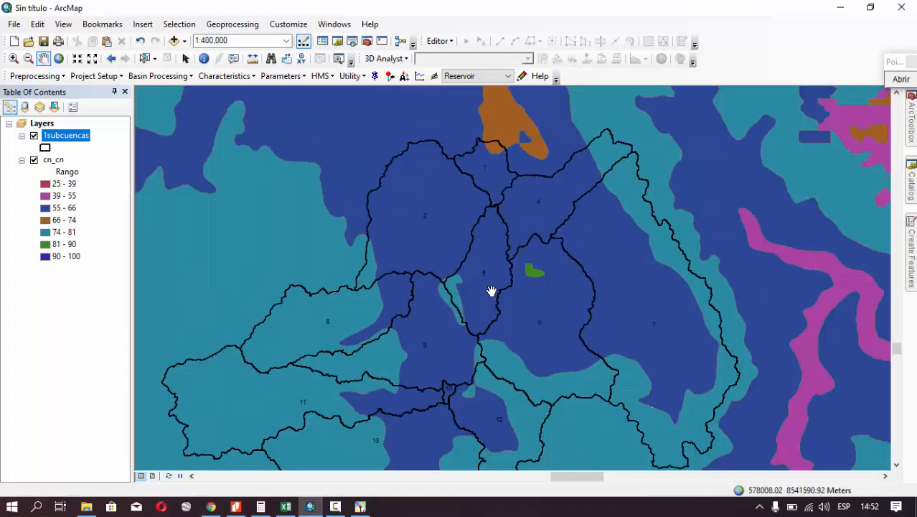
drag(491, 291, 471, 188)
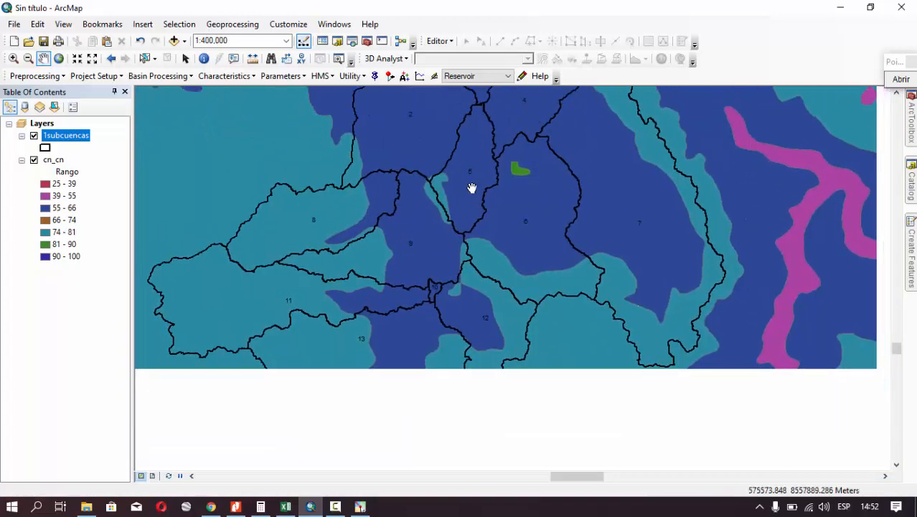
drag(517, 272, 526, 298)
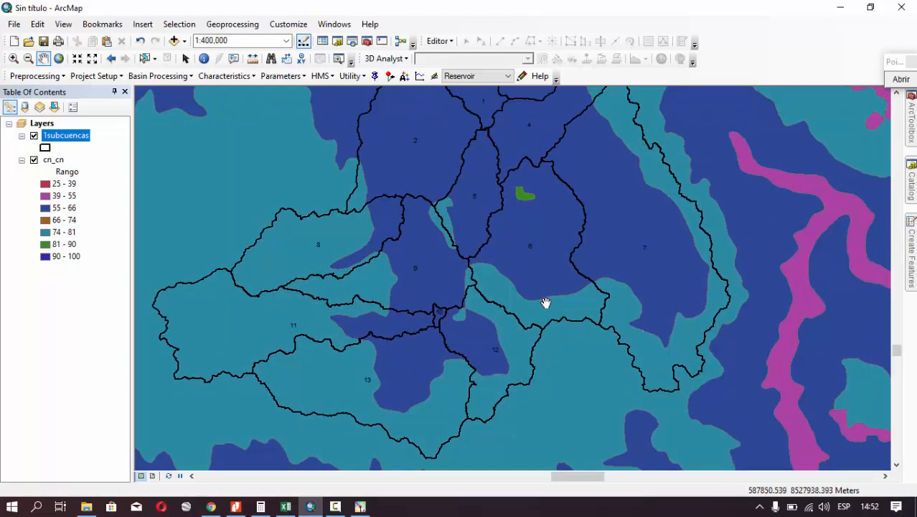
drag(533, 259, 544, 282)
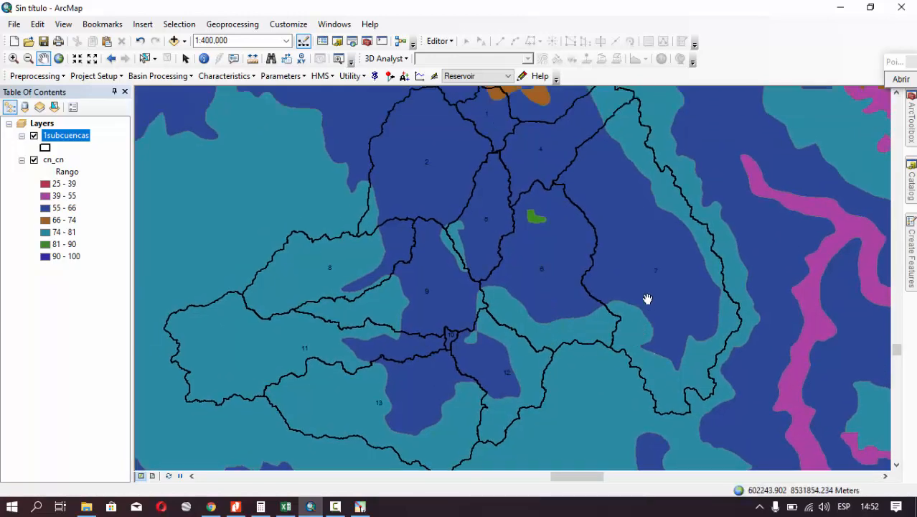
scroll(587, 348, up, 1)
scroll(587, 348, up, 1)
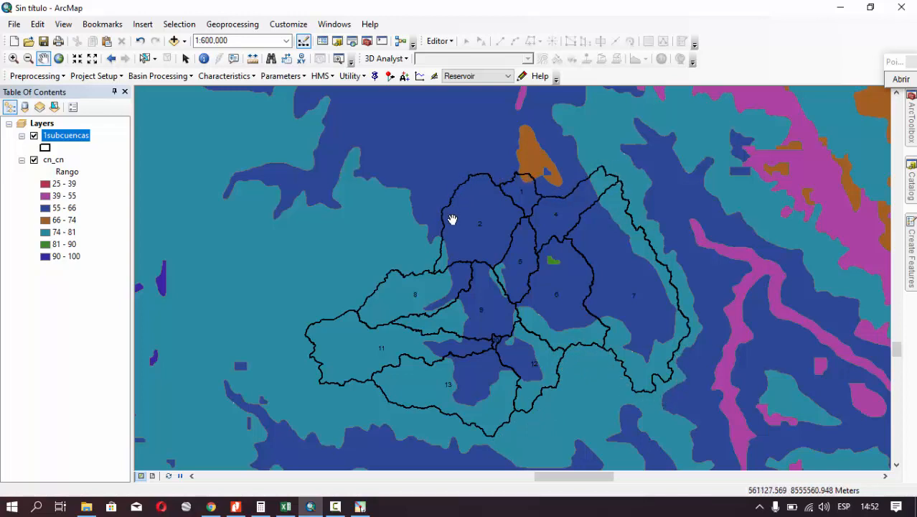
drag(594, 417, 573, 381)
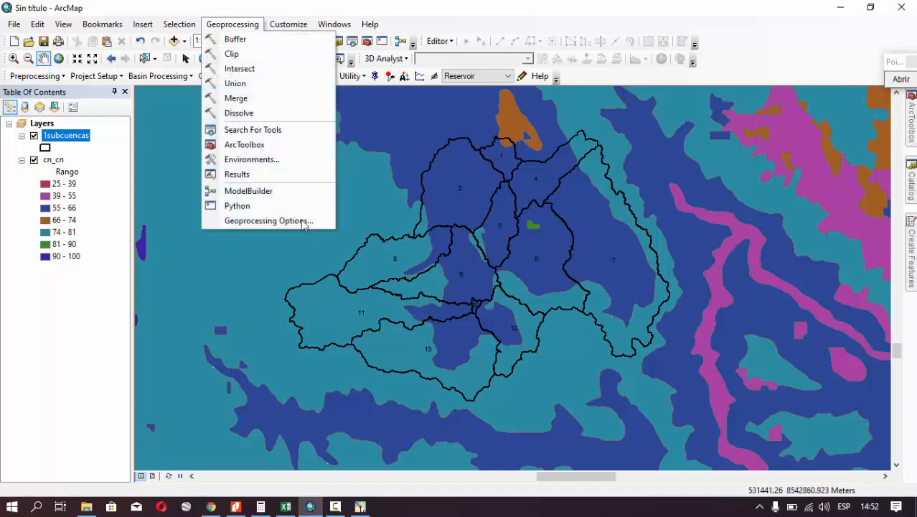
Start the Clip geoprocessing tool with cn_cn as the input features and 1subcuencas as the clip features
click(256, 56)
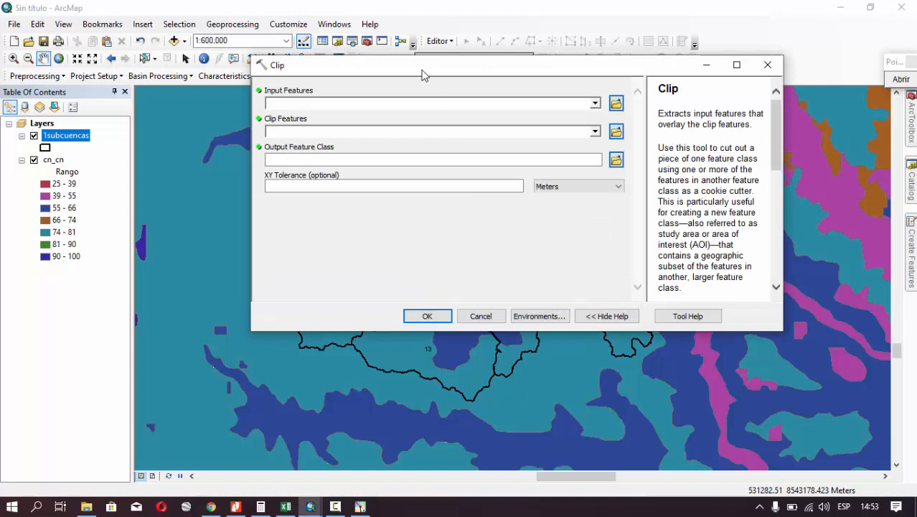
click(583, 112)
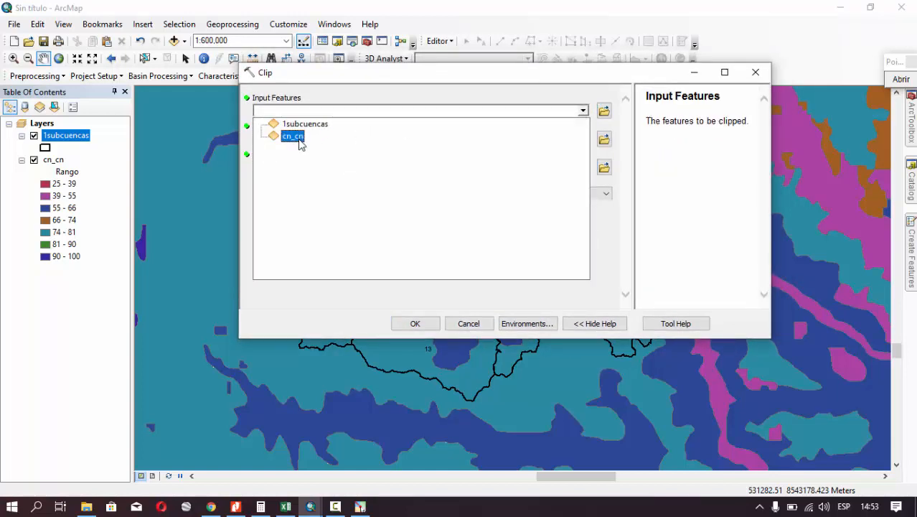
click(300, 141)
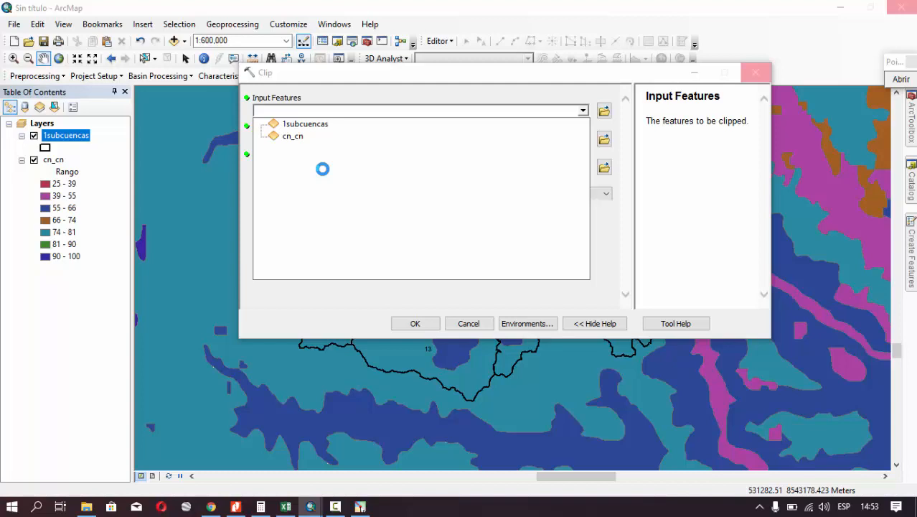
click(298, 140)
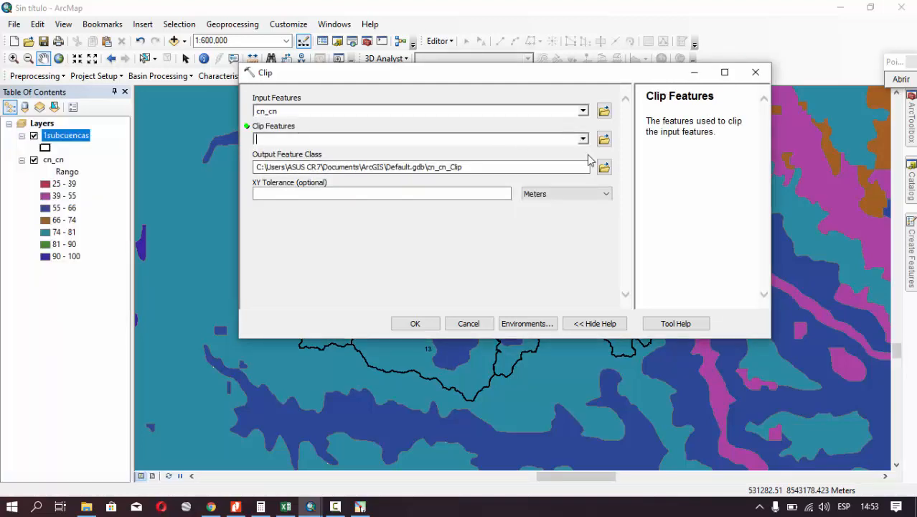
click(583, 139)
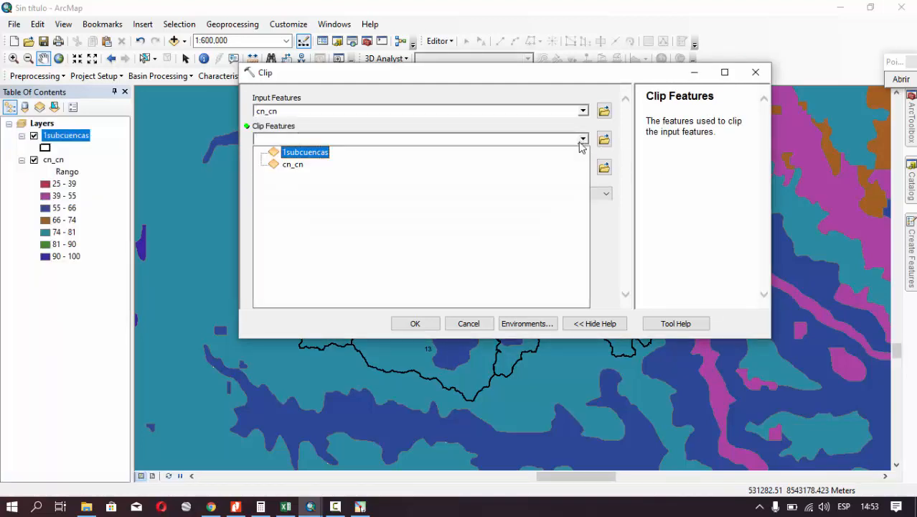
click(305, 150)
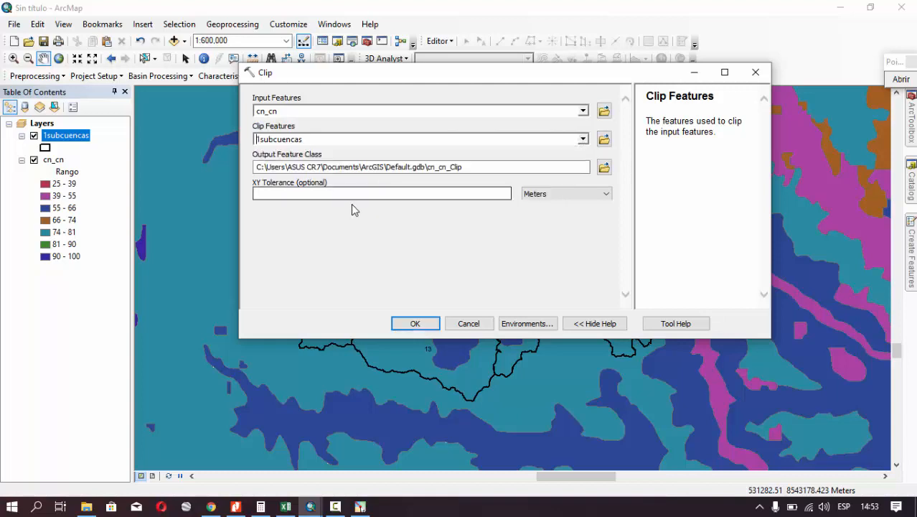
Set the clip output to cn_cn_Clip in the Curva Numero_Tutorial folder and run the clip
click(483, 167)
double_click(448, 167)
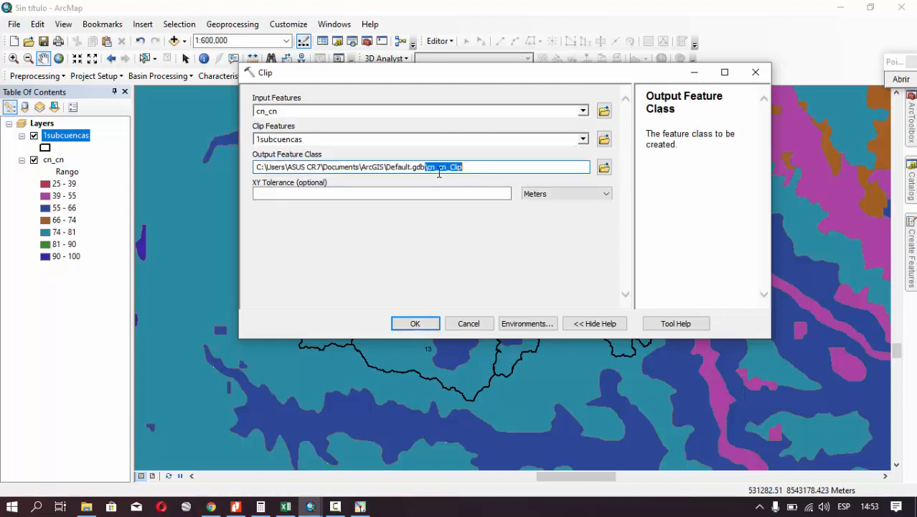
click(439, 170)
drag(458, 170, 431, 173)
click(604, 167)
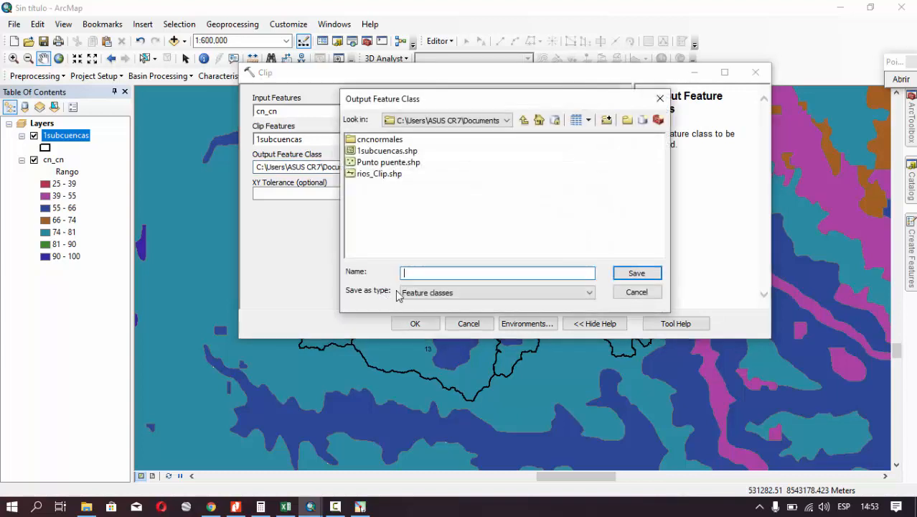
click(505, 120)
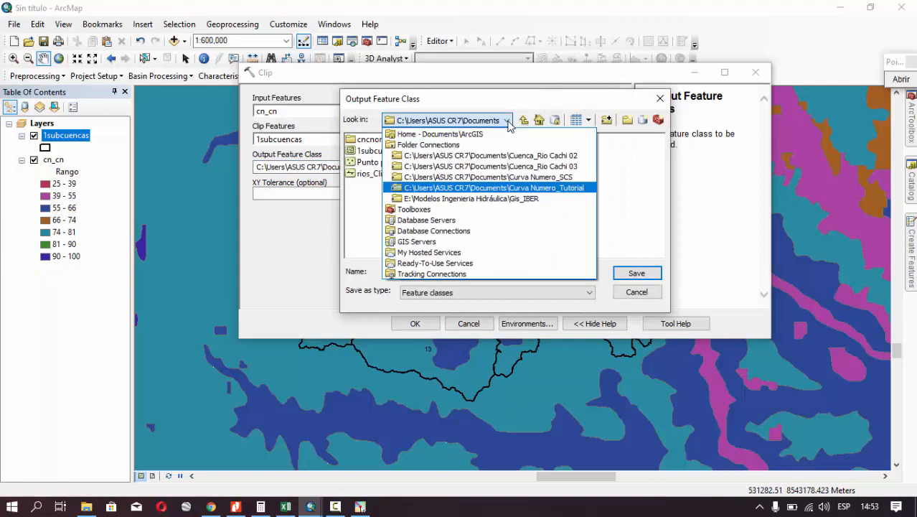
key(Escape)
click(438, 272)
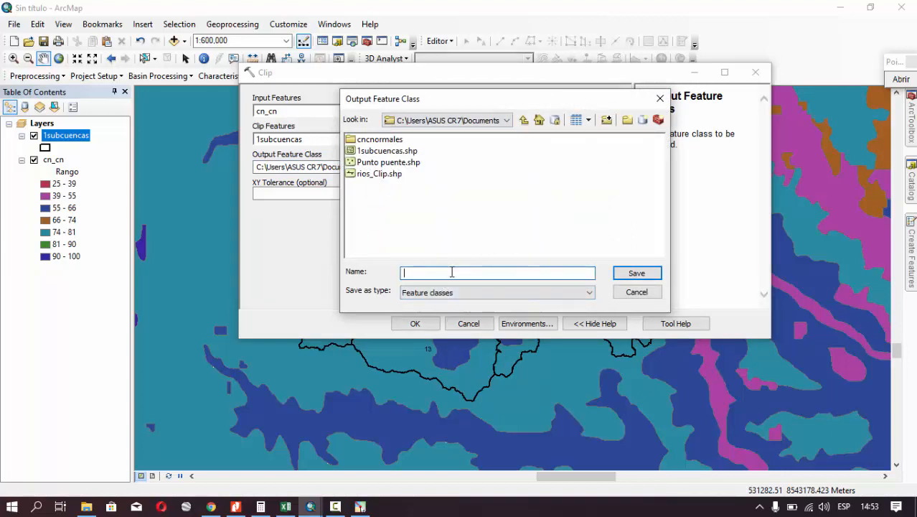
text(cn_cn_Clip)
click(637, 273)
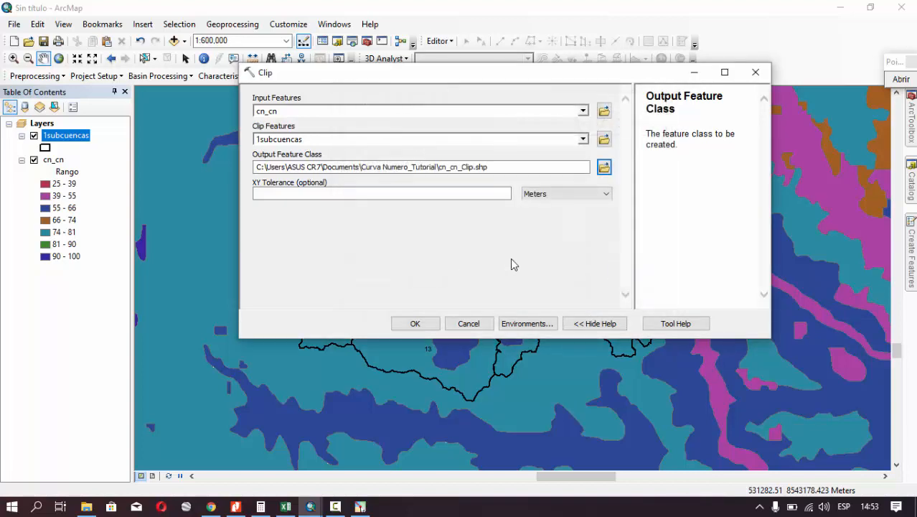
click(428, 325)
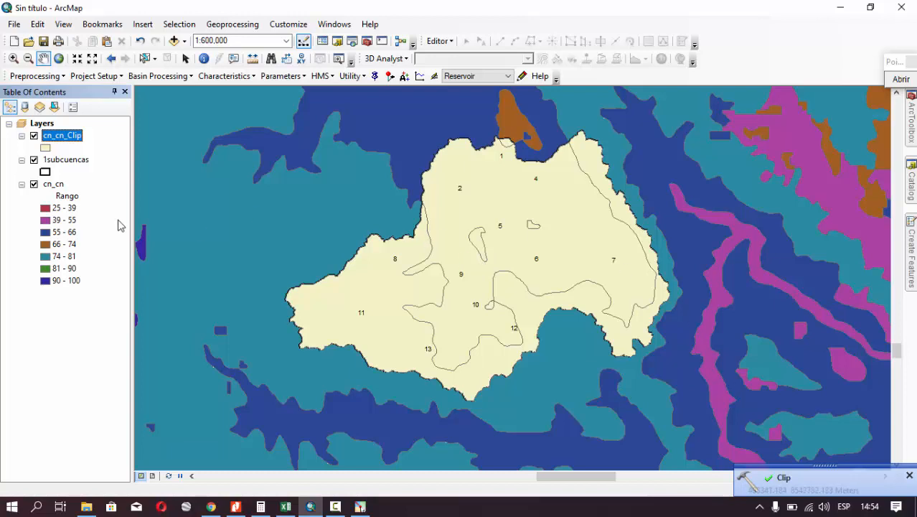
Hide the cn_cn layer and set cn_cn_Clip's symbology to unique values of the Rango field
click(33, 184)
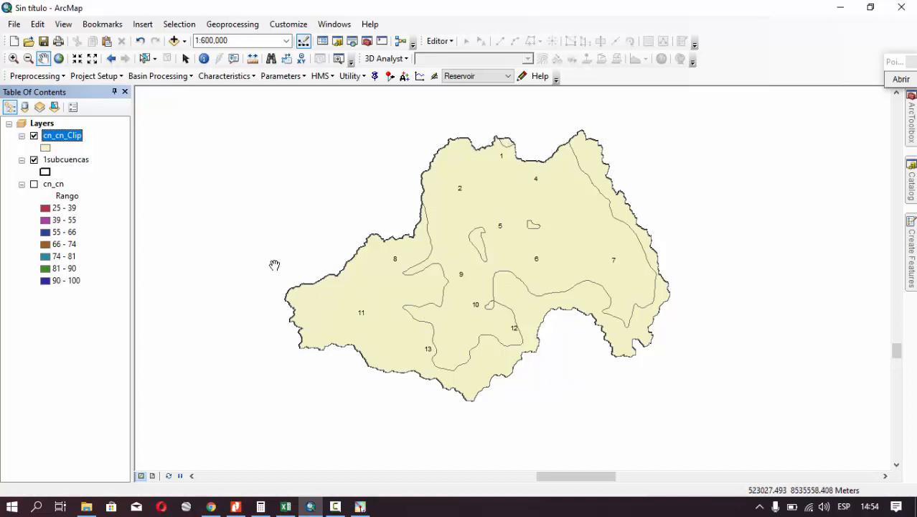
right_click(67, 138)
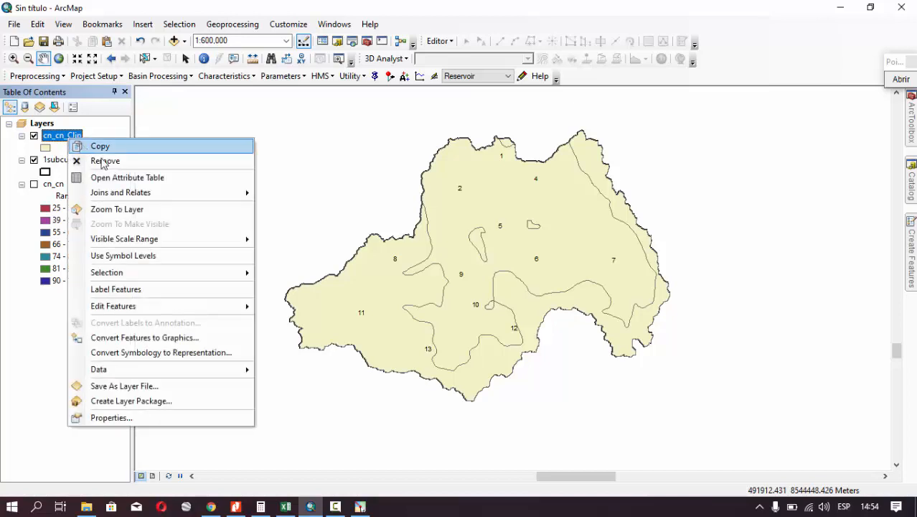
click(127, 417)
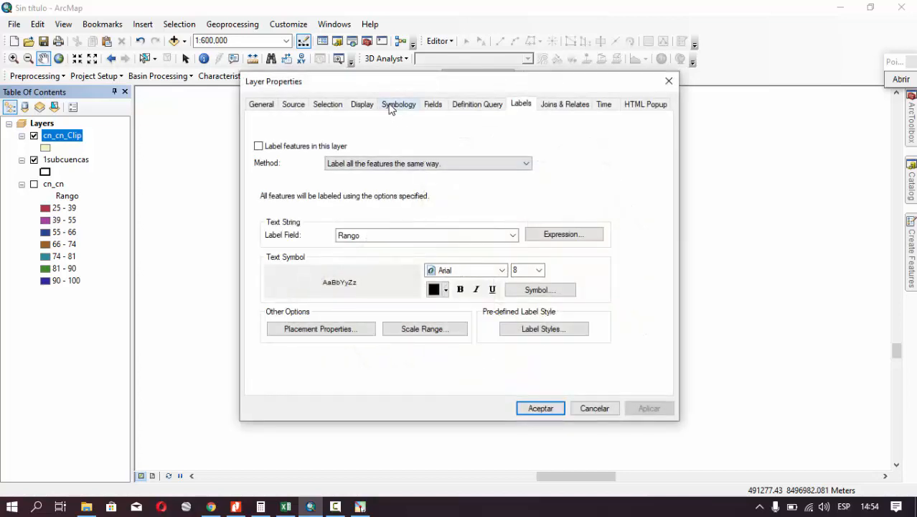
click(394, 107)
click(275, 150)
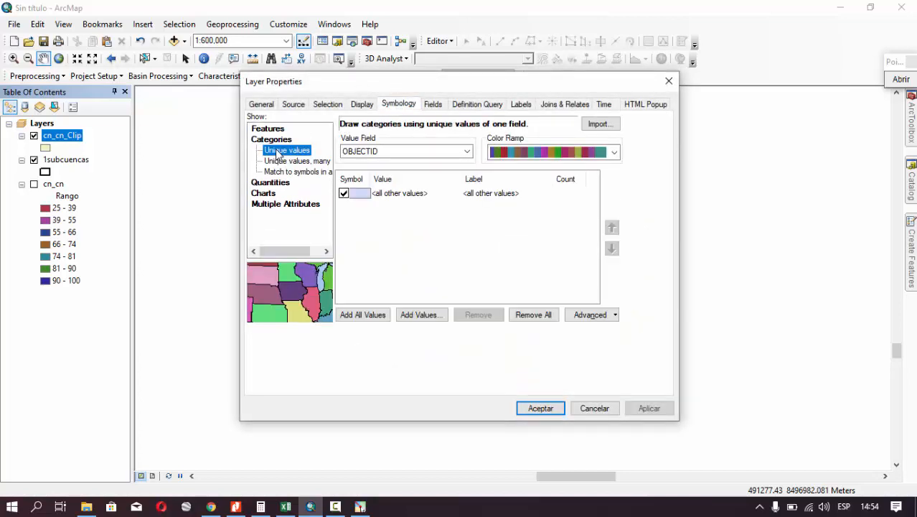
click(467, 151)
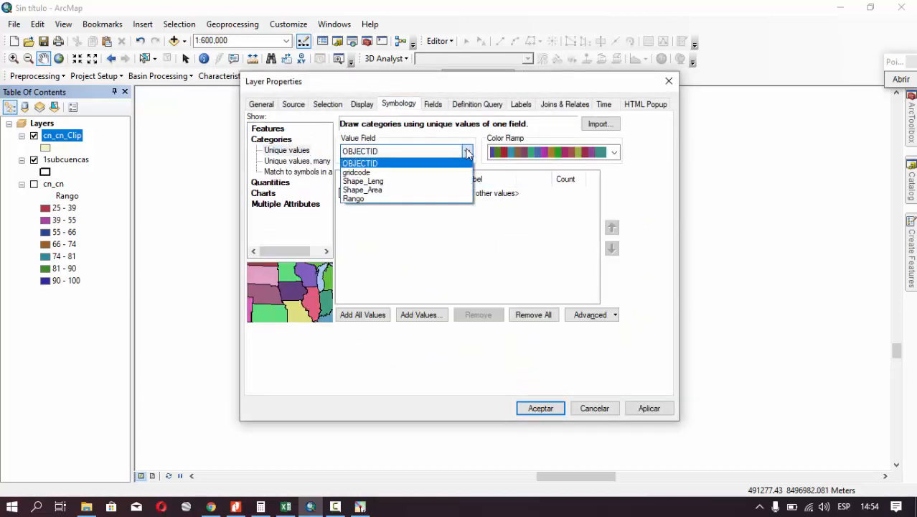
click(366, 200)
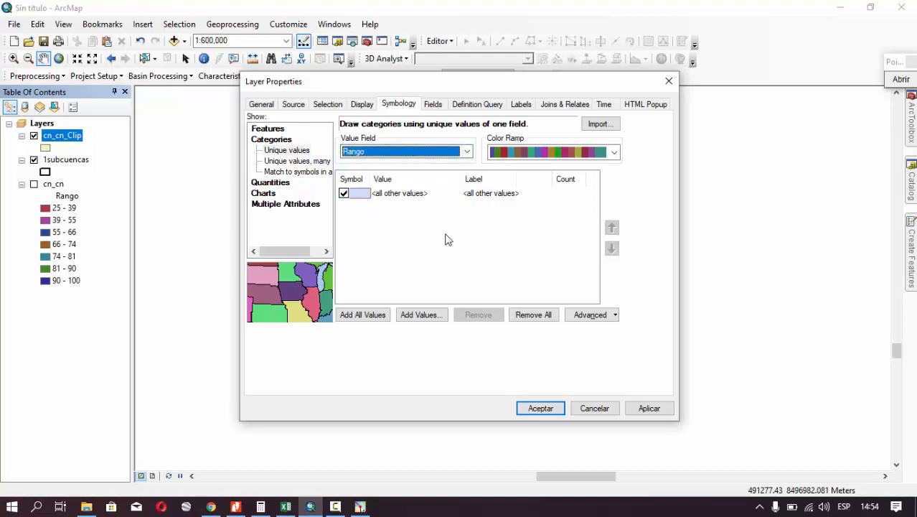
Pick a multicoloured ramp for cn_cn_Clip, add all Rango values, exclude all other values, and apply the symbology
click(619, 155)
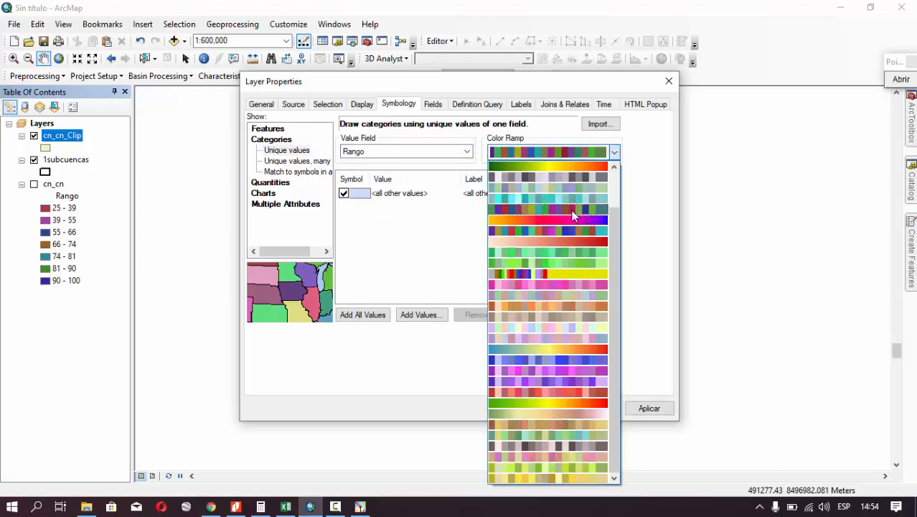
click(540, 231)
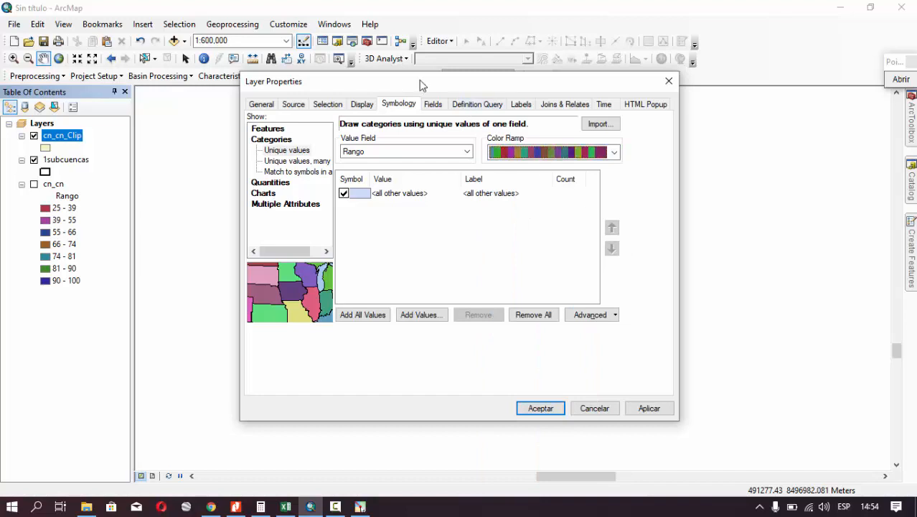
drag(420, 84, 435, 80)
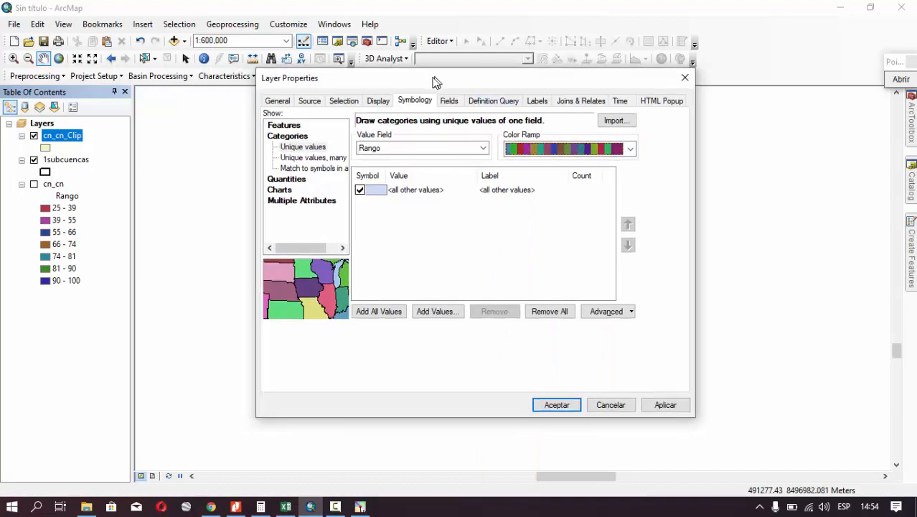
click(392, 314)
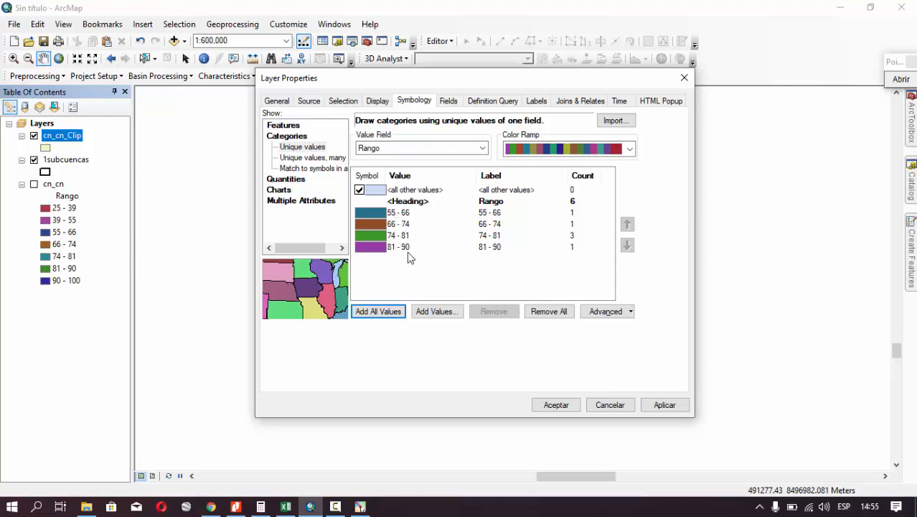
click(360, 190)
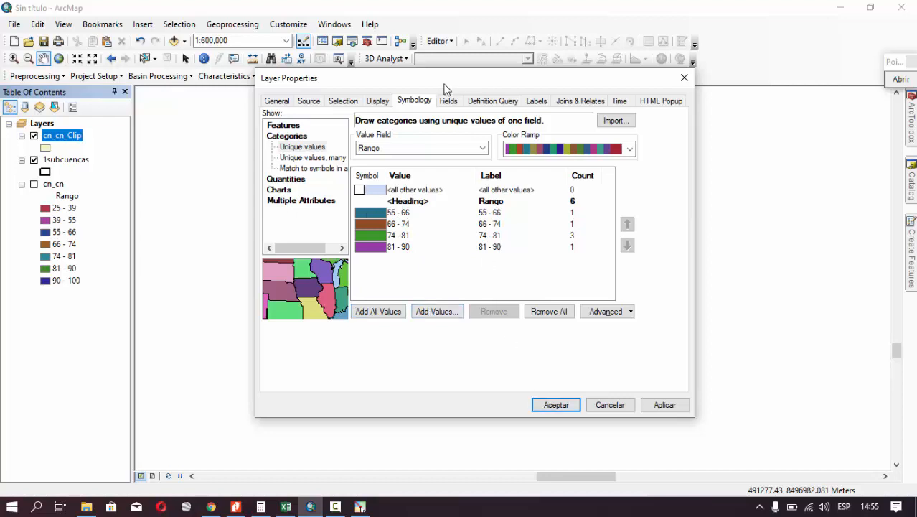
drag(443, 84, 459, 84)
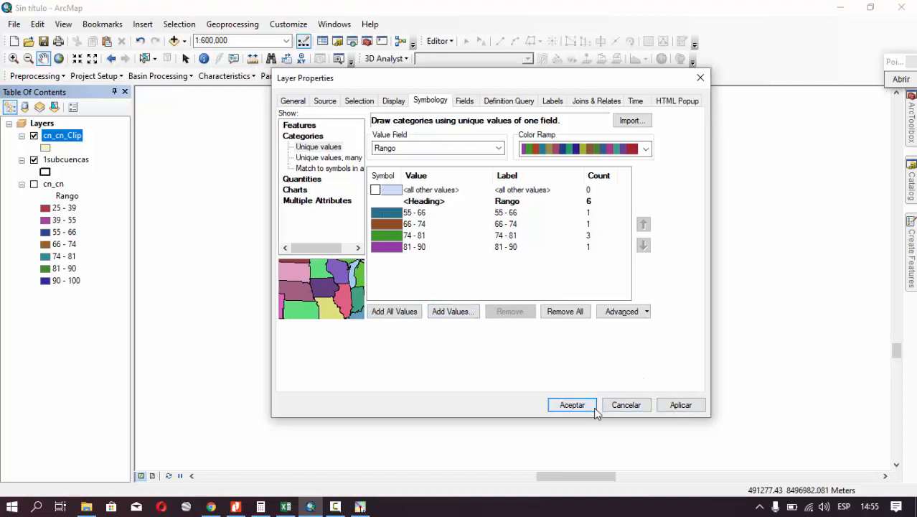
click(681, 405)
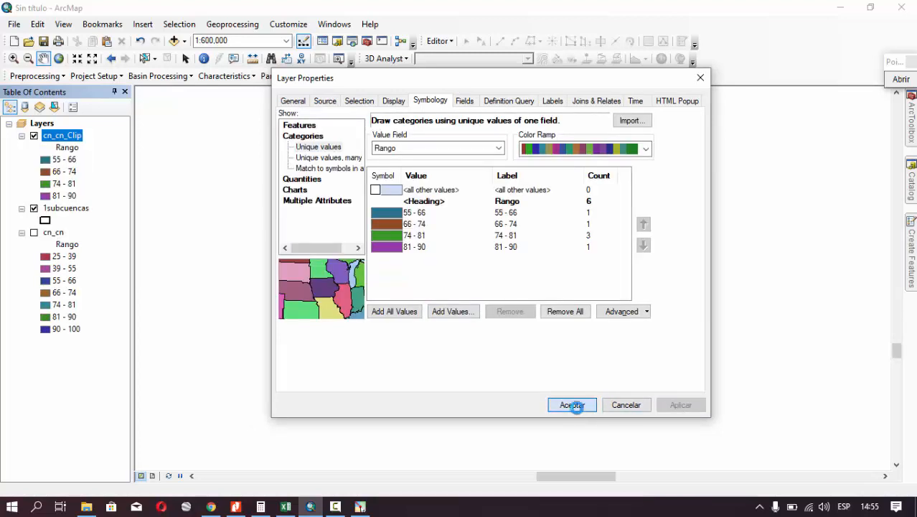
Accept the cn_cn_Clip symbology and move the 1subcuencas layer above cn_cn_Clip in the layer order
click(574, 405)
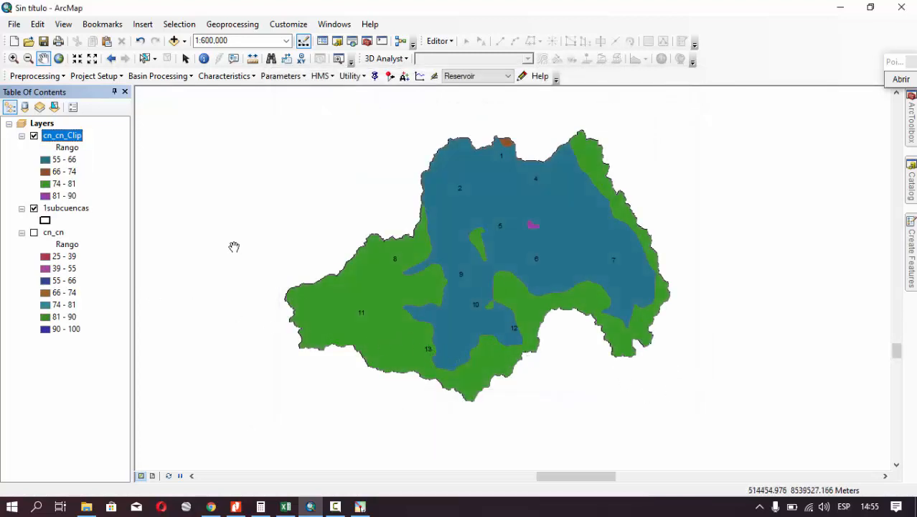
click(82, 211)
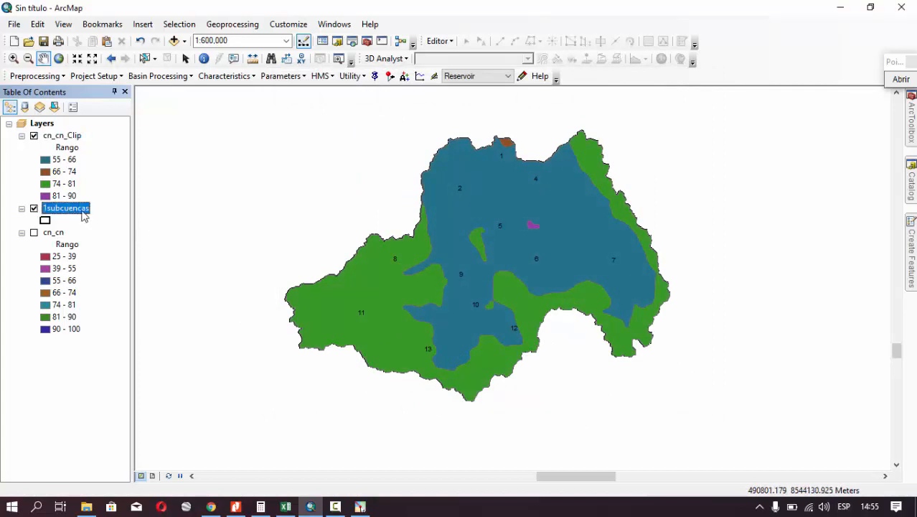
mouse_move(84, 214)
mouse_down()
mouse_move(64, 147)
mouse_move(83, 132)
mouse_up()
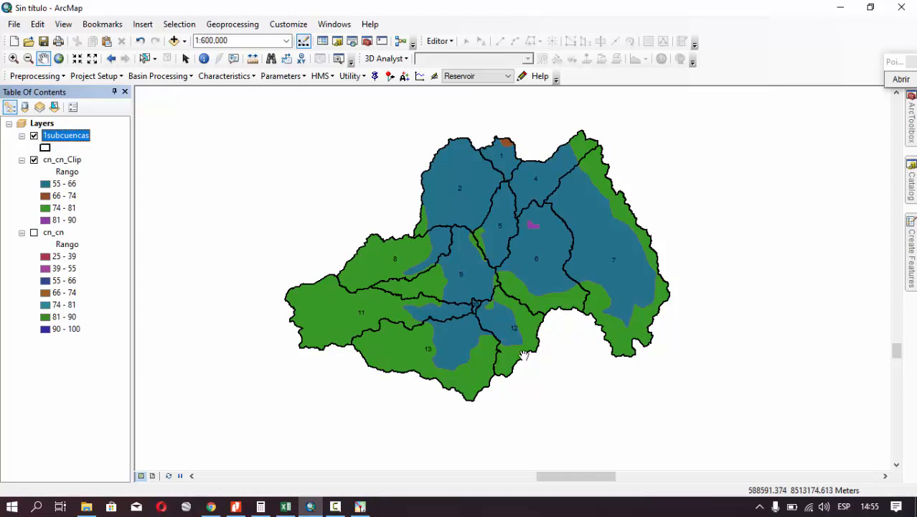
scroll(551, 363, up, 1)
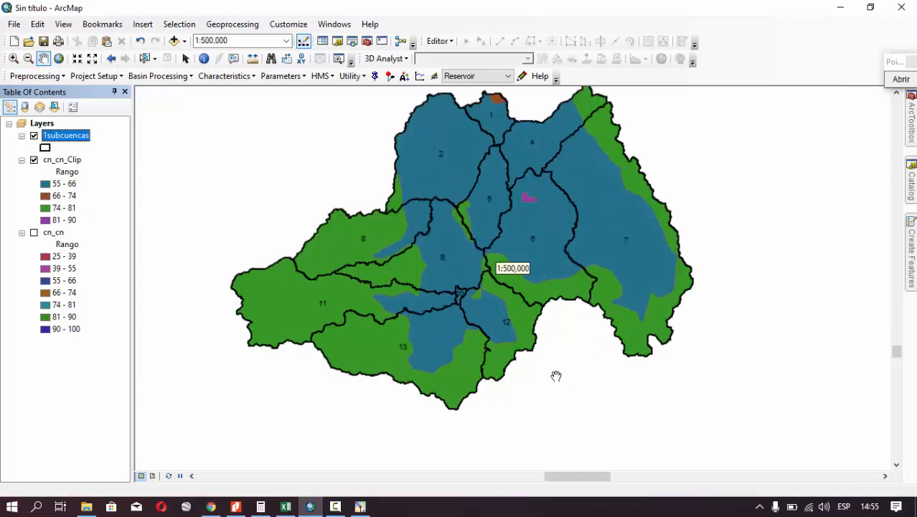
drag(557, 375, 576, 395)
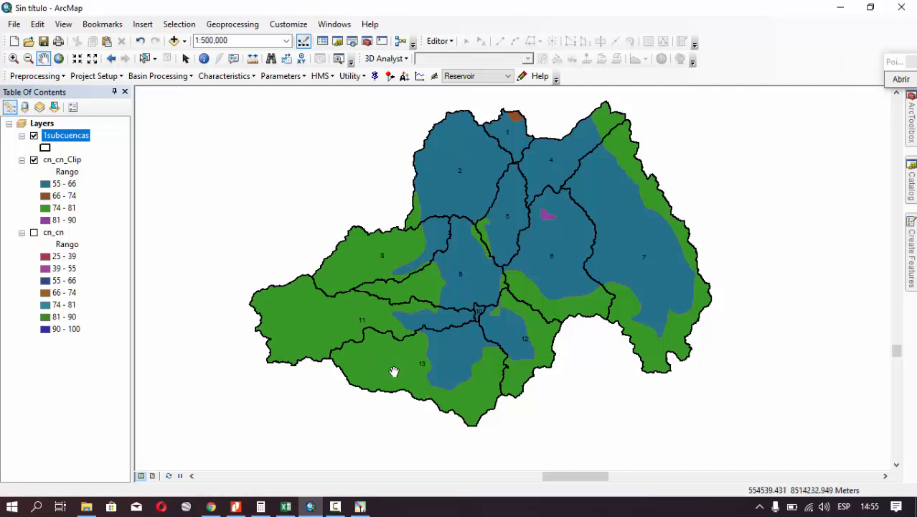
scroll(394, 373, up, 3)
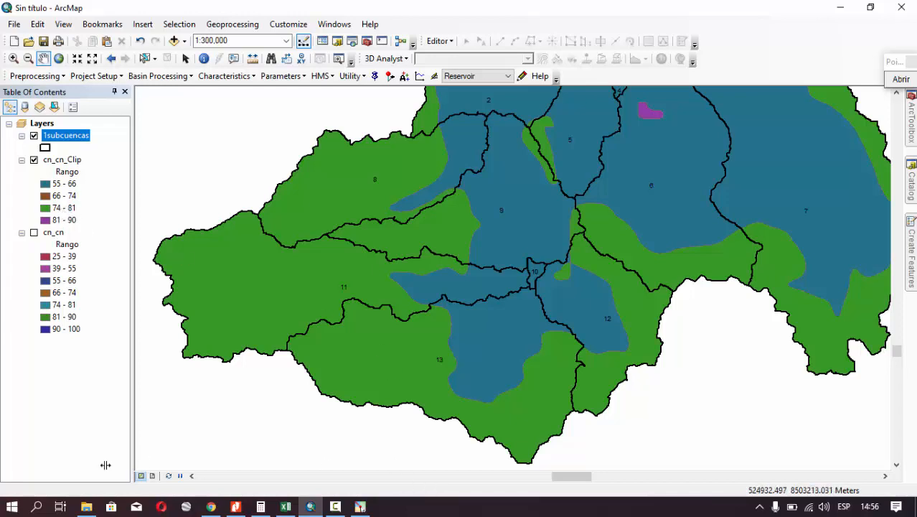
Switch to the Windows Calculator for averaging the curve number ranges
click(47, 508)
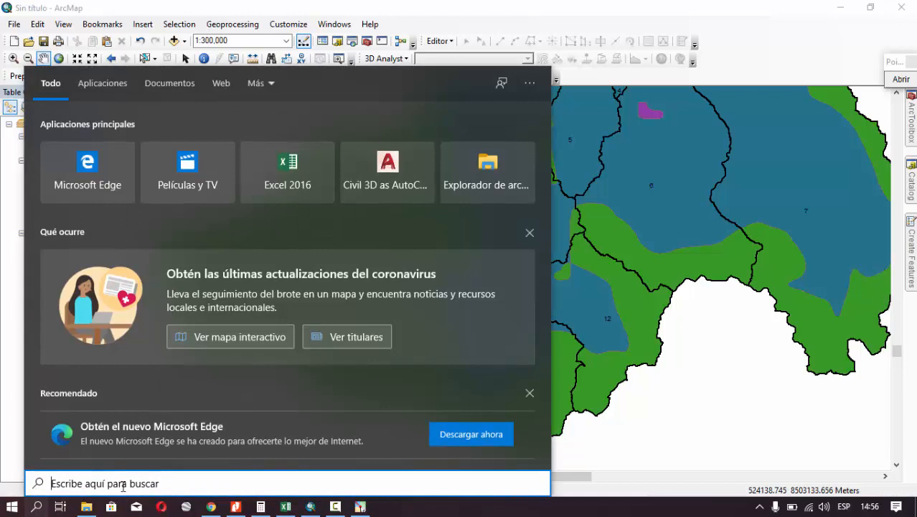
text(ca)
key(Return)
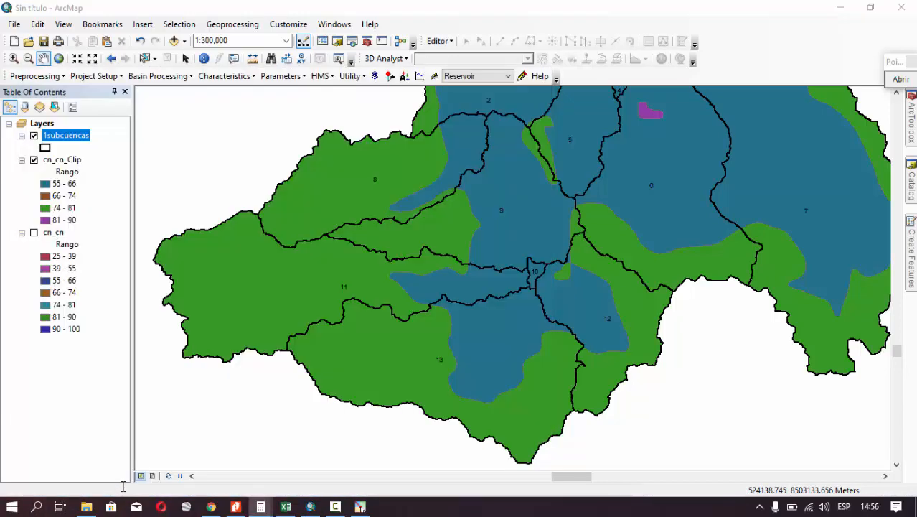
text(47+81)
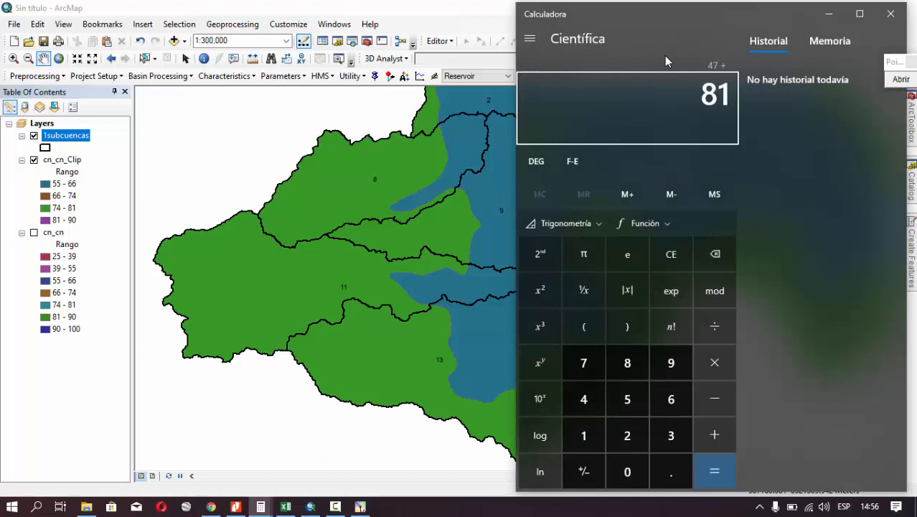
text(/2)
key(Return)
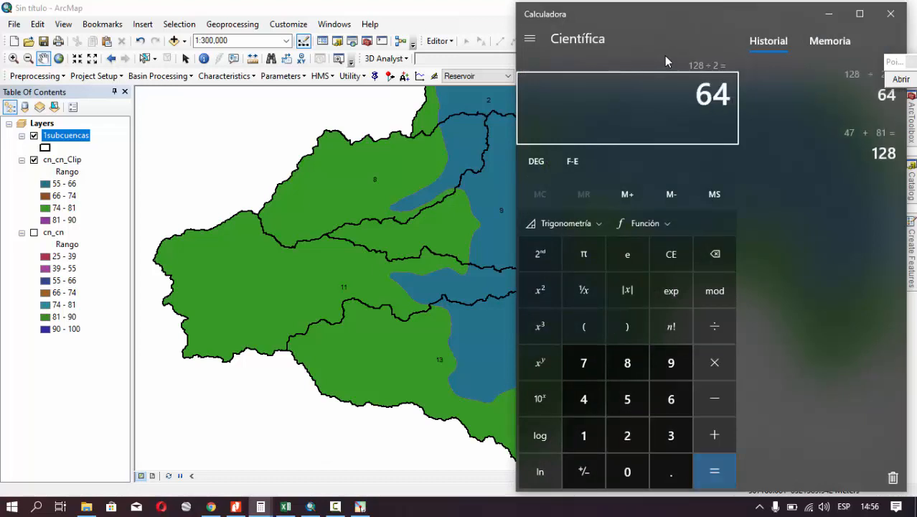
key(Delete)
Calculate the average curve number of the 74 - 81 range by adding both limits and dividing by 2
text(7)
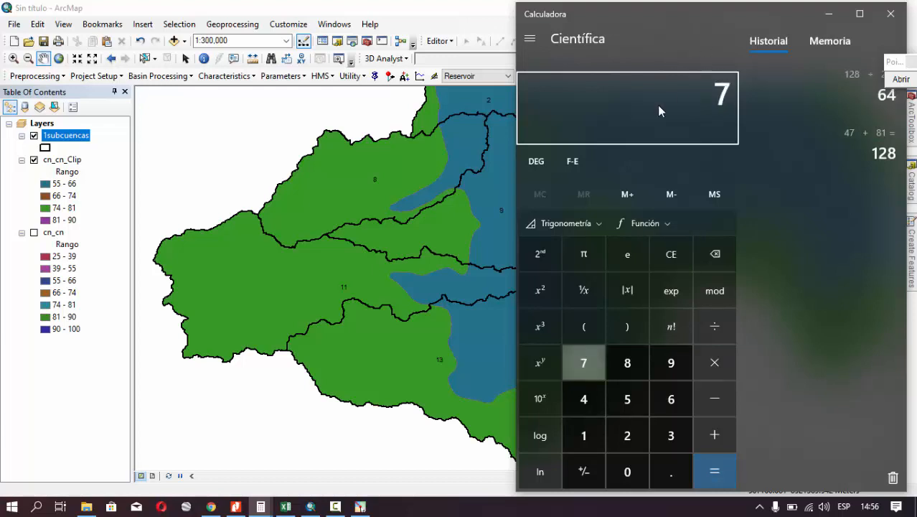
text(4 + 81)
key(Return)
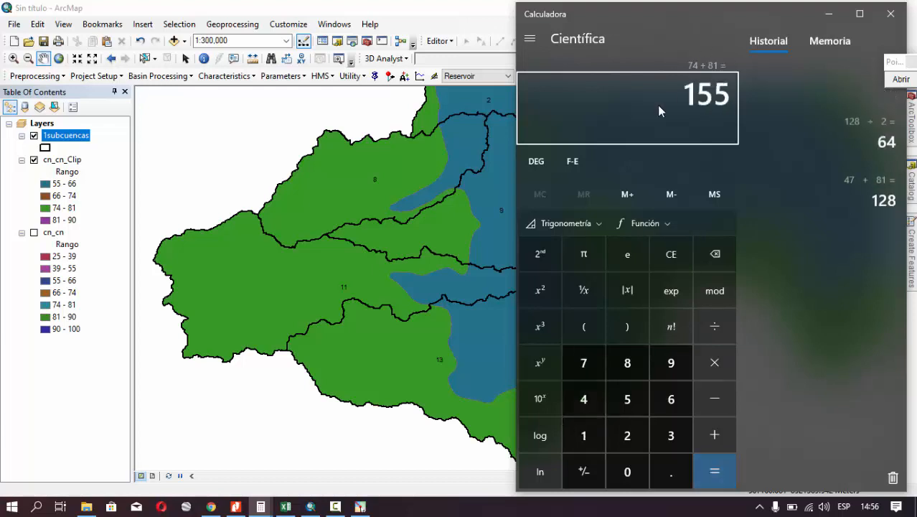
text(/2)
key(Return)
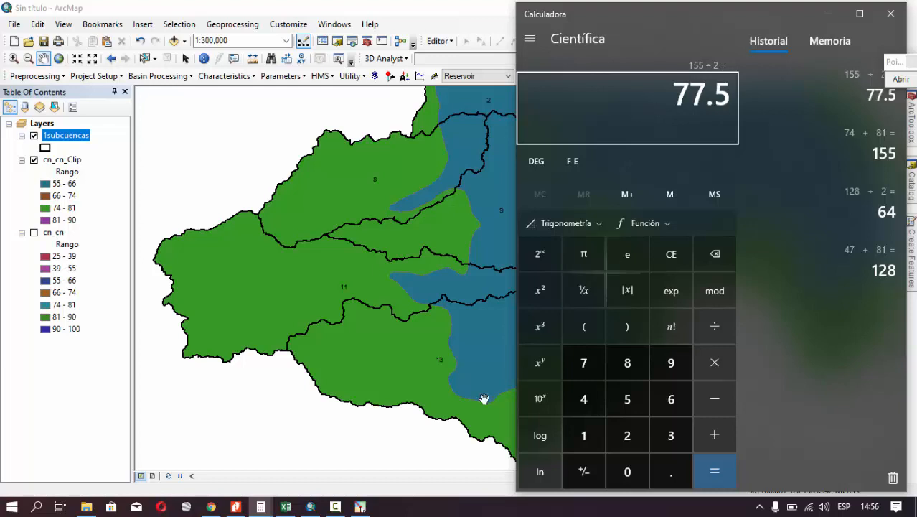
Calculate the average curve number of the 55 - 66 range by adding both limits and dividing by 2
drag(633, 17, 759, 26)
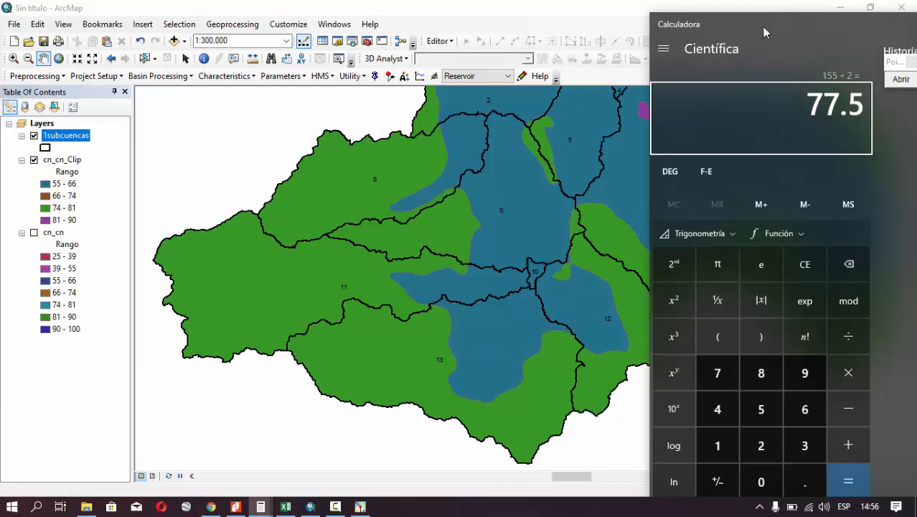
drag(762, 28, 717, 30)
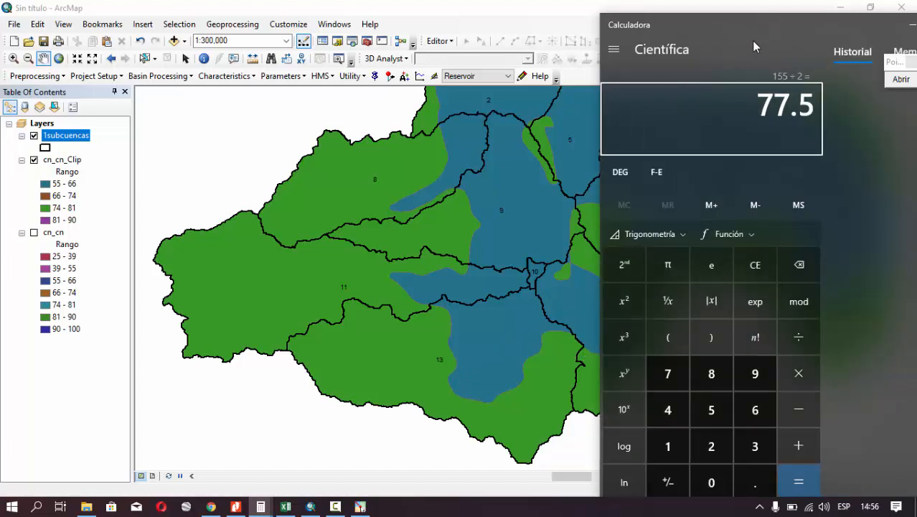
text(55 )
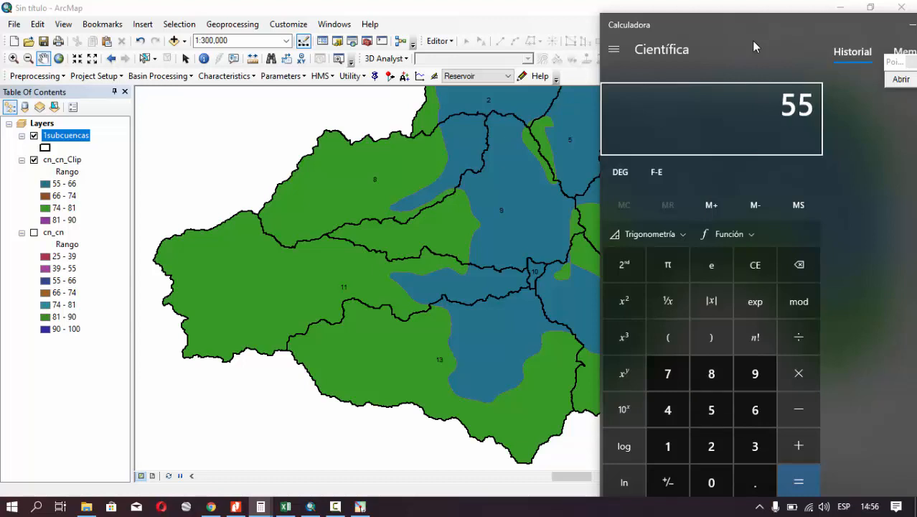
text(+ 66)
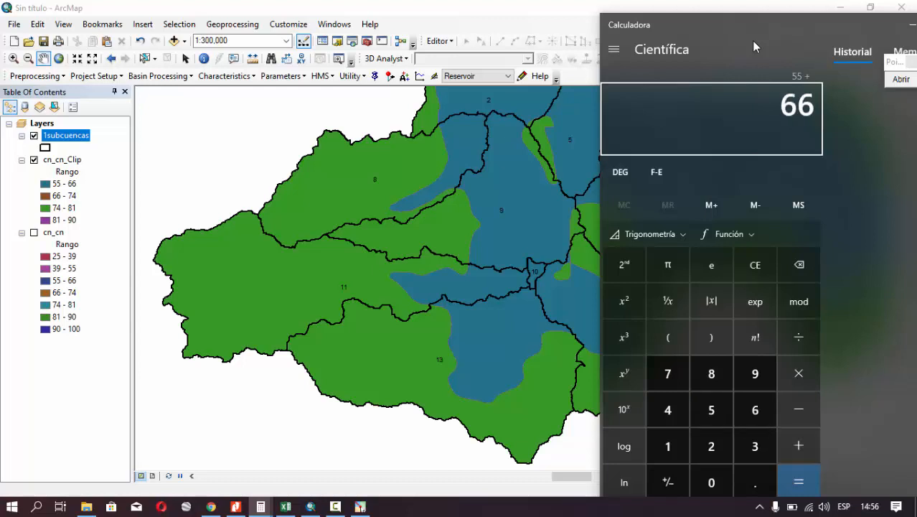
key(Return)
text(/2)
key(Return)
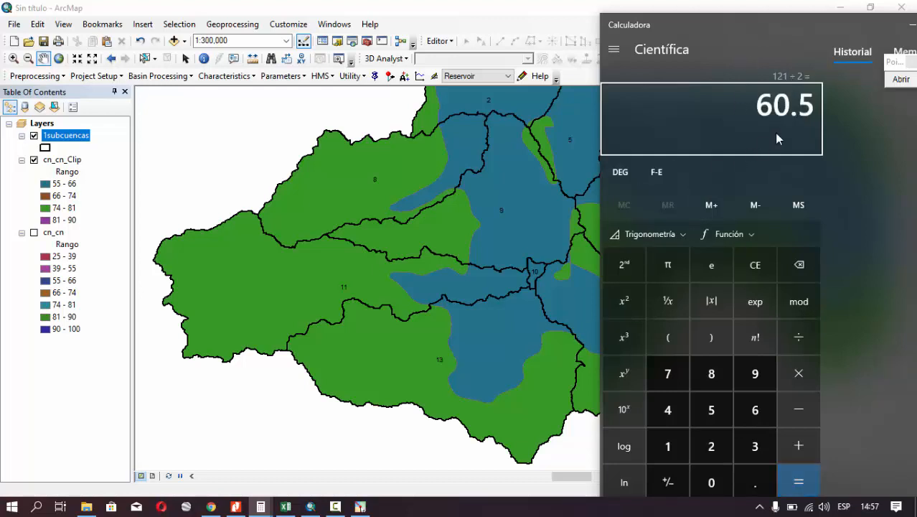
drag(737, 22, 624, 25)
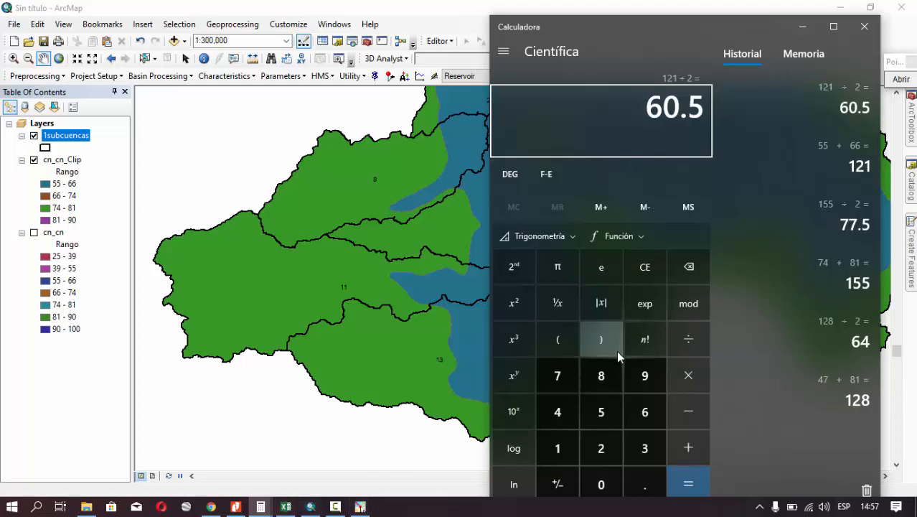
Write the area-weighted formula Nc = ΣA·Nc / ΣA over the map with the annotation pen, then clear it and minimise the calculator
click(902, 80)
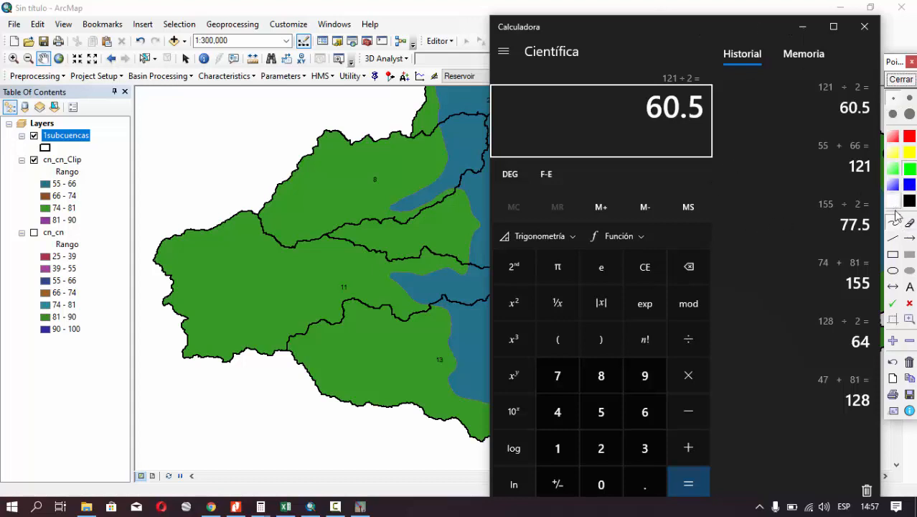
click(893, 185)
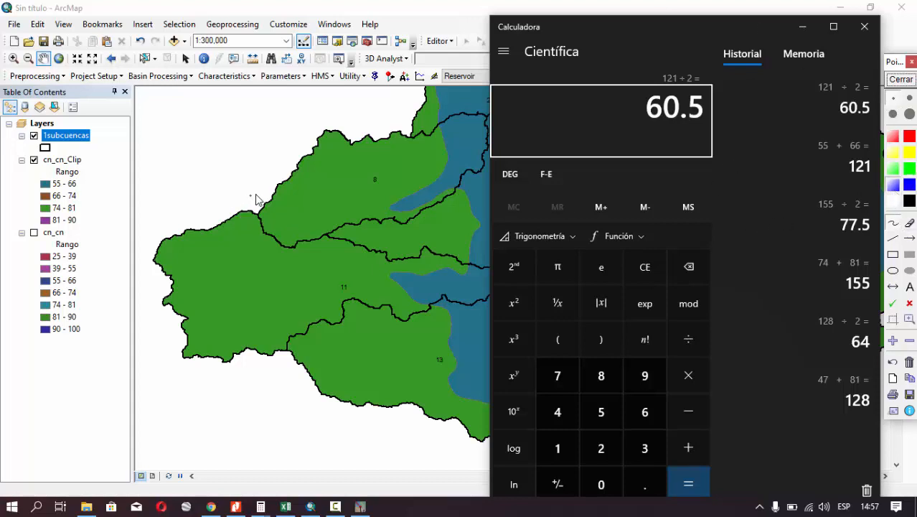
mouse_move(257, 193)
mouse_down()
mouse_move(217, 215)
mouse_move(286, 193)
mouse_move(276, 235)
mouse_move(300, 249)
mouse_move(277, 240)
mouse_move(302, 244)
mouse_up()
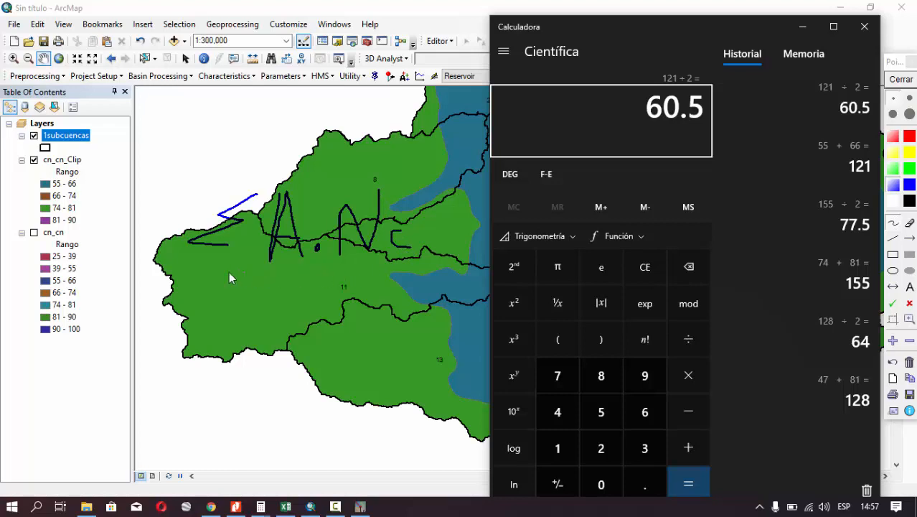
drag(221, 272, 386, 272)
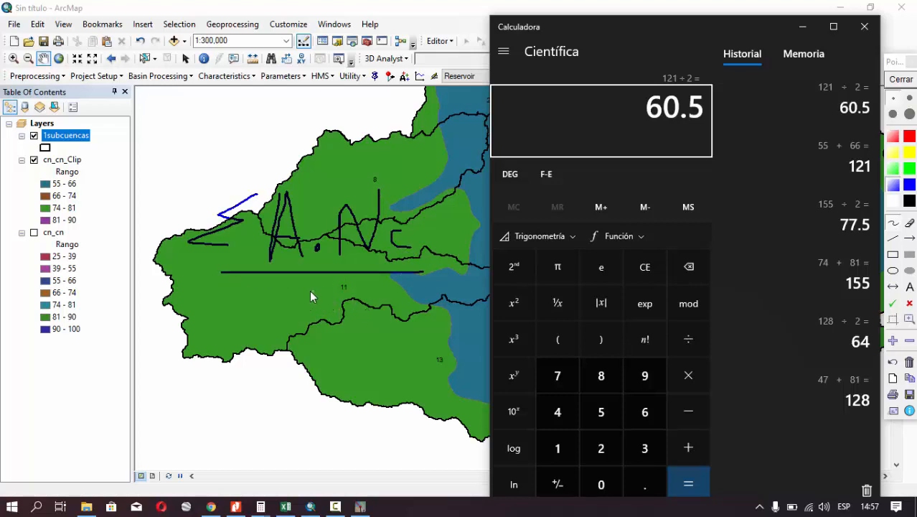
drag(281, 349, 368, 349)
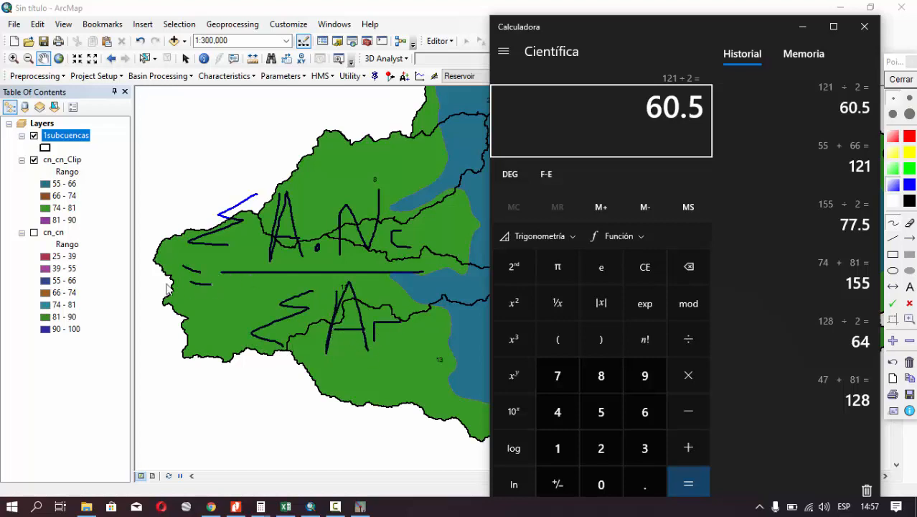
mouse_move(89, 294)
mouse_down()
mouse_move(115, 296)
mouse_move(119, 231)
mouse_up()
mouse_move(145, 263)
mouse_down()
mouse_move(135, 282)
mouse_move(147, 288)
mouse_up()
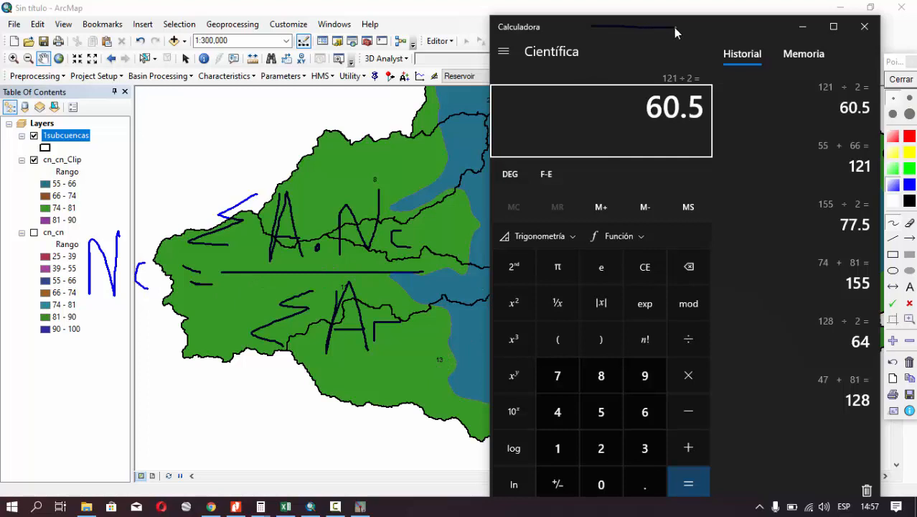
click(903, 80)
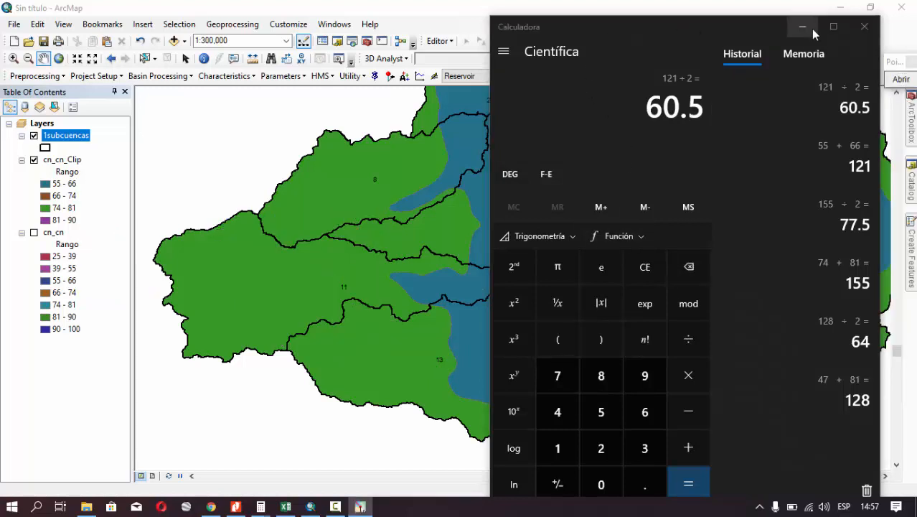
click(803, 27)
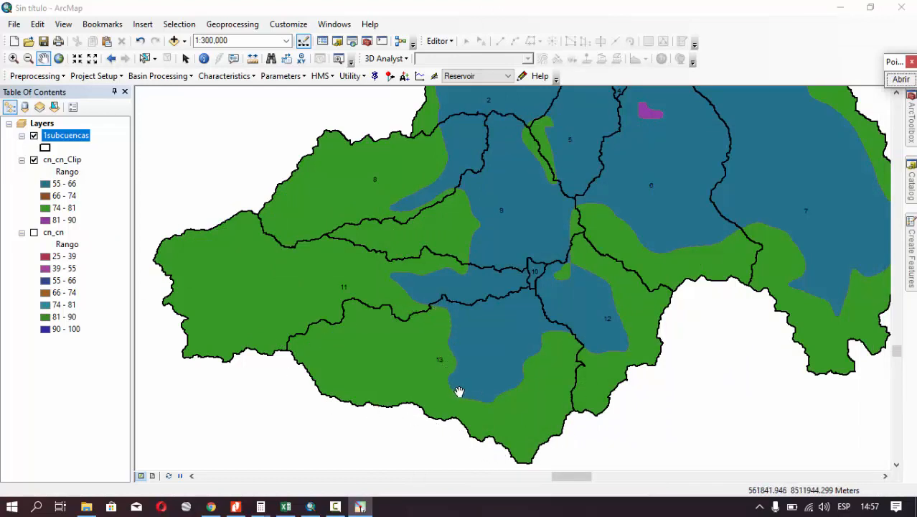
Hatch the 55 - 66 zone inside subbasin 13 with red annotation strokes
click(901, 79)
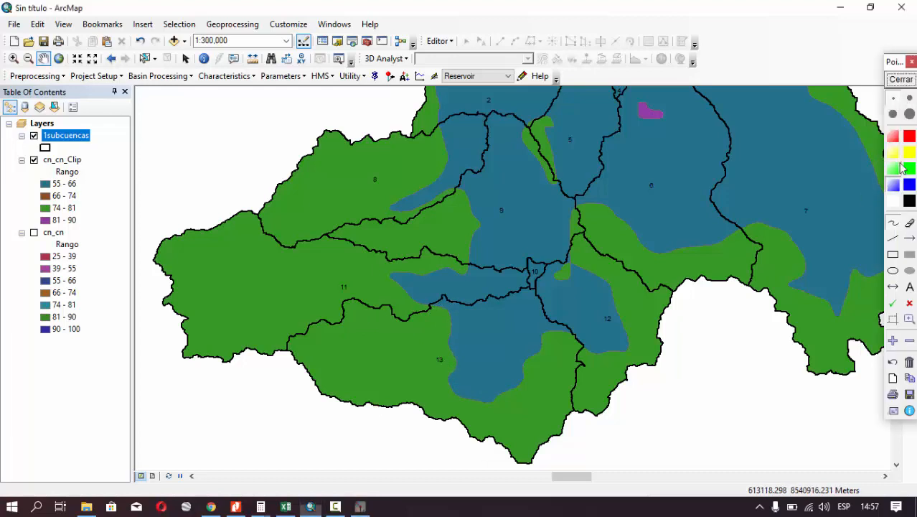
drag(463, 310, 458, 341)
mouse_move(496, 314)
mouse_down()
mouse_move(463, 359)
mouse_move(488, 349)
mouse_move(493, 380)
mouse_up()
mouse_move(519, 336)
mouse_down()
mouse_move(508, 370)
mouse_move(530, 356)
mouse_up()
drag(536, 314, 533, 337)
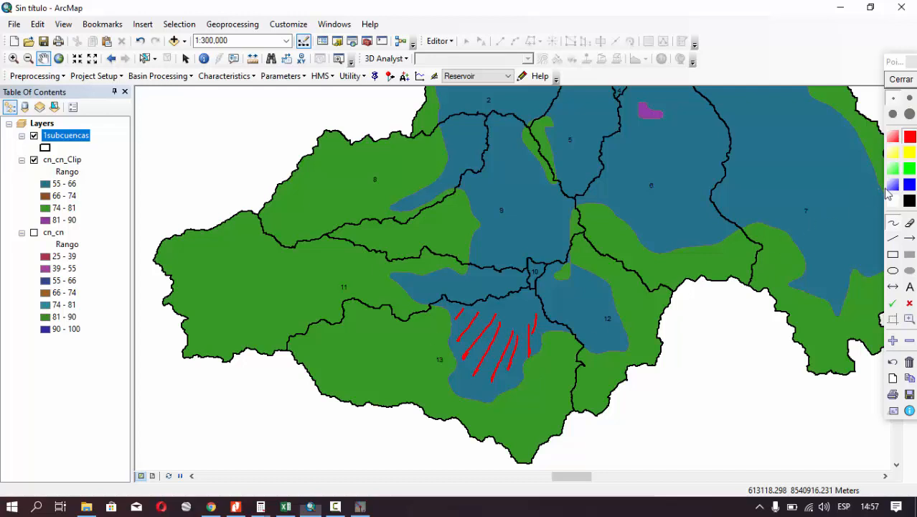
Hatch the 74 - 81 zone inside subbasin 13 with black annotation strokes, then leave annotation mode
click(911, 171)
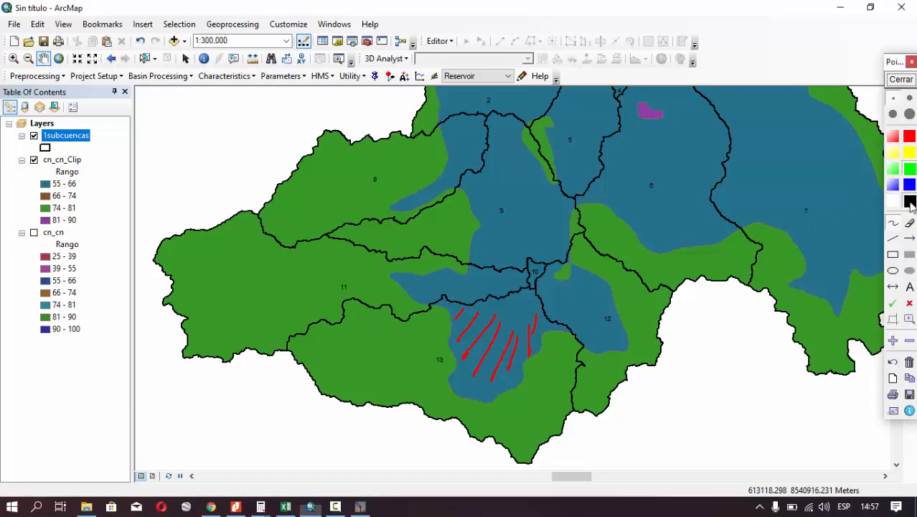
click(909, 201)
drag(319, 366, 346, 333)
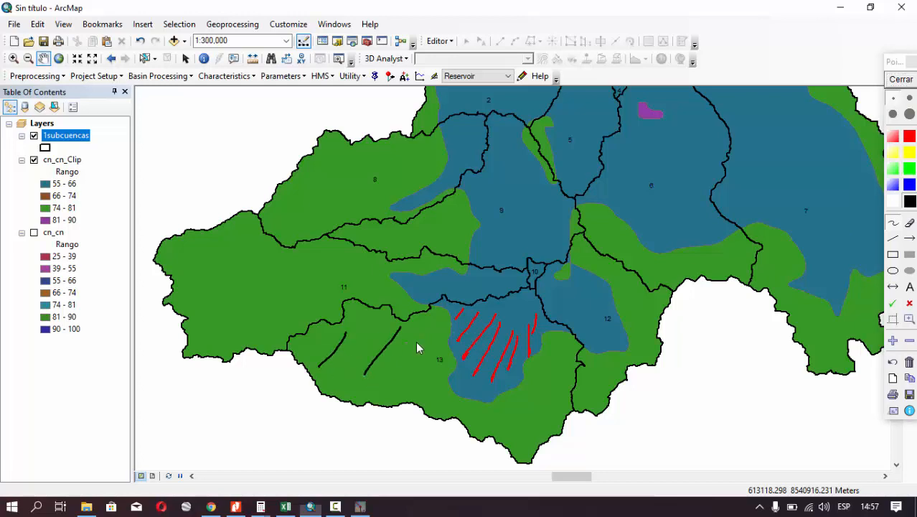
drag(438, 342, 422, 406)
mouse_move(557, 439)
mouse_down()
mouse_move(565, 397)
mouse_move(522, 440)
mouse_move(555, 359)
mouse_move(540, 389)
mouse_move(506, 419)
mouse_move(451, 383)
mouse_move(438, 393)
mouse_move(436, 377)
mouse_move(383, 364)
mouse_up()
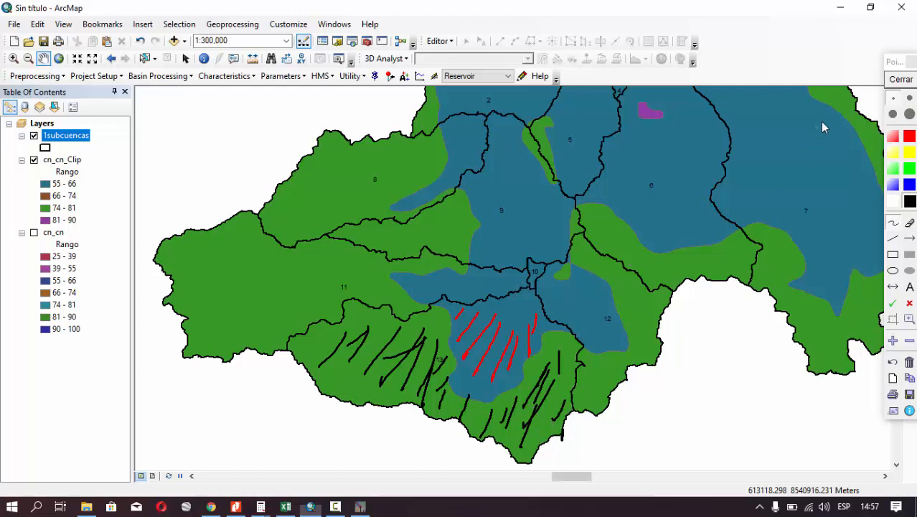
click(902, 79)
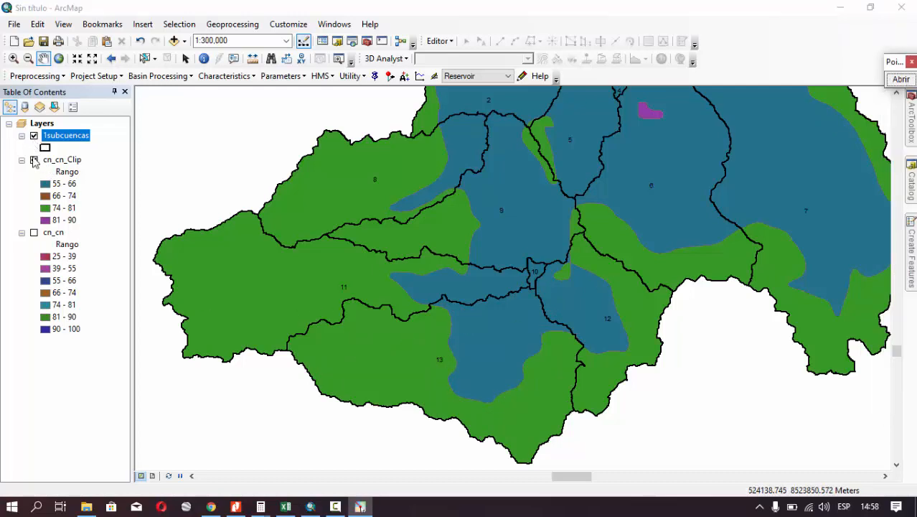
Hide the cn_cn_Clip layer and show the numbered outlines of the 1subcuencas layer
click(33, 162)
drag(465, 365, 487, 322)
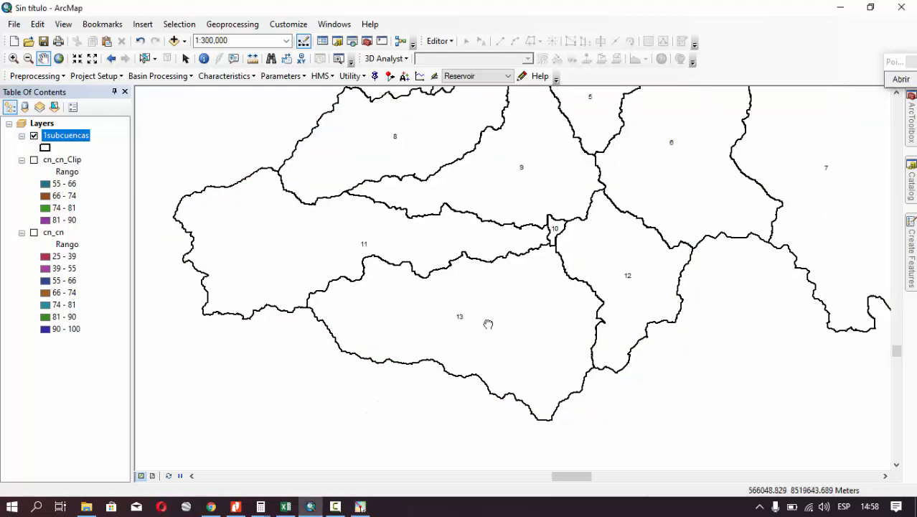
scroll(483, 348, up, 3)
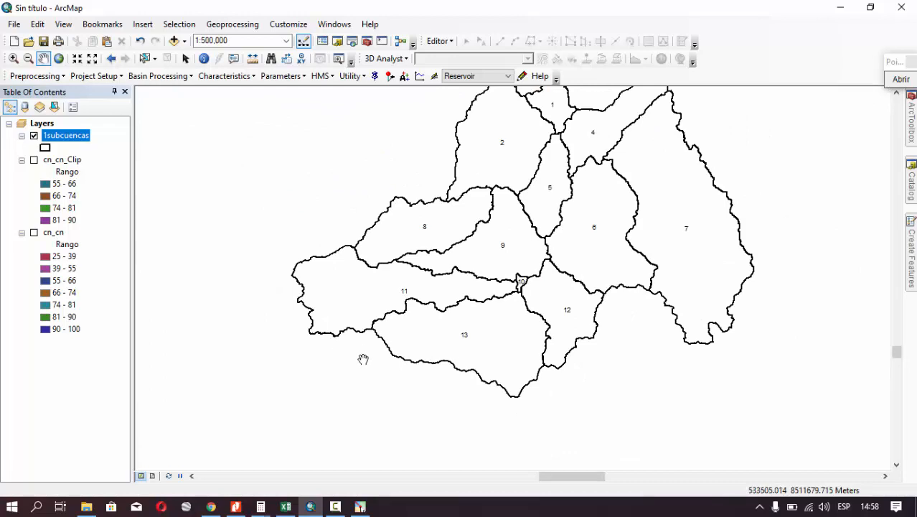
Select subbasin 13 on the map and open the data export for the 1subcuencas layer
click(149, 61)
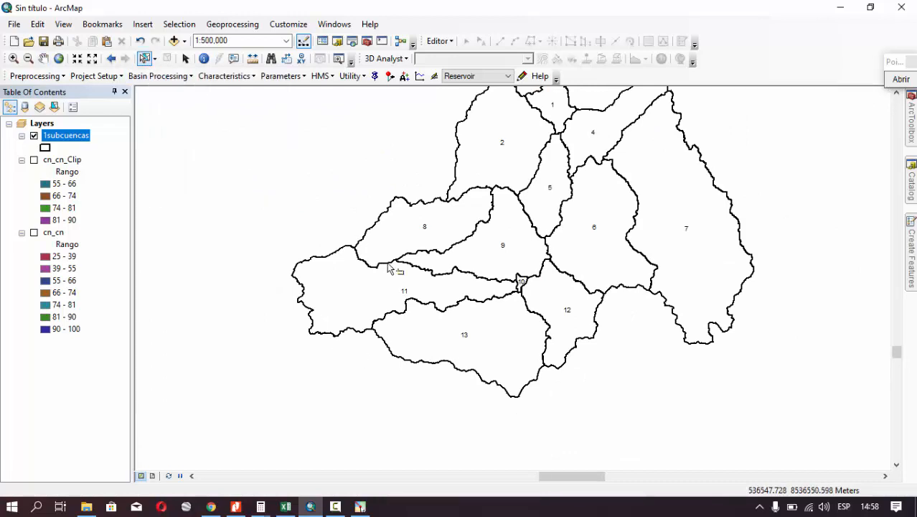
click(463, 358)
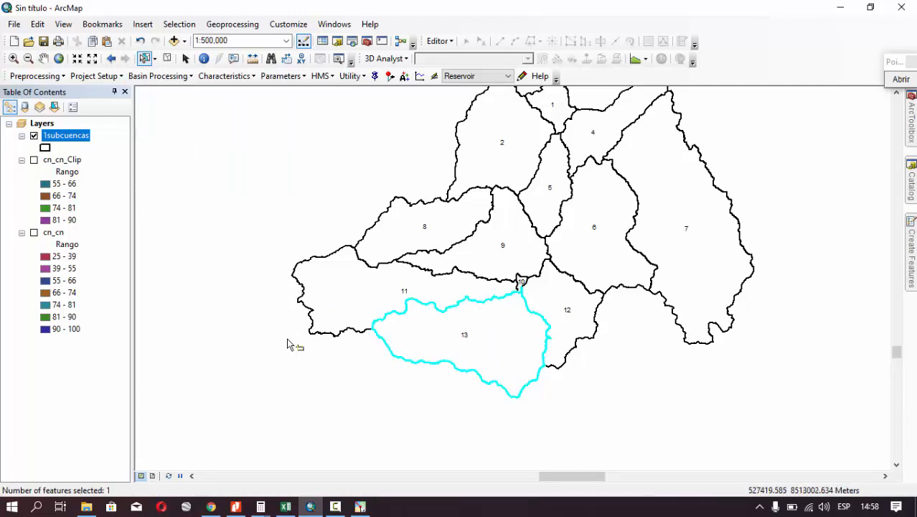
right_click(79, 136)
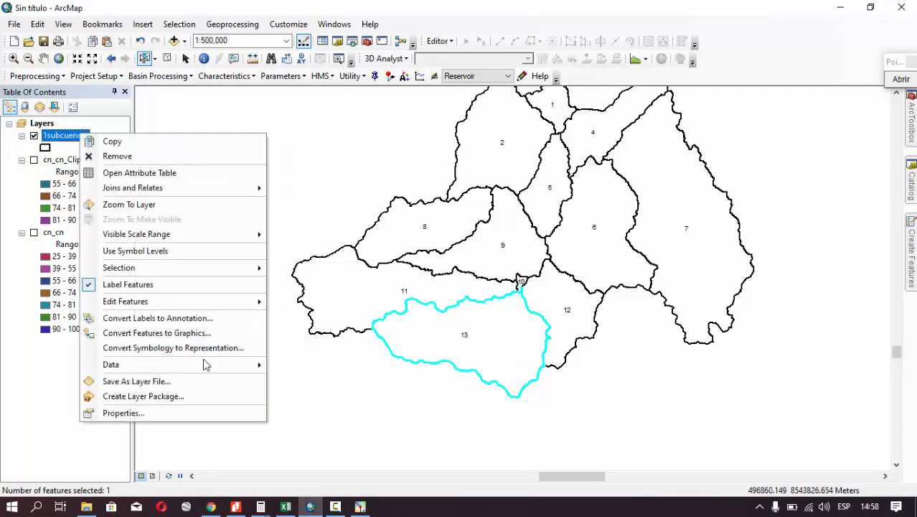
mouse_move(199, 367)
click(362, 380)
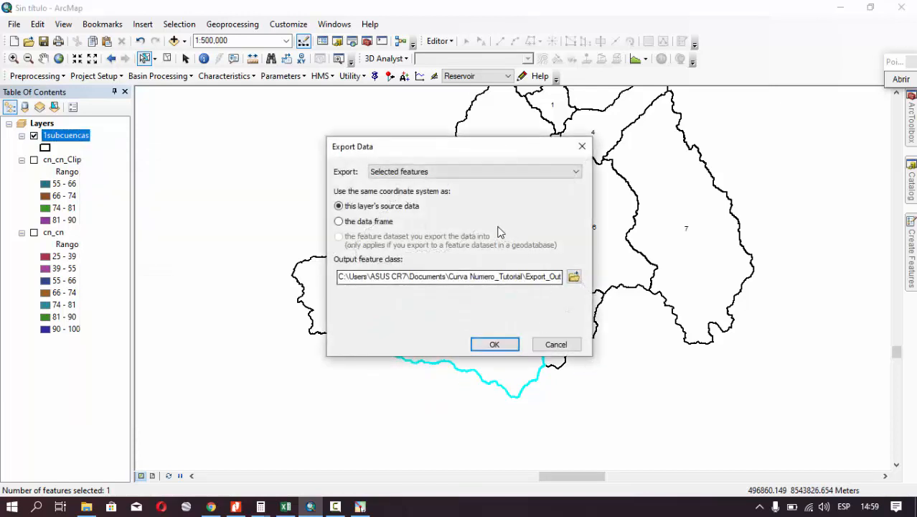
Export the selected subbasin as a shapefile named Subcuenca13 in the Curva Numero_Tutorial folder and add it to the map
click(574, 276)
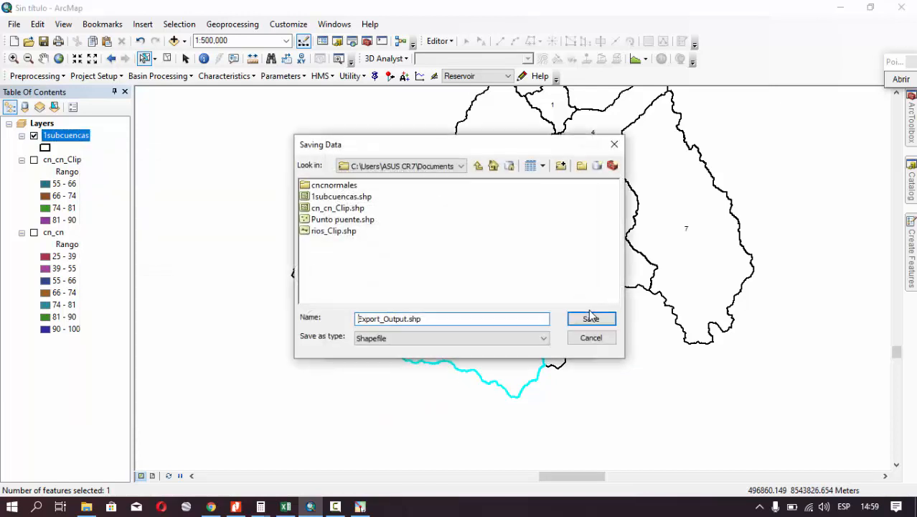
click(460, 166)
click(483, 244)
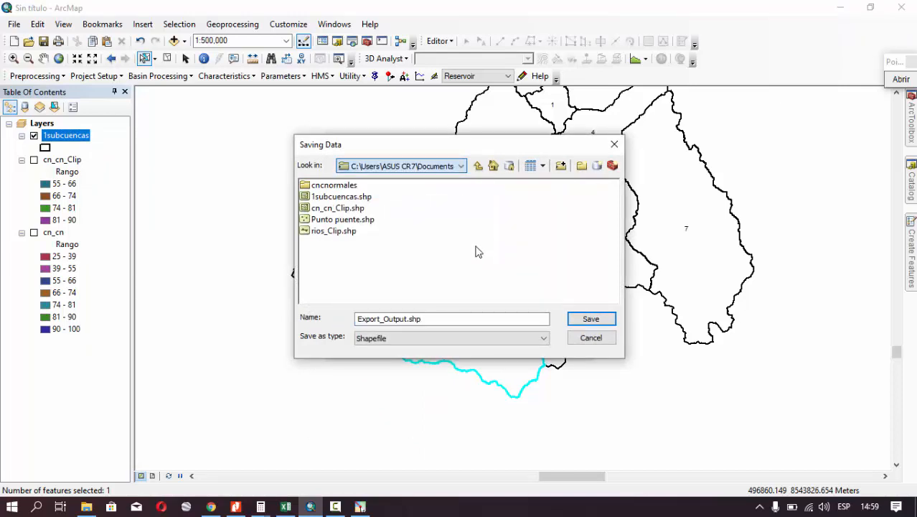
click(426, 321)
drag(425, 321, 356, 321)
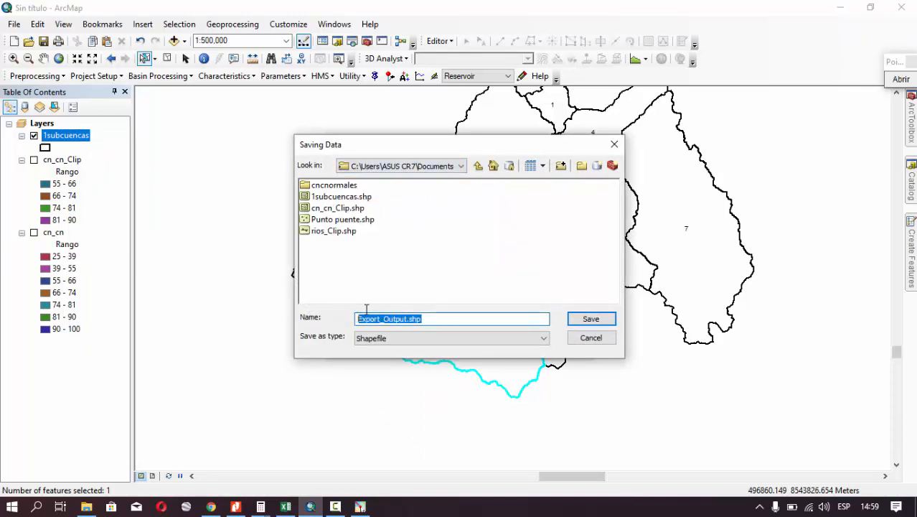
text(Sub)
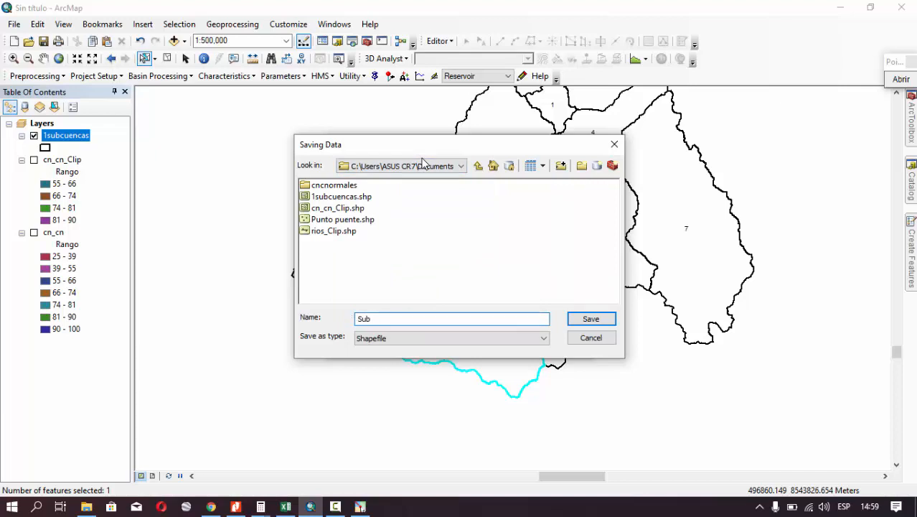
text(cuenca13)
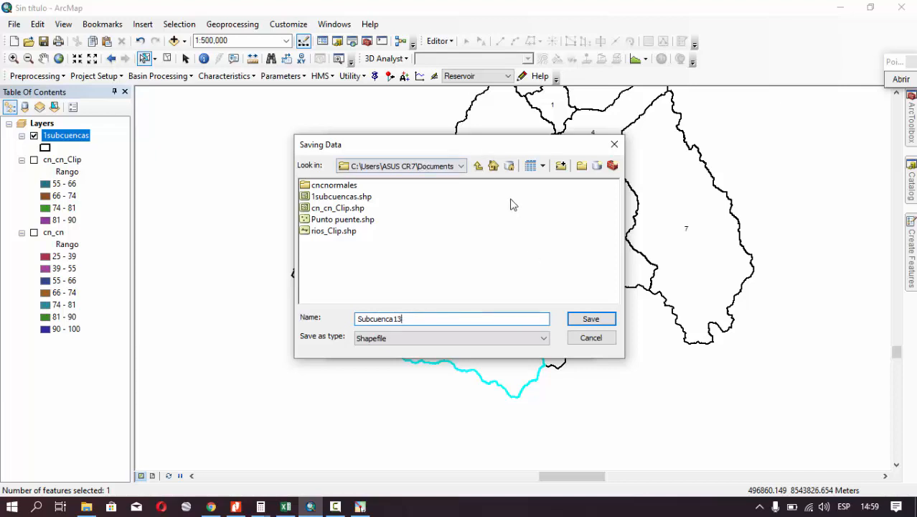
drag(444, 145, 452, 161)
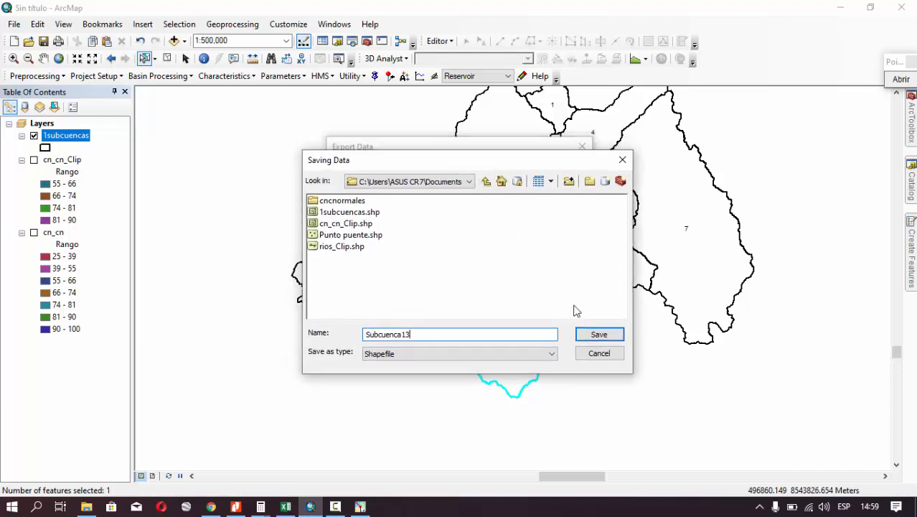
click(607, 336)
click(508, 345)
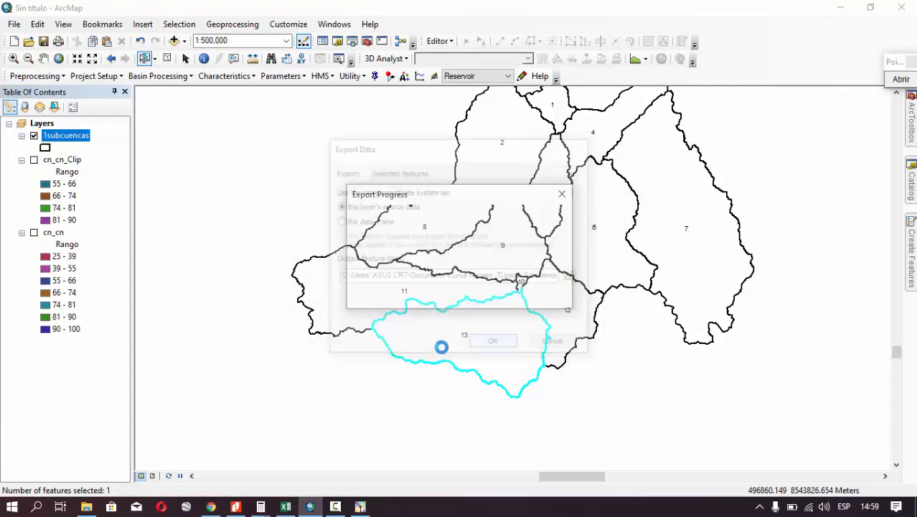
click(516, 303)
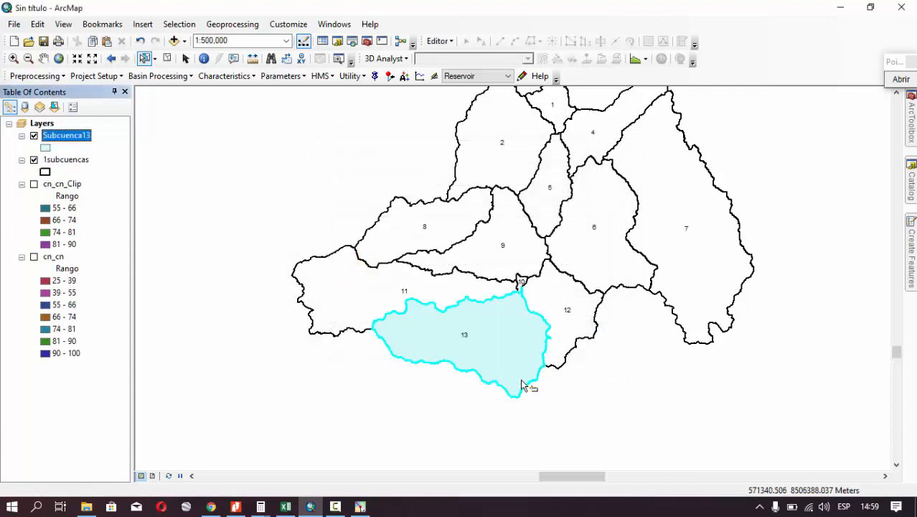
Hide and reshow the 1subcuencas layer to check the exported Subcuenca13 polygon alone, and clear the feature selection
click(34, 160)
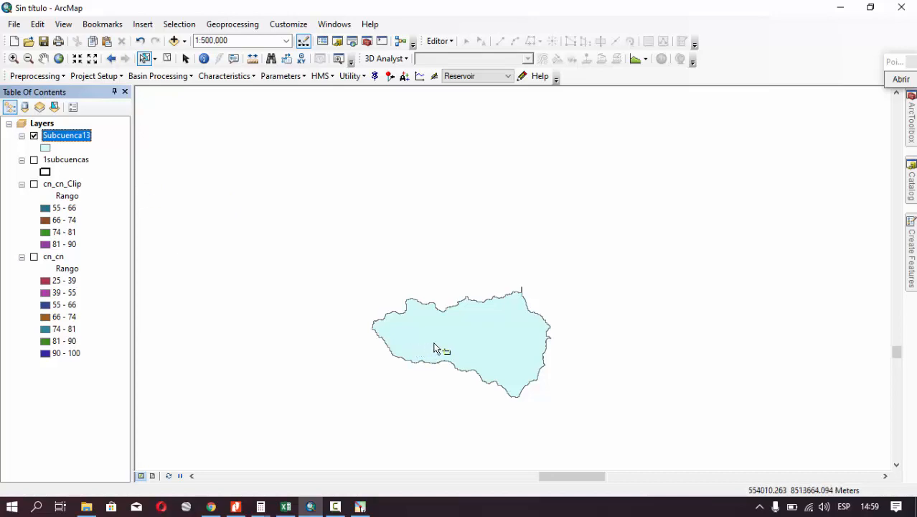
click(33, 160)
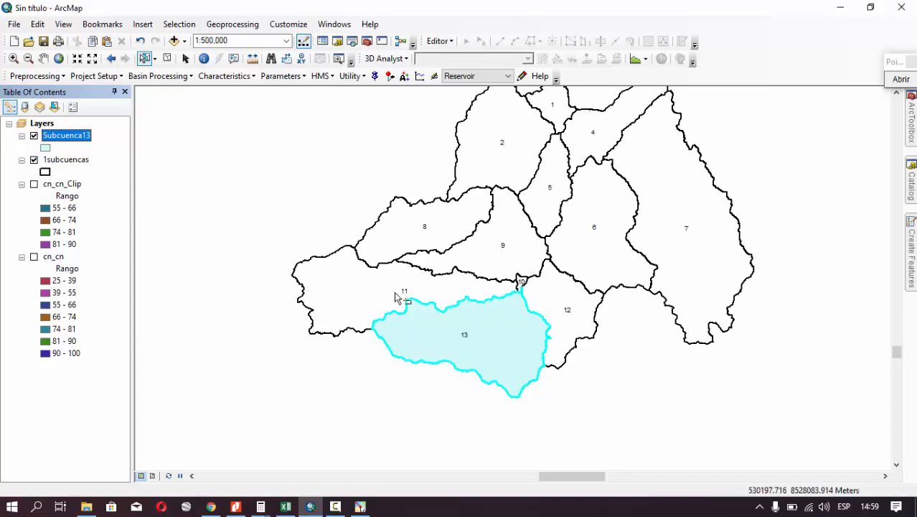
click(167, 58)
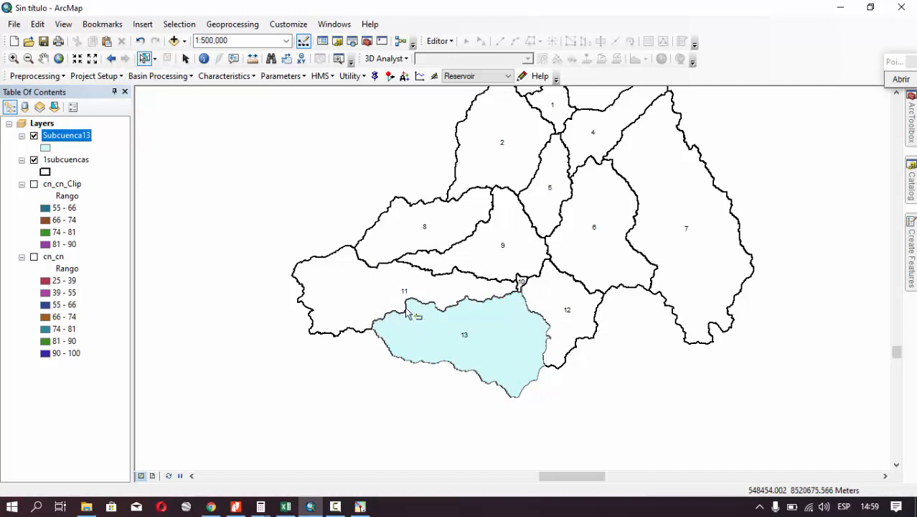
Select subbasin 7 on the map and open the data export for the 1subcuencas layer
drag(623, 336, 538, 361)
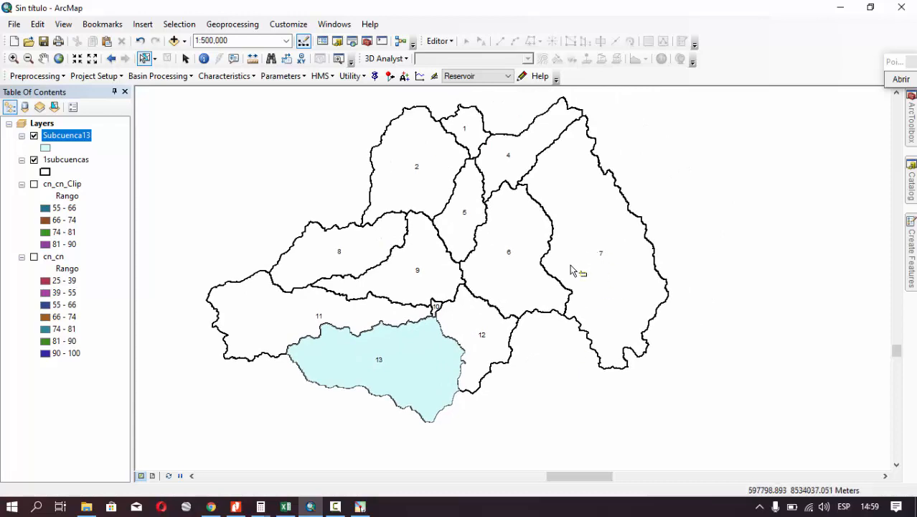
click(587, 270)
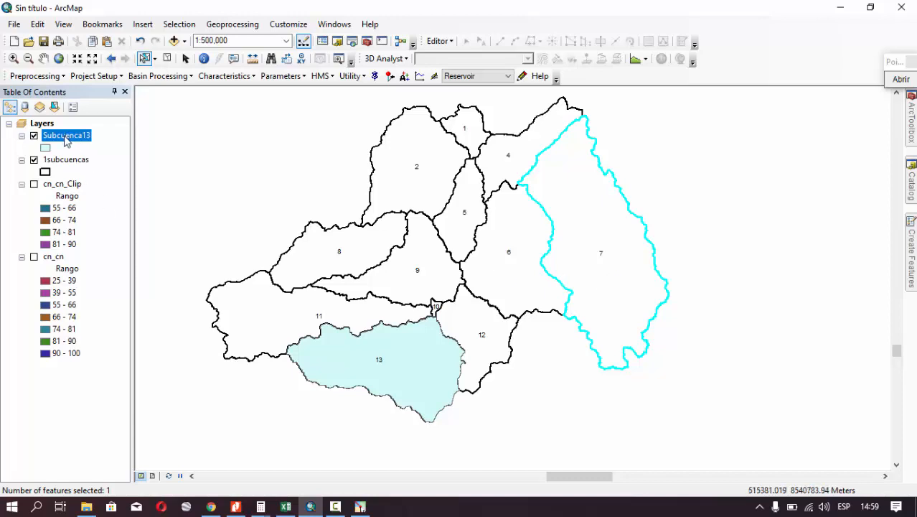
click(74, 163)
right_click(74, 164)
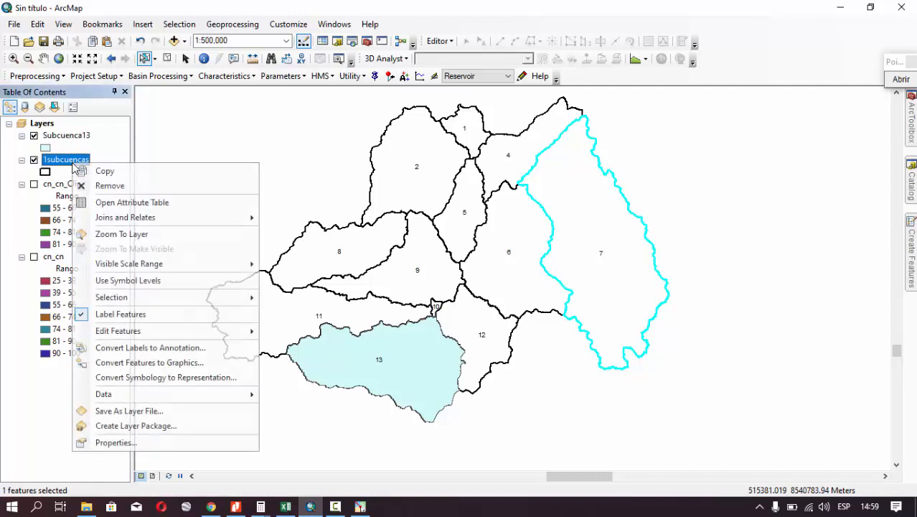
mouse_move(153, 395)
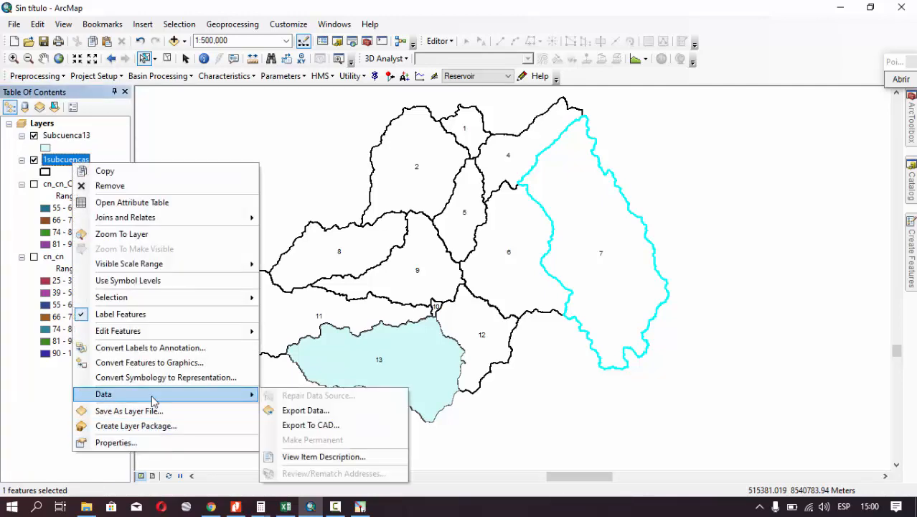
click(305, 411)
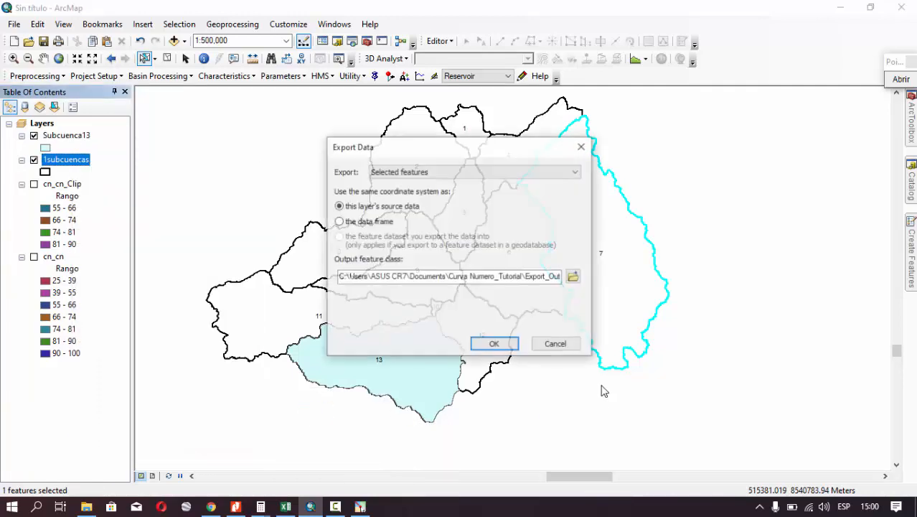
Export the selected subbasin as Subcuenca07.shp beside the Subcuenca13 shapefile and add it to the map as a layer
click(574, 277)
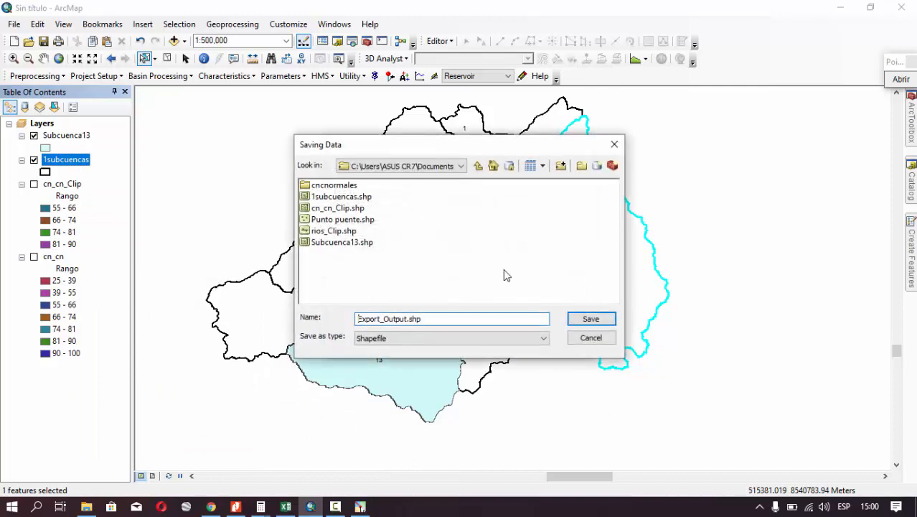
click(337, 244)
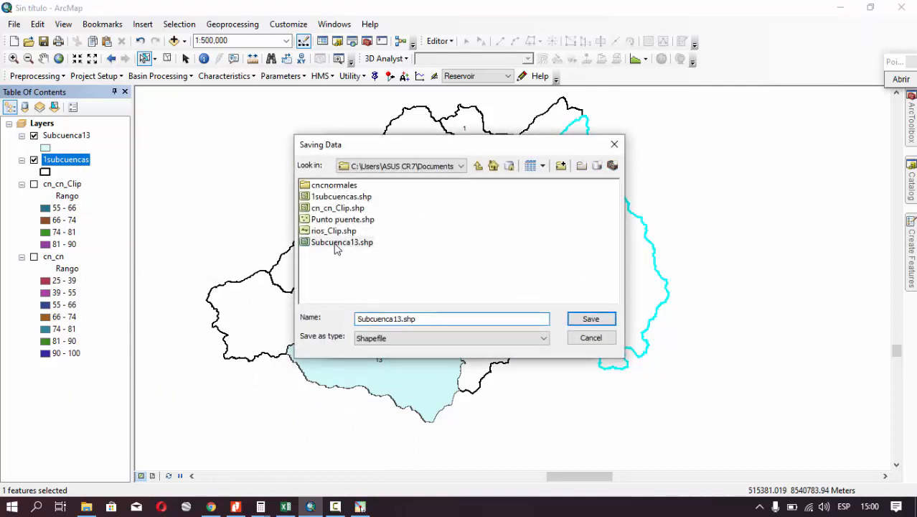
click(404, 320)
text(07)
click(590, 319)
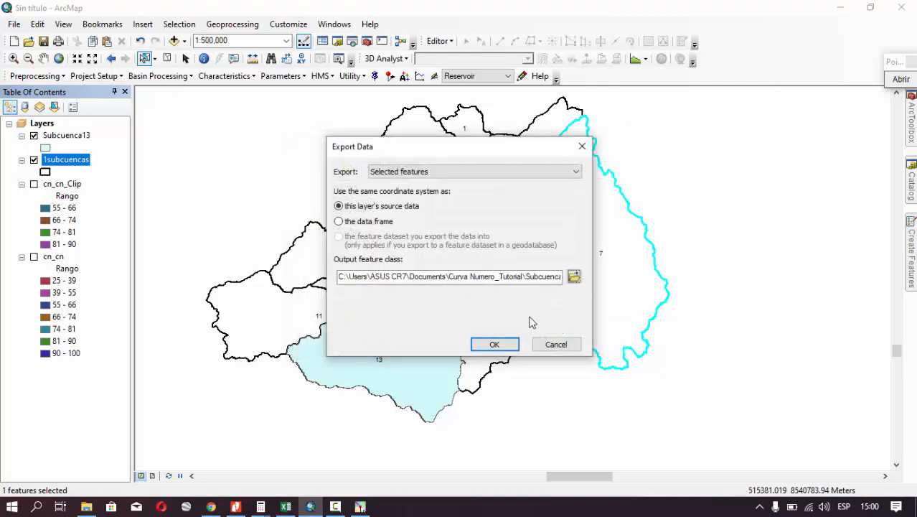
click(494, 345)
click(507, 304)
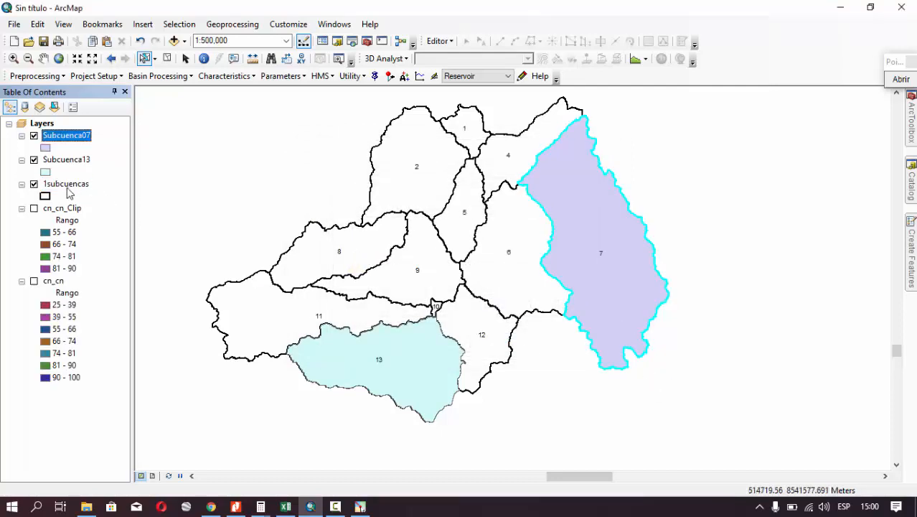
Hide the 1subcuencas layer and scribble over the Subcuenca13 polygon with the yellow annotation pen, then leave annotation mode
click(34, 184)
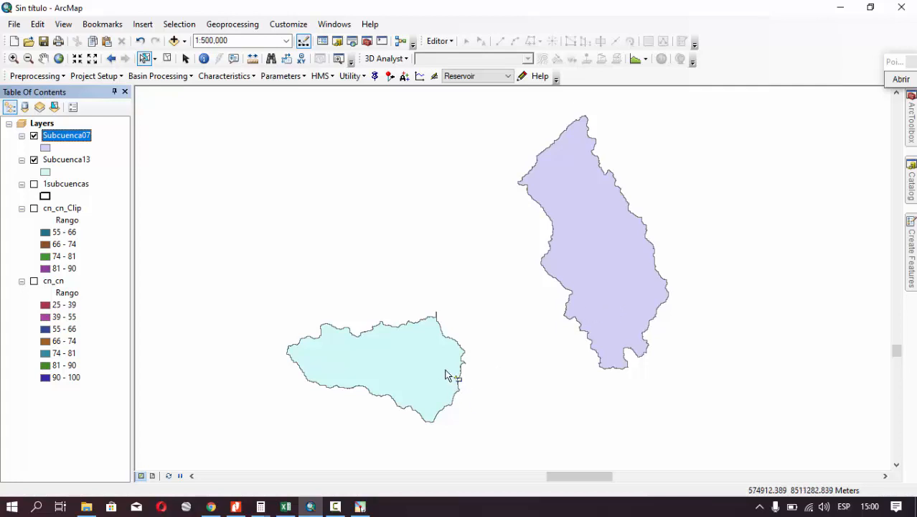
click(898, 79)
click(909, 152)
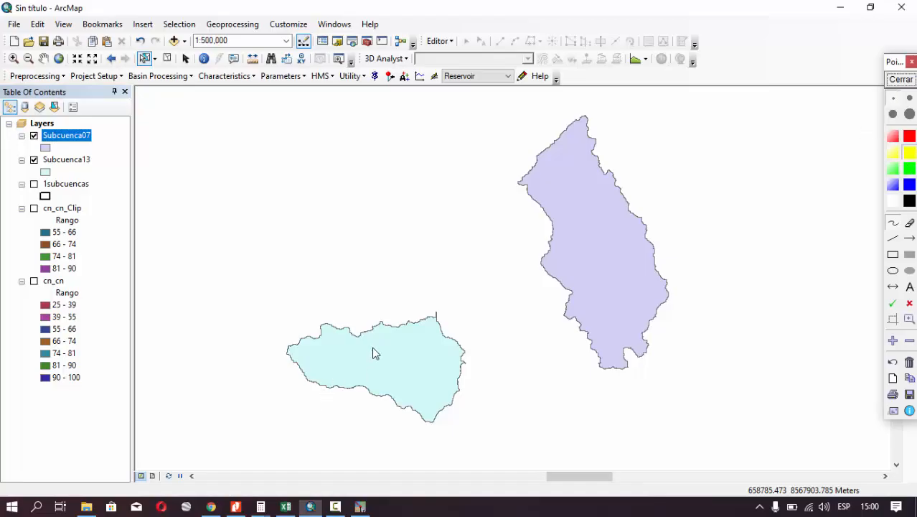
mouse_move(372, 348)
mouse_down()
mouse_move(416, 368)
mouse_move(445, 357)
mouse_move(346, 336)
mouse_move(314, 347)
mouse_up()
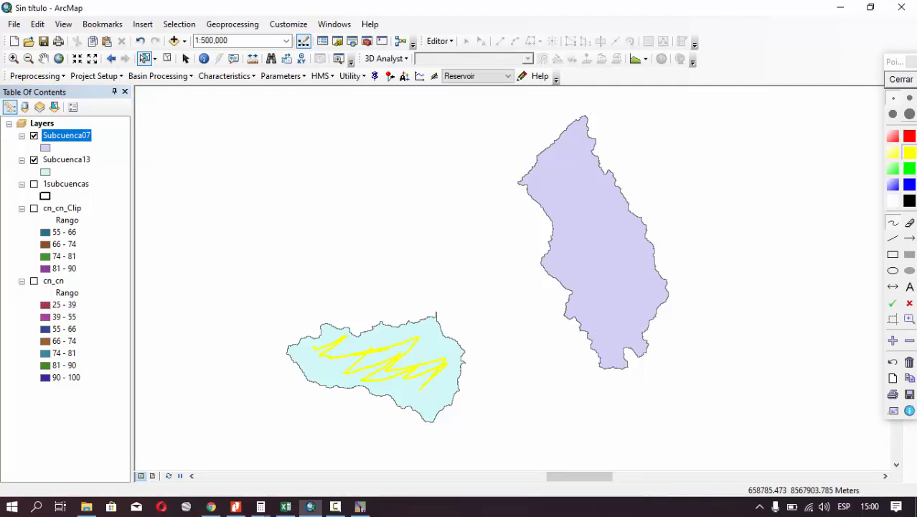
click(904, 81)
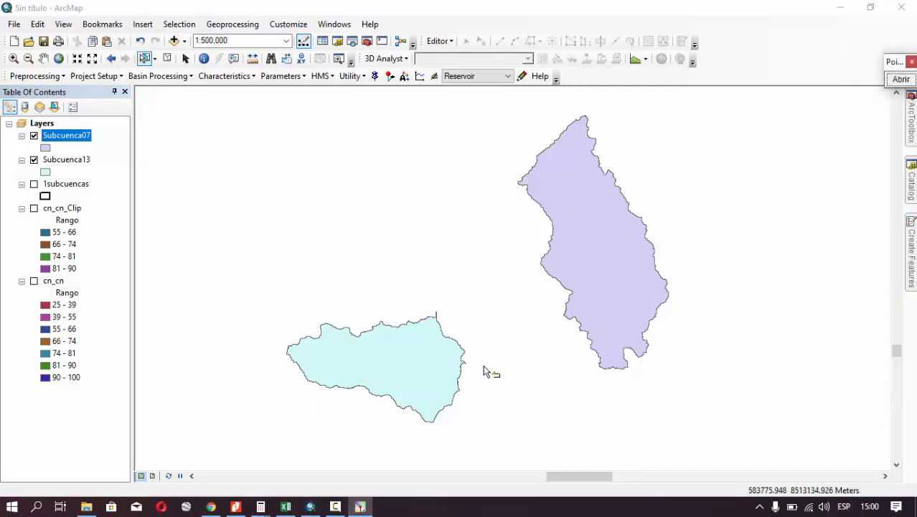
Clear the feature selection, switch to the Select Elements tool and show the cn_cn_Clip layer beneath the two exported subbasins
click(169, 60)
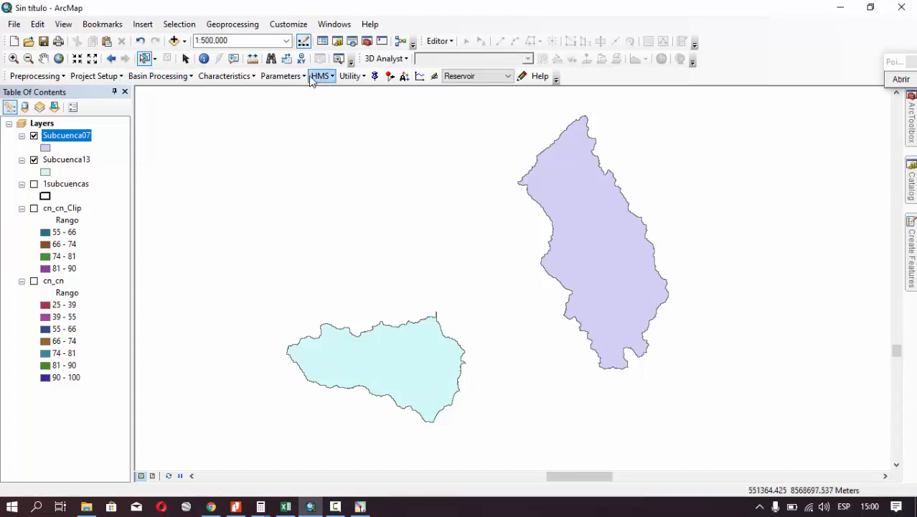
click(186, 59)
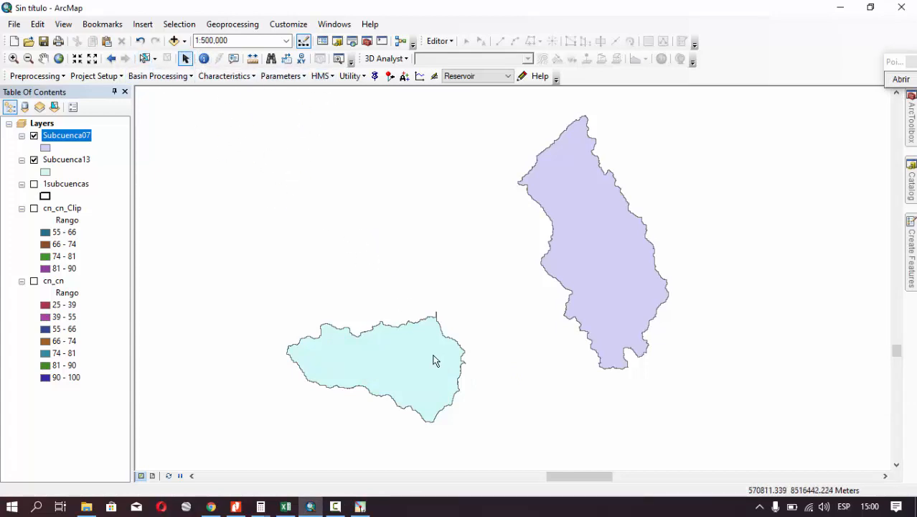
drag(480, 395, 521, 346)
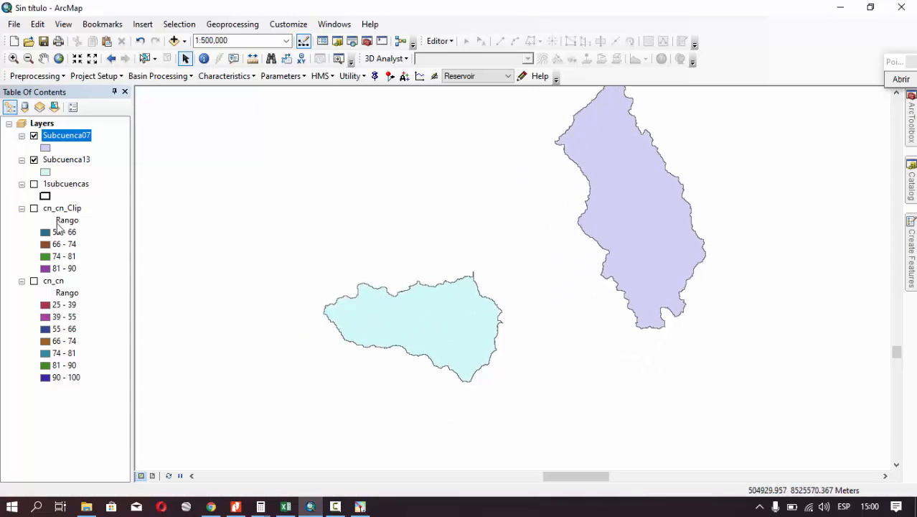
click(34, 208)
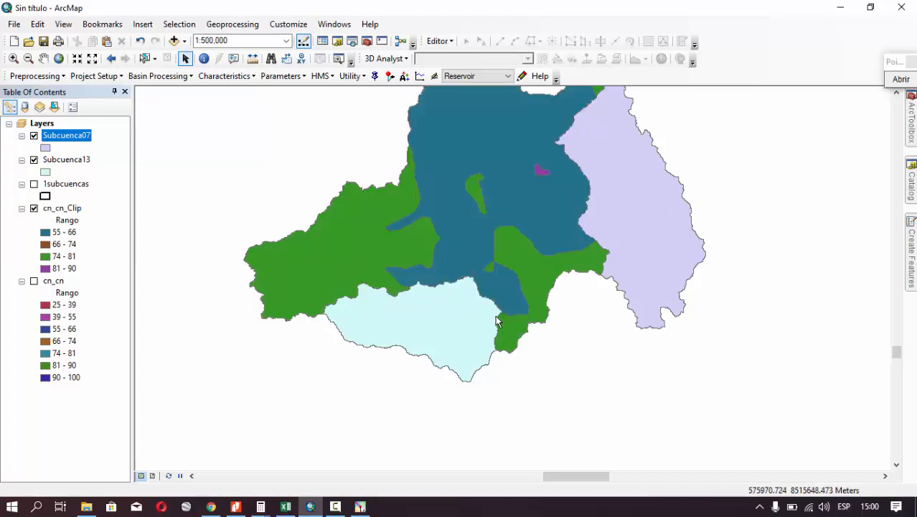
drag(559, 344, 521, 380)
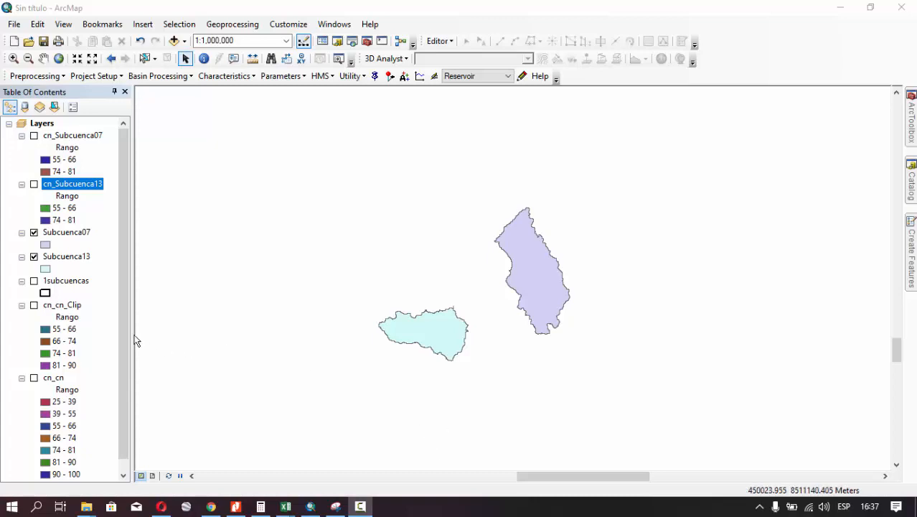
Show the cn_cn_Clip and cn_cn curve number layers together with the numbered 1subcuencas outlines
click(34, 305)
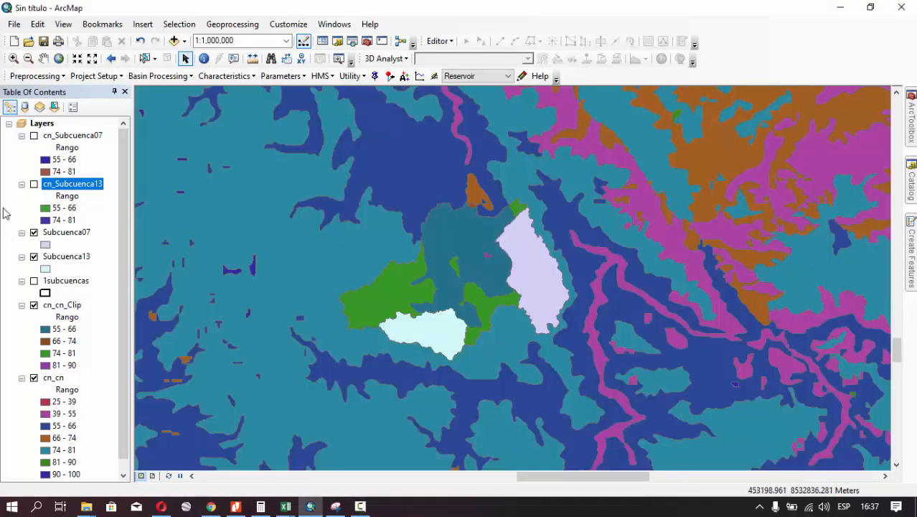
click(34, 281)
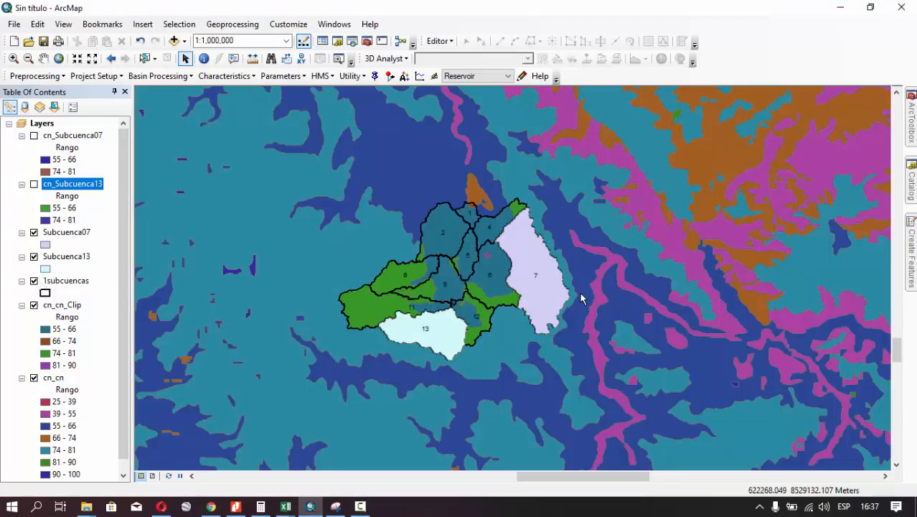